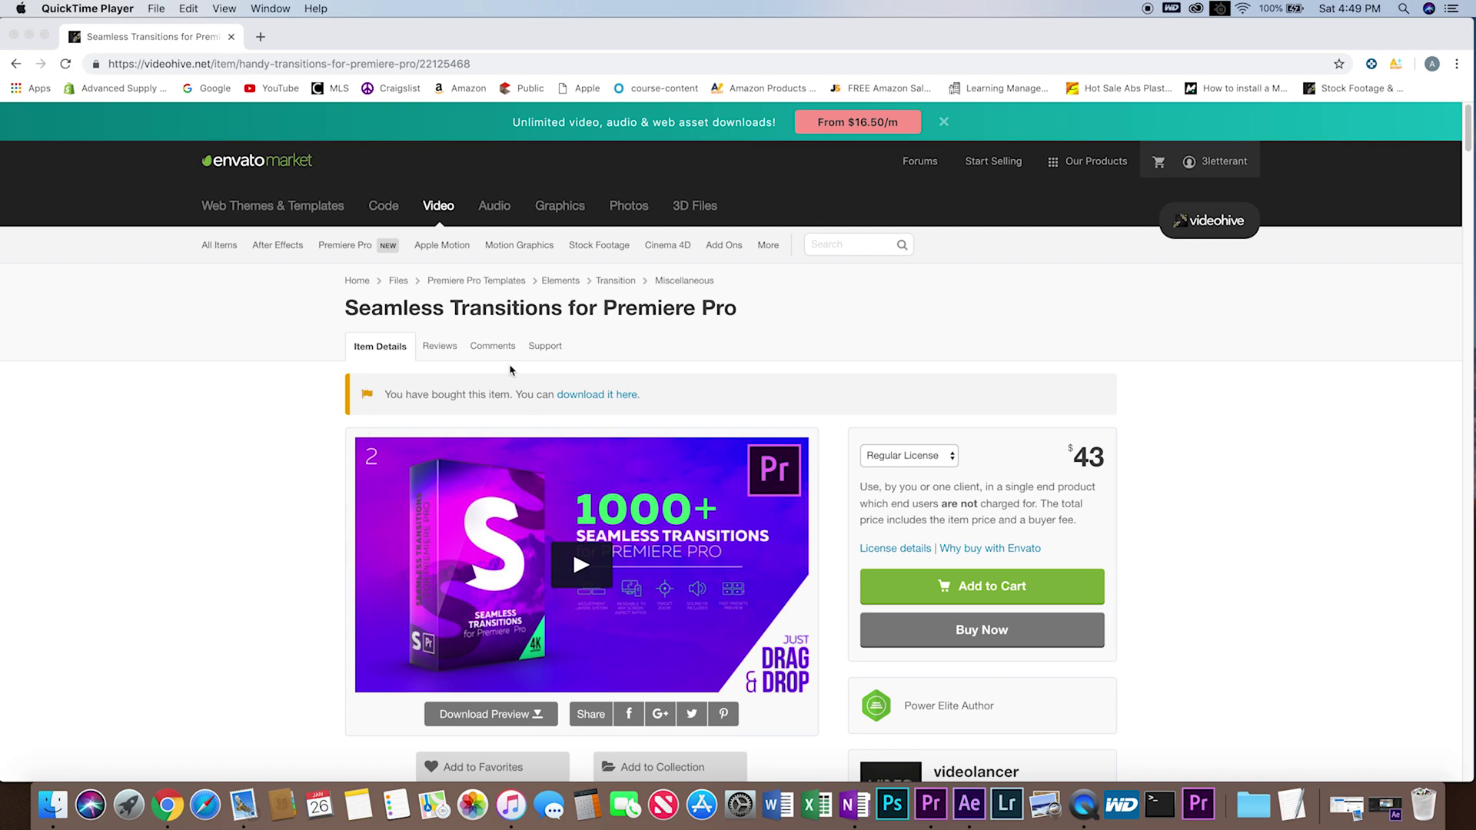
# - Select the current page's web address in the browser and dismiss the address suggestions
pyautogui.click(488, 66)
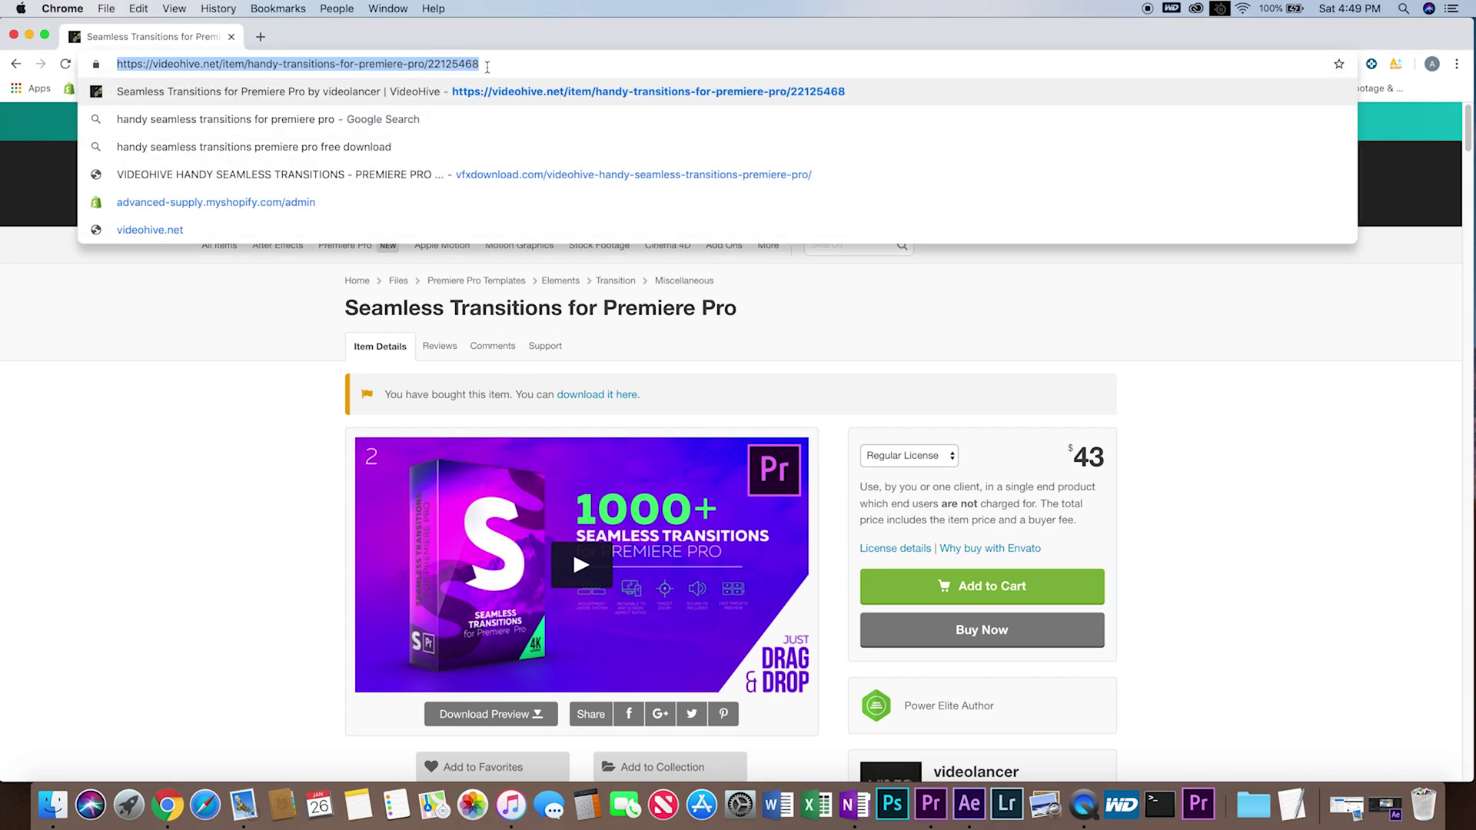
pyautogui.click(101, 335)
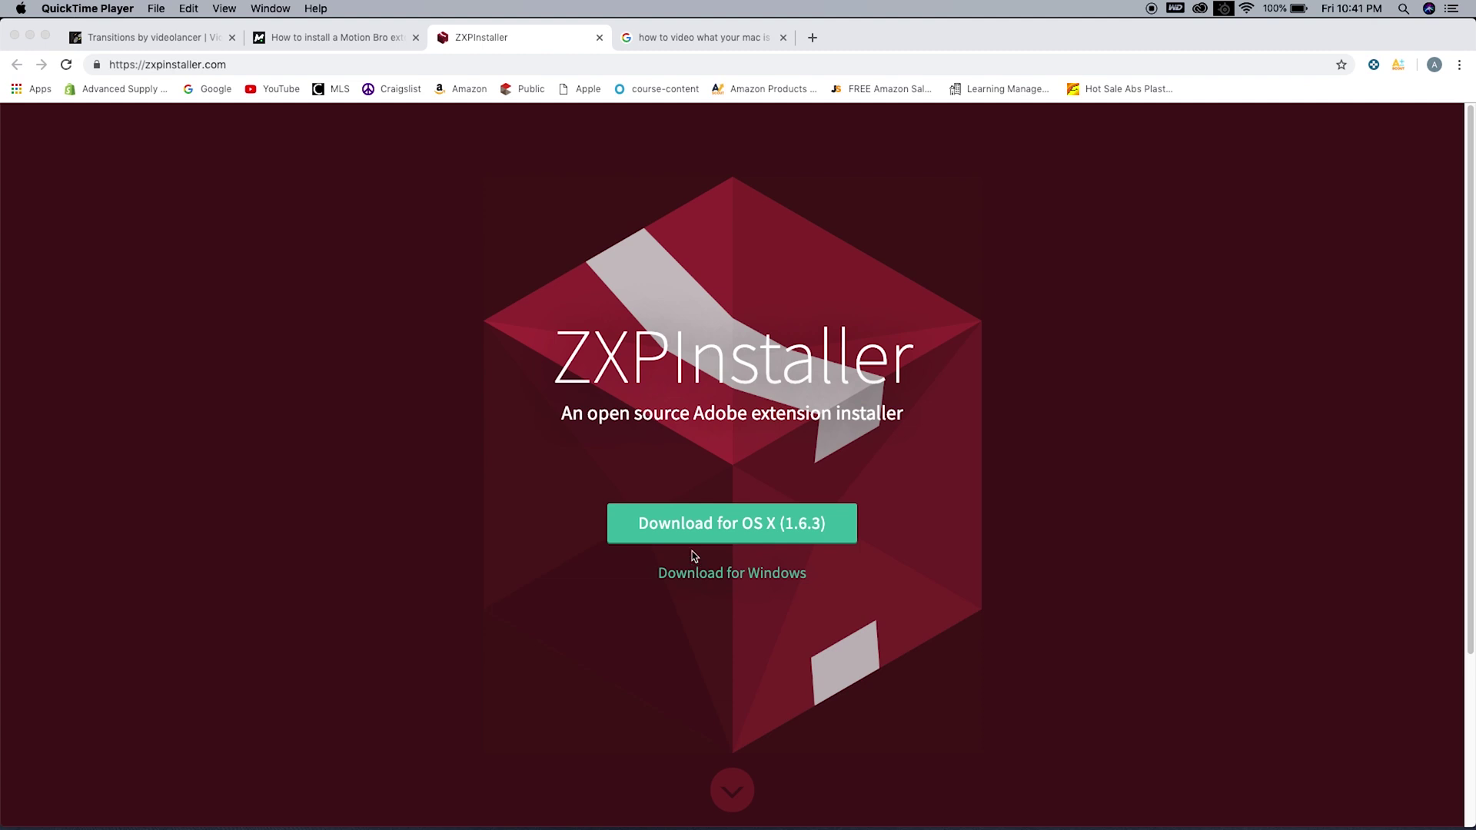
# - Copy ZXPInstaller into the Applications folder from its installer window
pyautogui.click(489, 417)
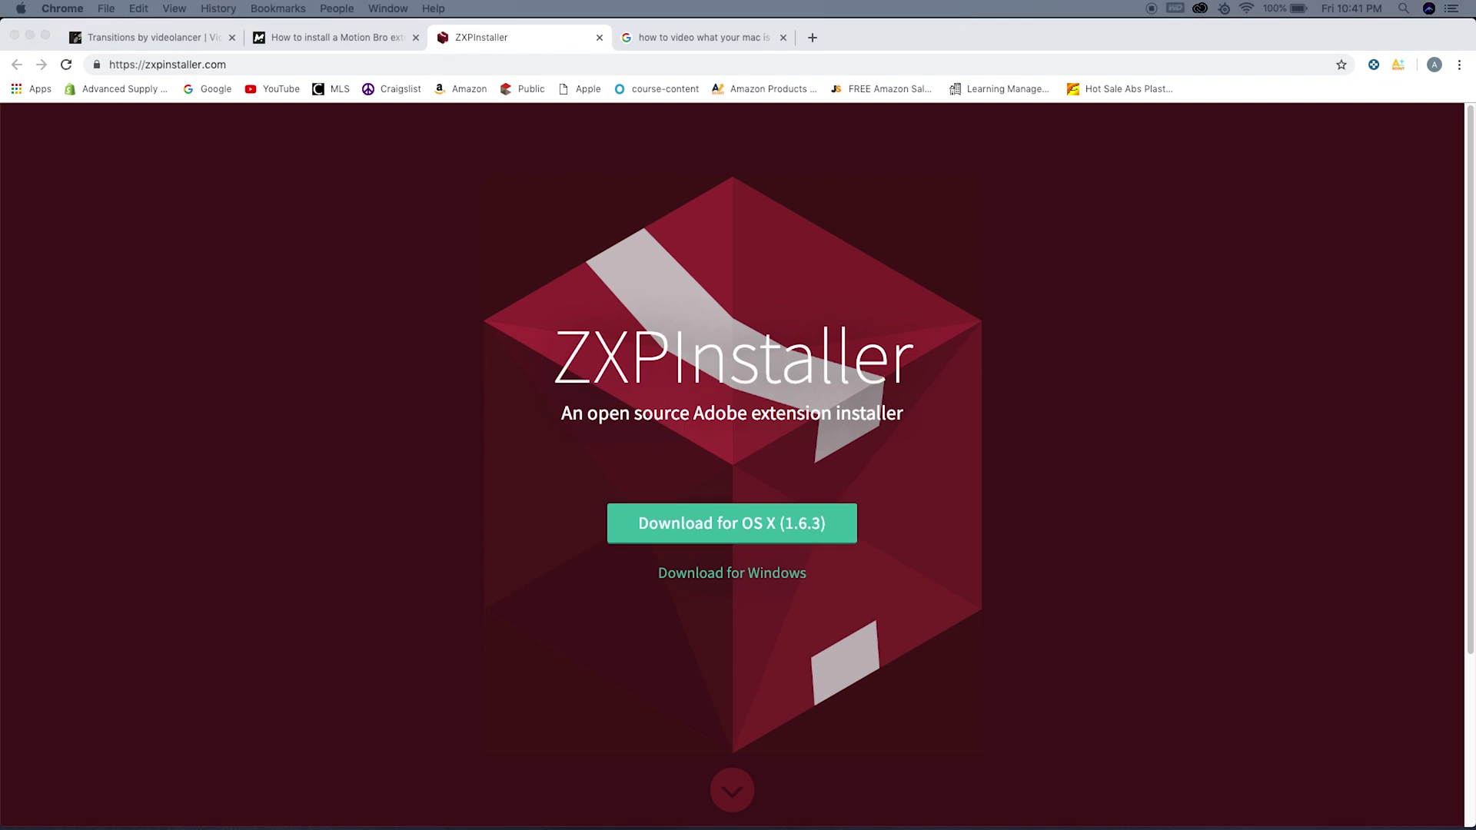
pyautogui.moveTo(182, 242); pyautogui.dragTo(272, 233)
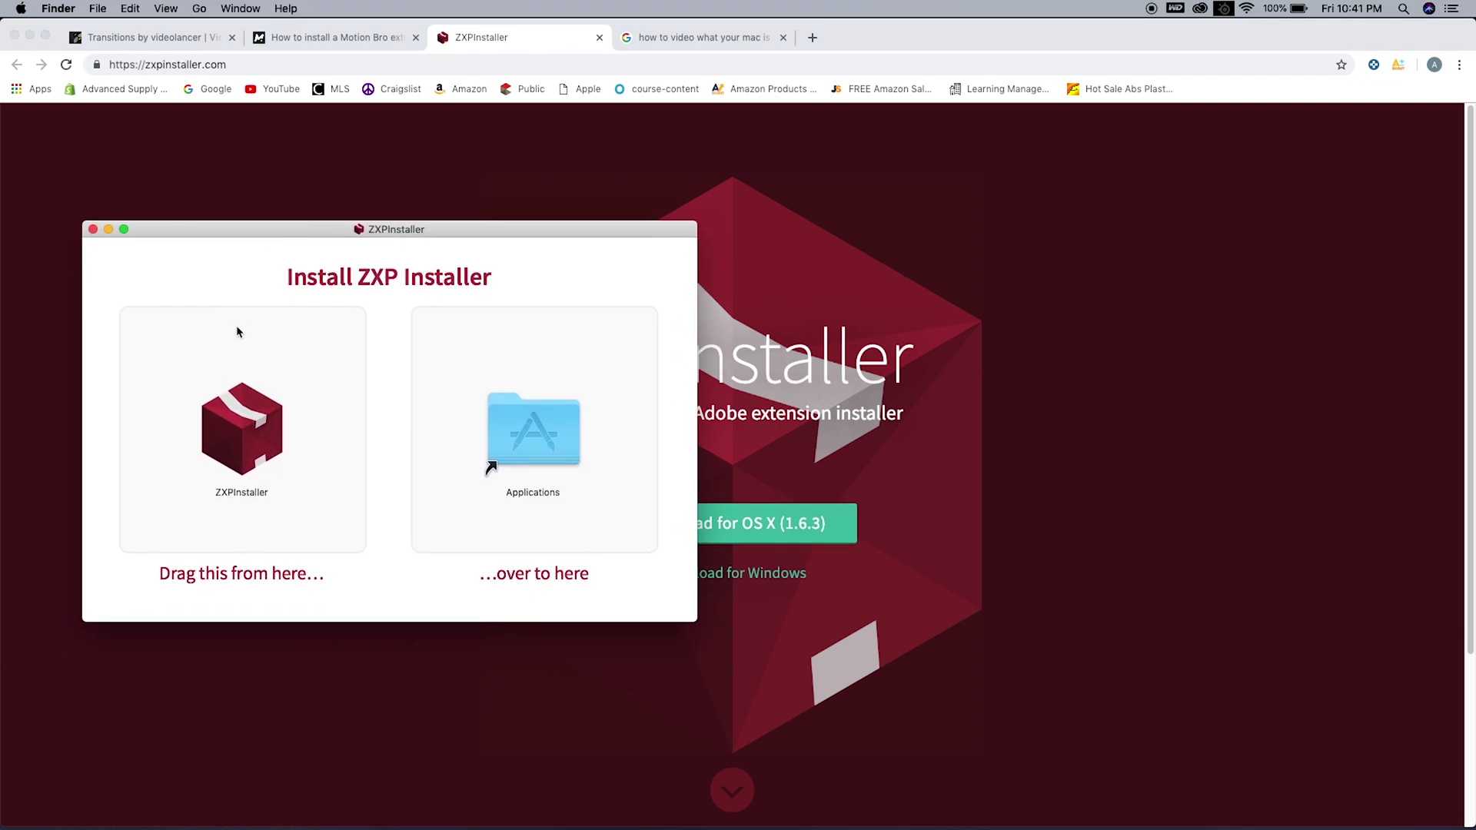
pyautogui.moveTo(258, 427); pyautogui.dragTo(536, 452)
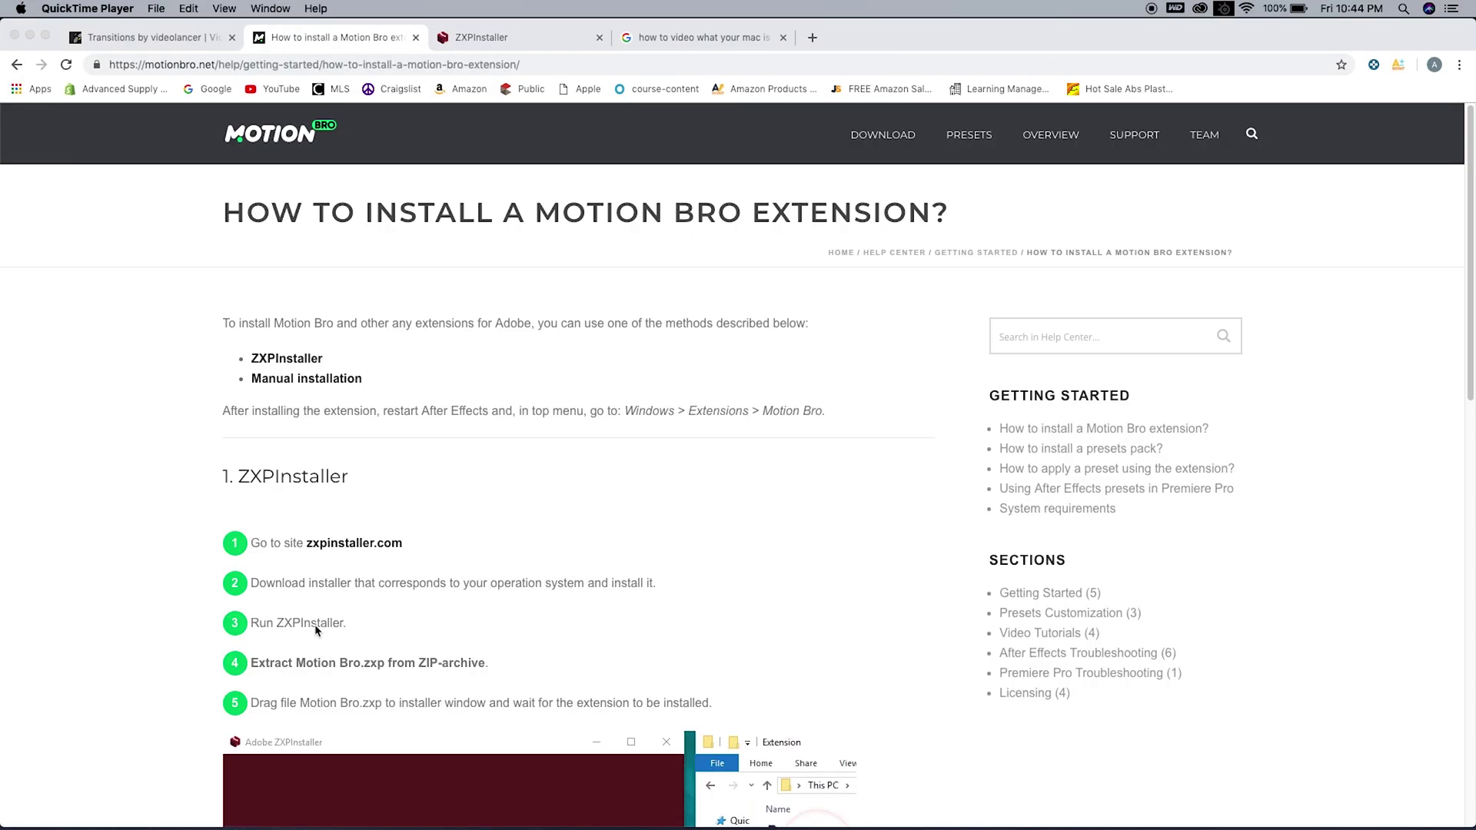
# - Launch ZXPInstaller from Applications and dismiss the unidentified-developer warning
pyautogui.click(730, 821)
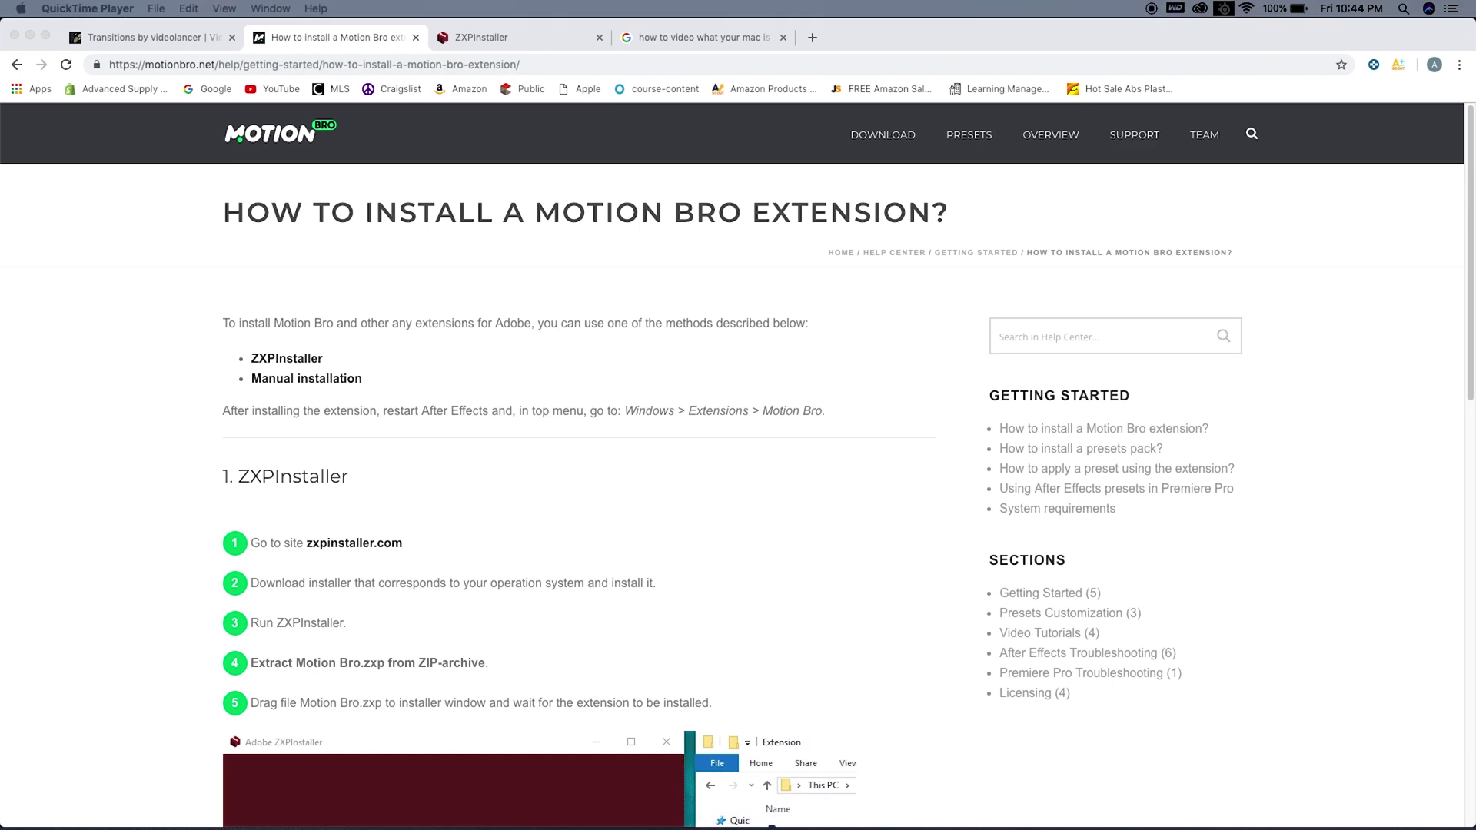
pyautogui.scroll(-2, 475, 454)
pyautogui.scroll(-1, 474, 454)
pyautogui.click(294, 513)
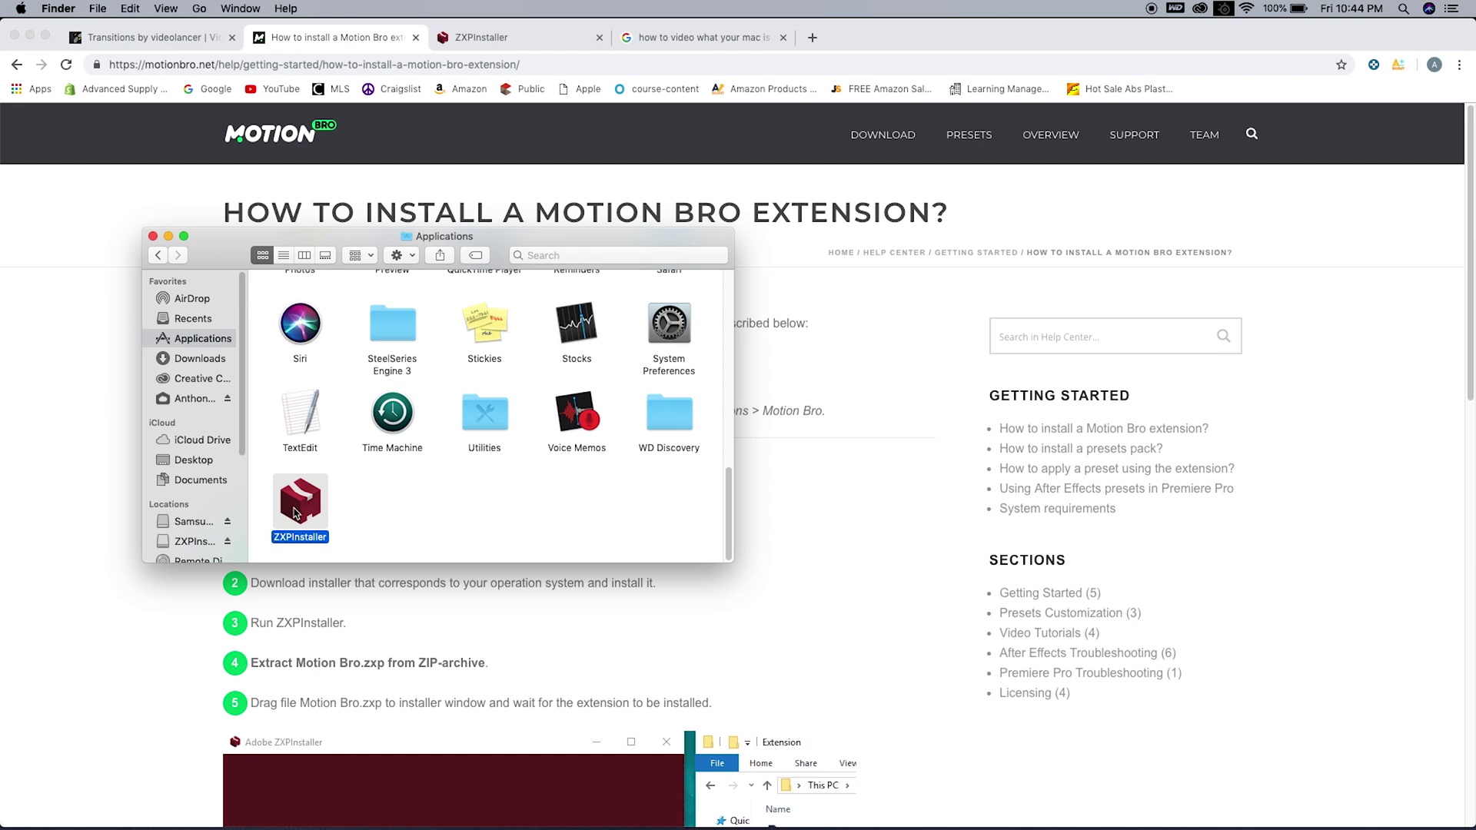
pyautogui.doubleClick(294, 514)
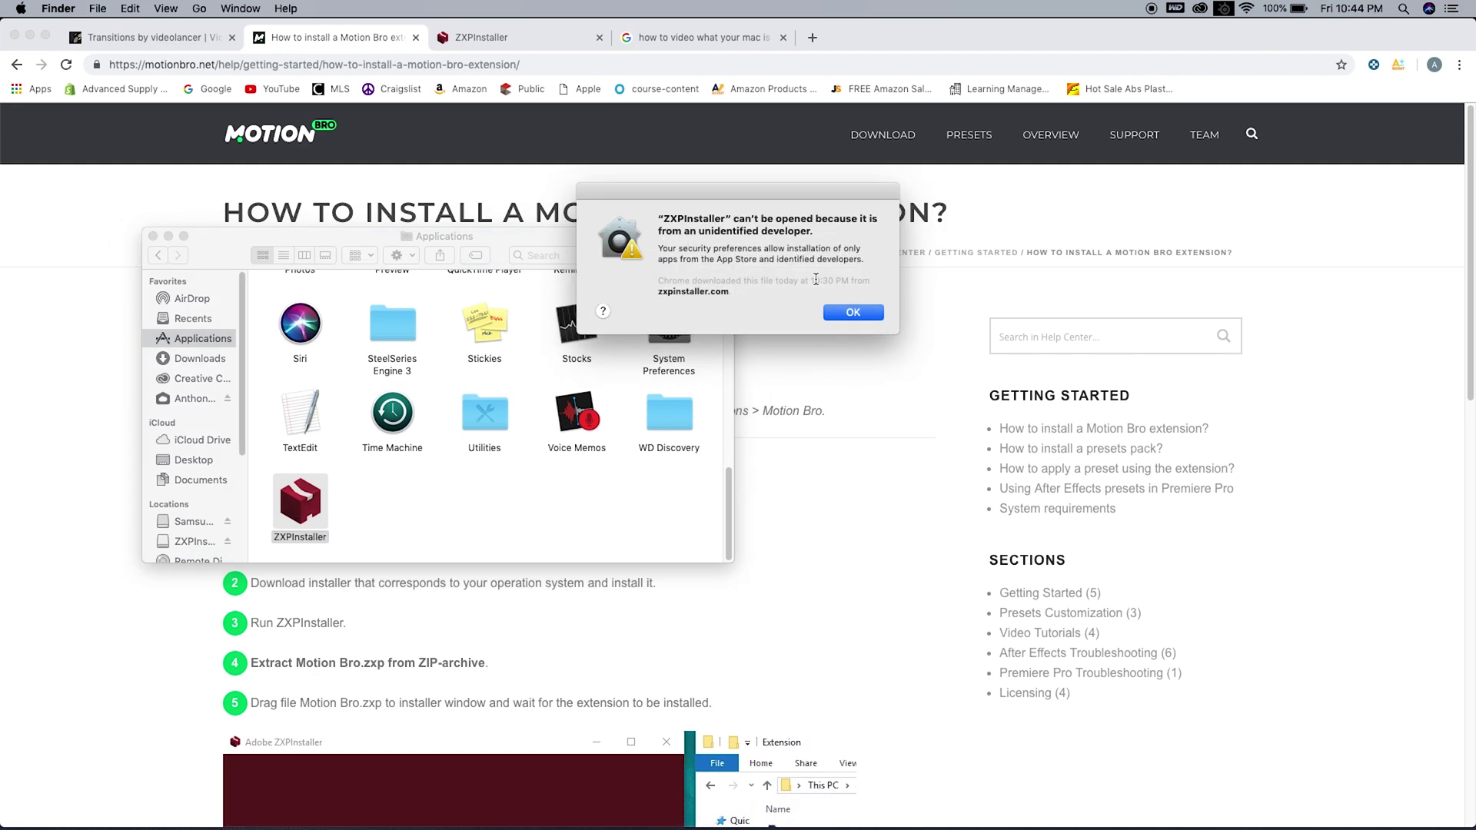
pyautogui.click(841, 316)
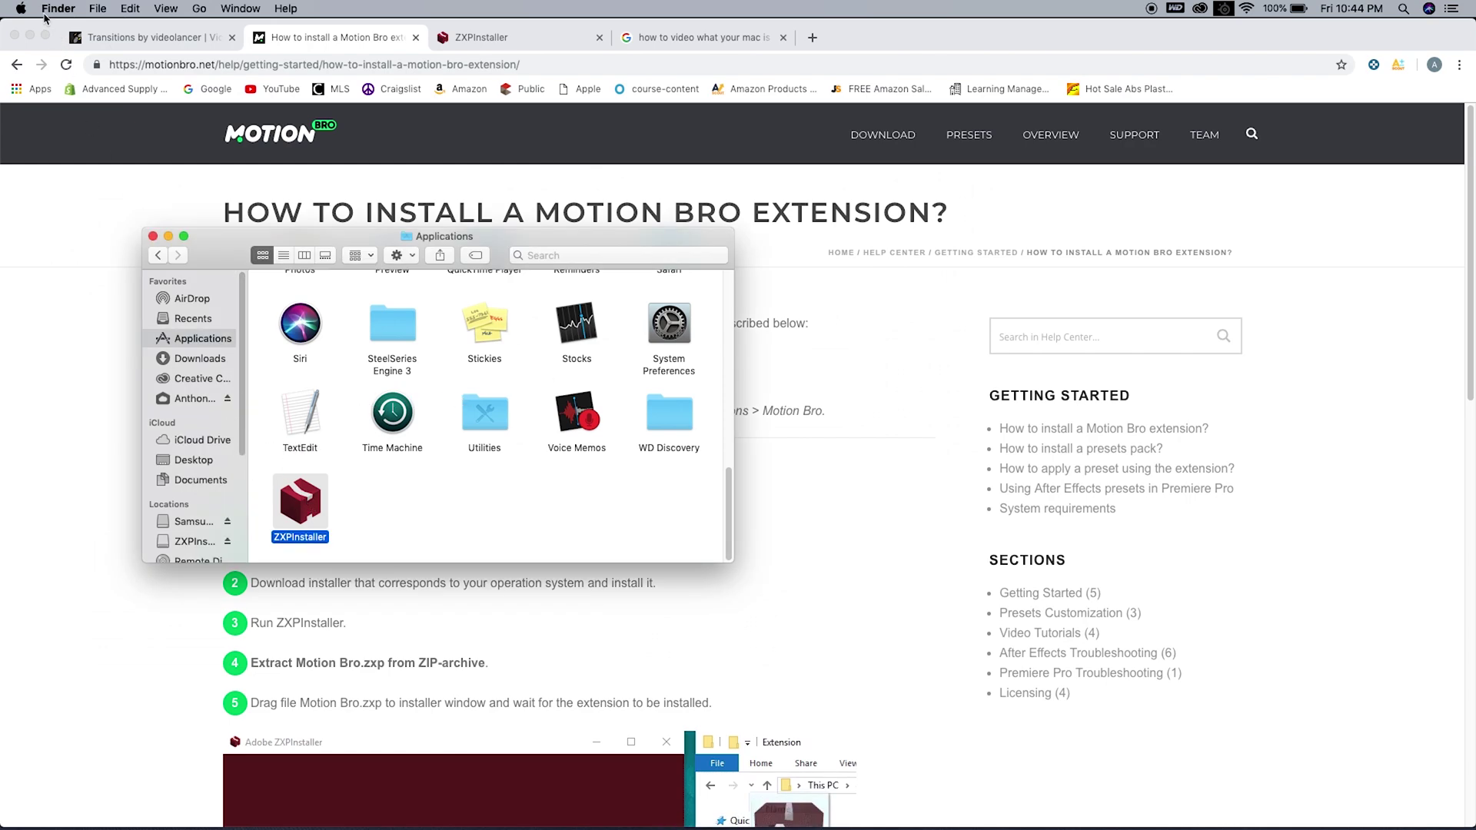
# - In Security & Privacy's General settings, choose Open Anyway for ZXPInstaller and confirm Open
pyautogui.click(20, 9)
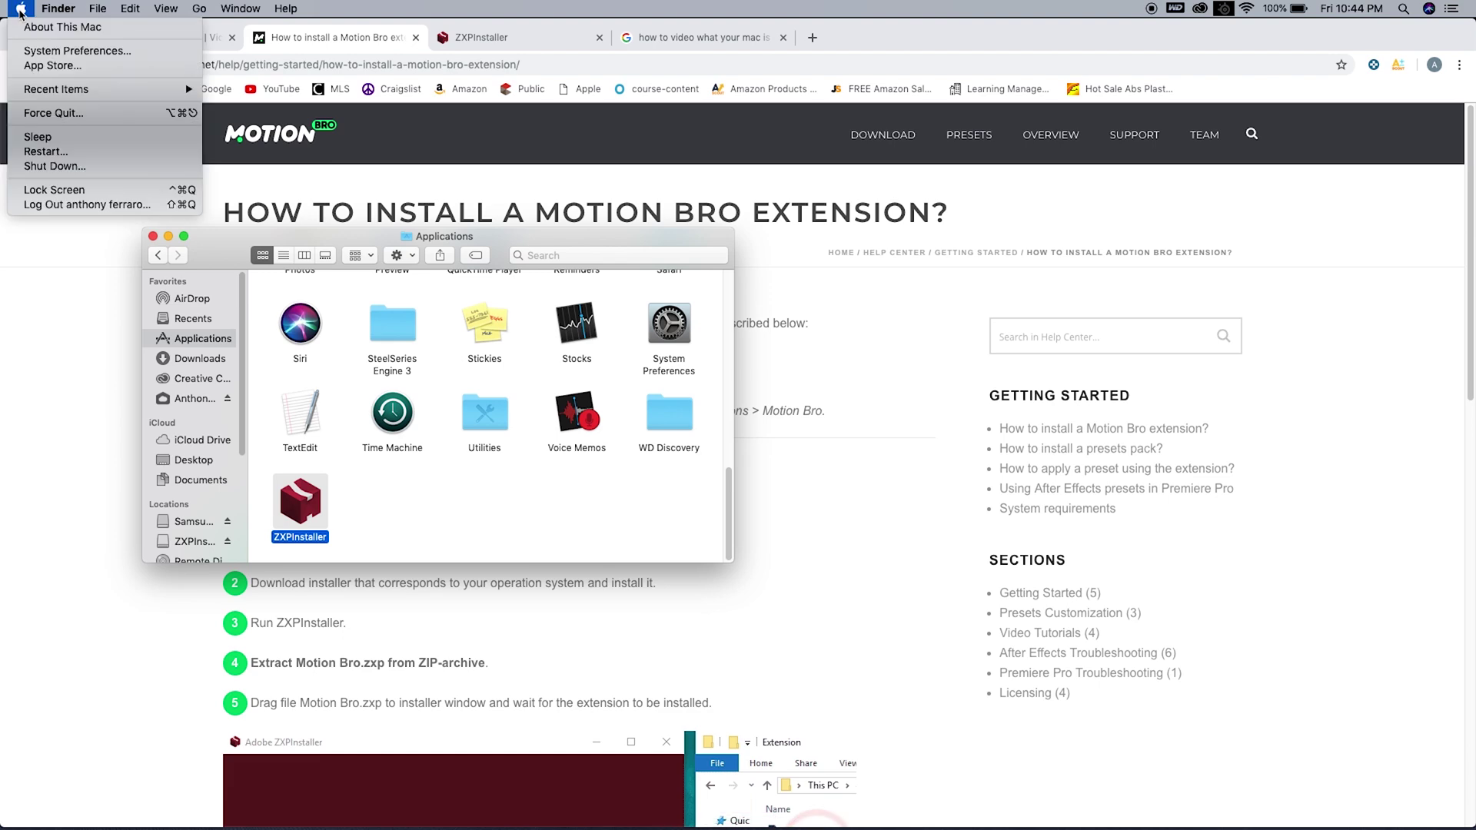
pyautogui.click(49, 51)
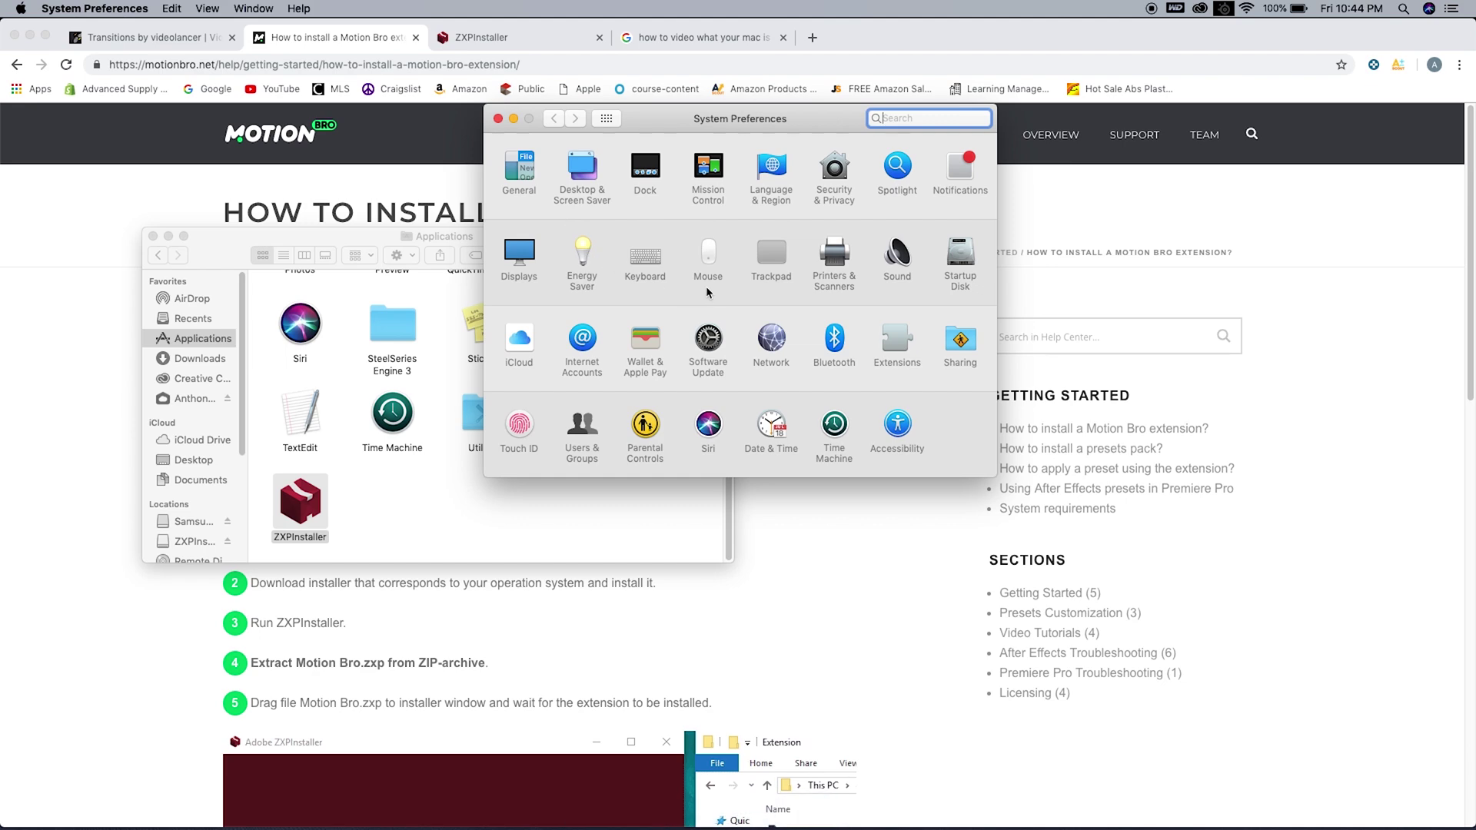
pyautogui.click(835, 183)
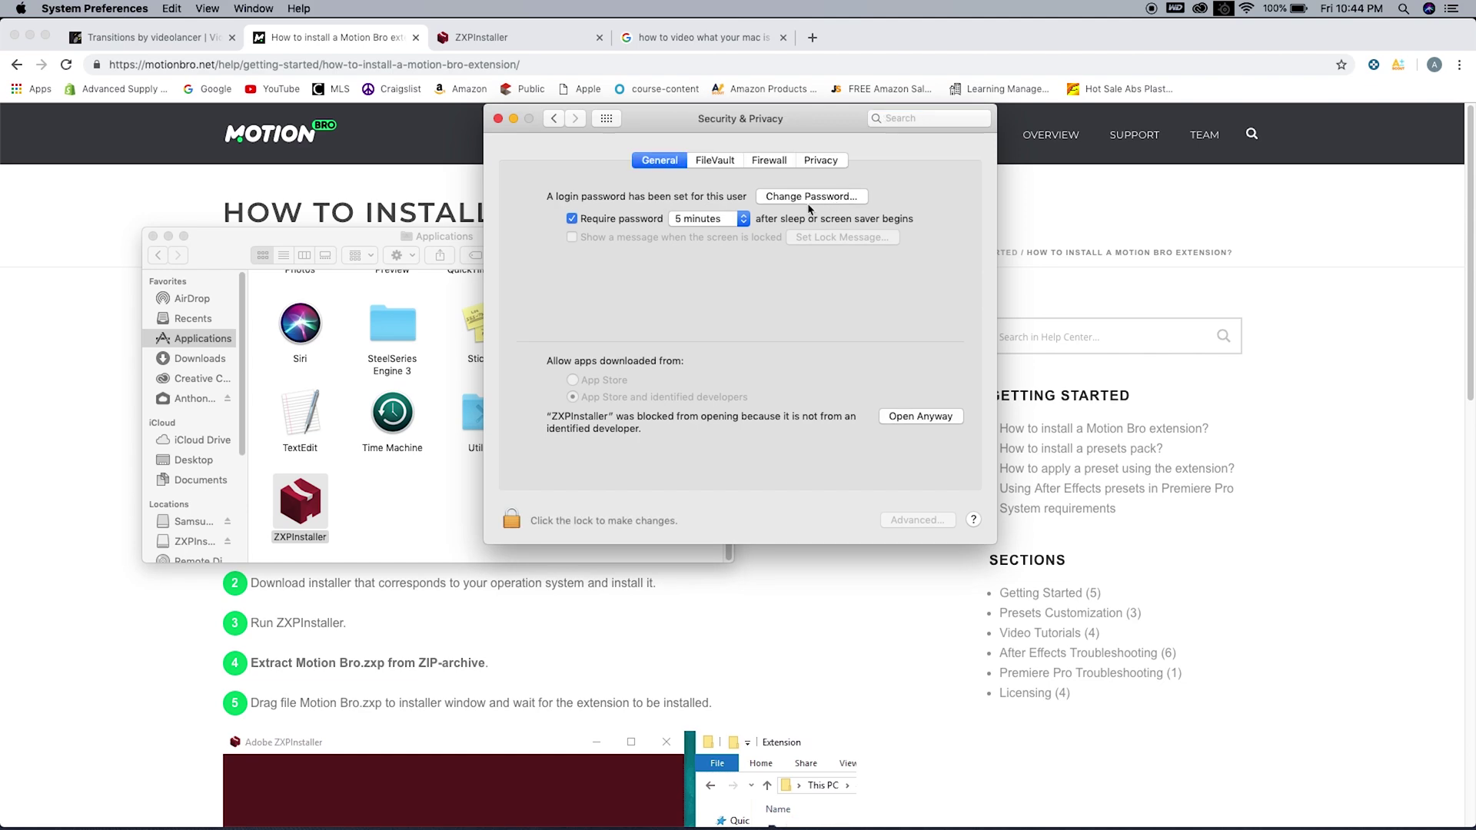
pyautogui.click(712, 161)
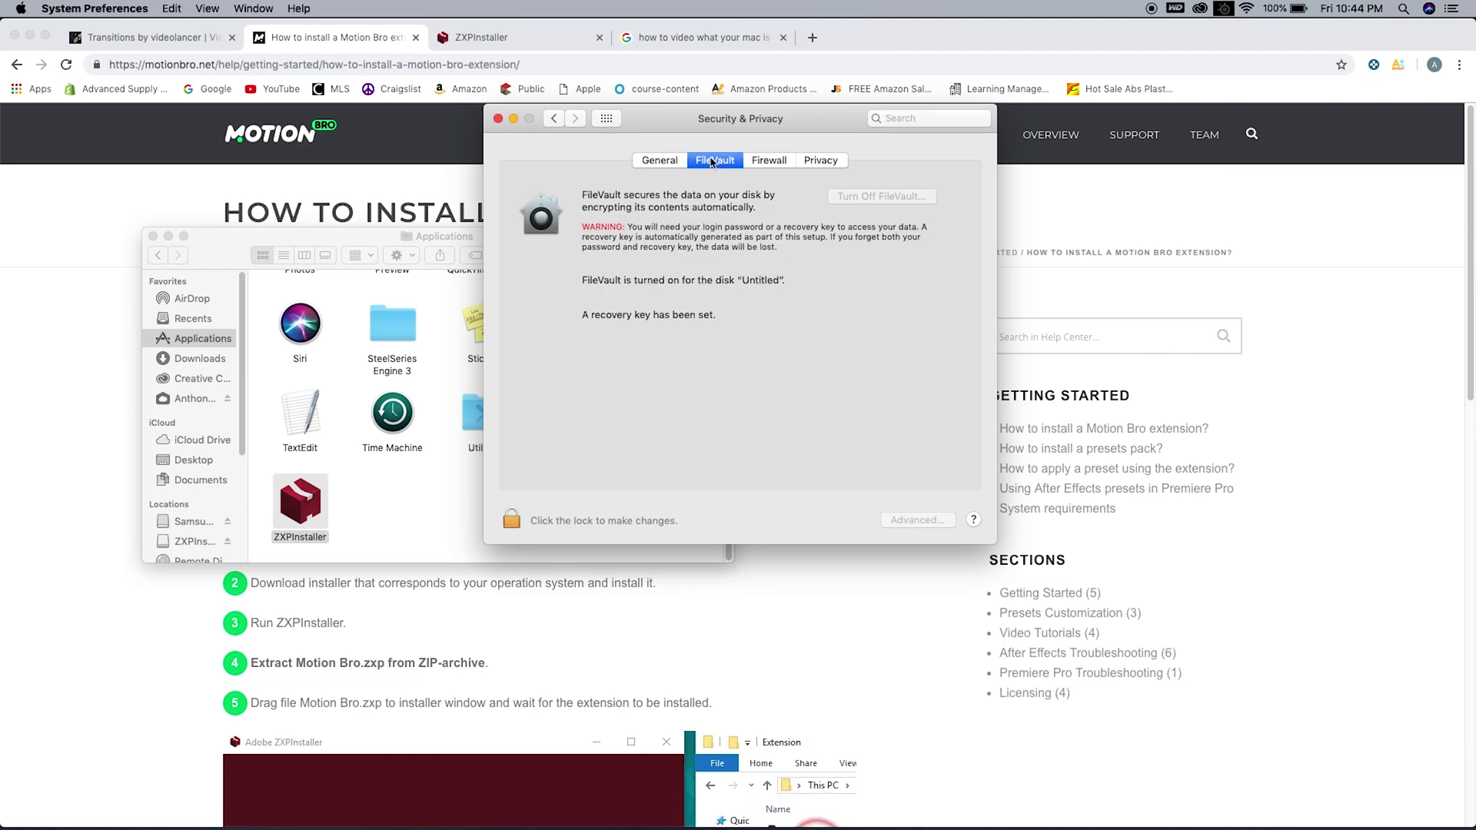
pyautogui.click(670, 162)
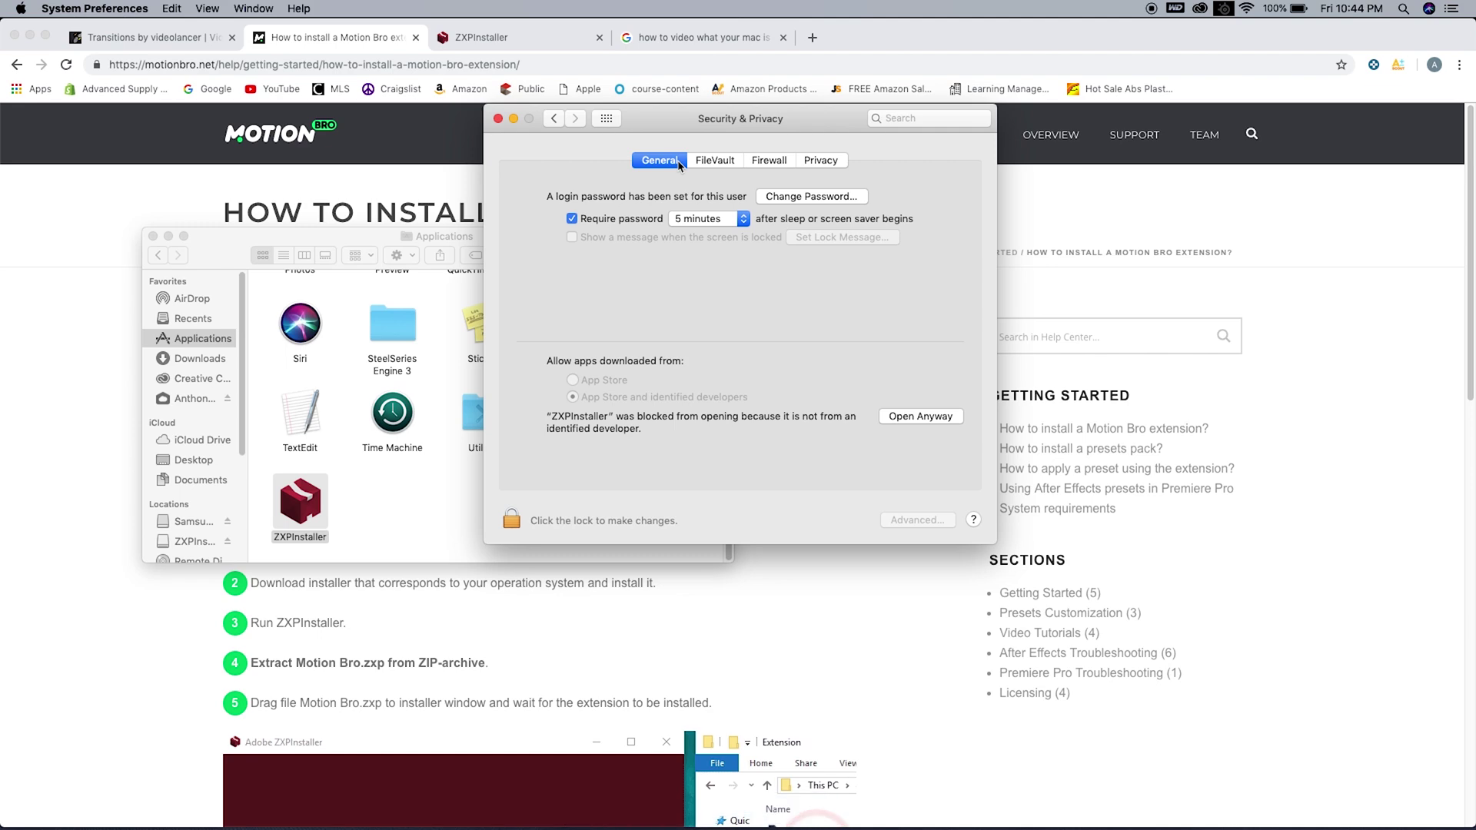
pyautogui.click(895, 423)
pyautogui.click(789, 314)
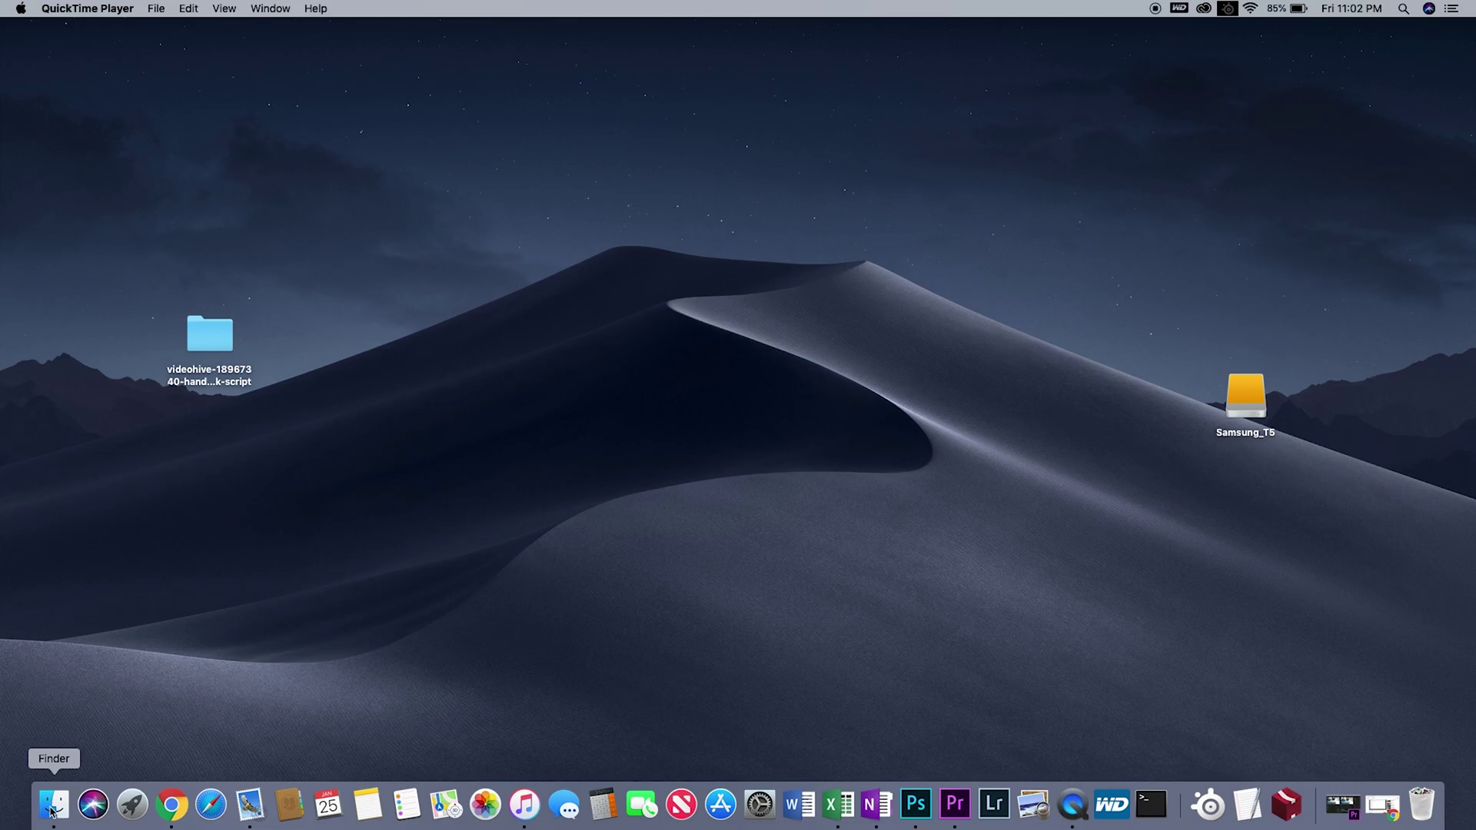
# - Launch ZXPInstaller and open the videohive download folder, arranging both windows side by side
pyautogui.click(51, 807)
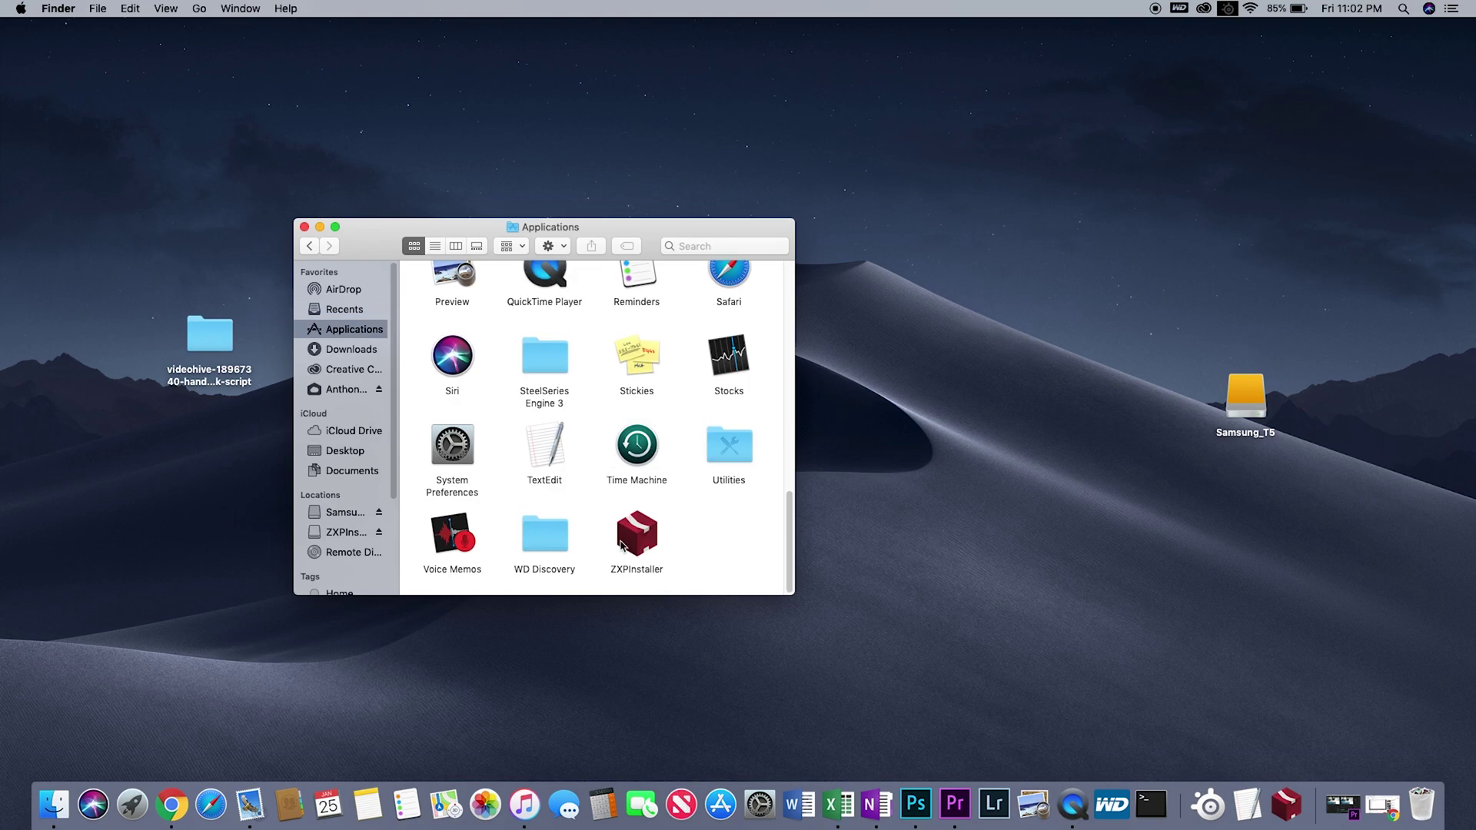
pyautogui.doubleClick(640, 548)
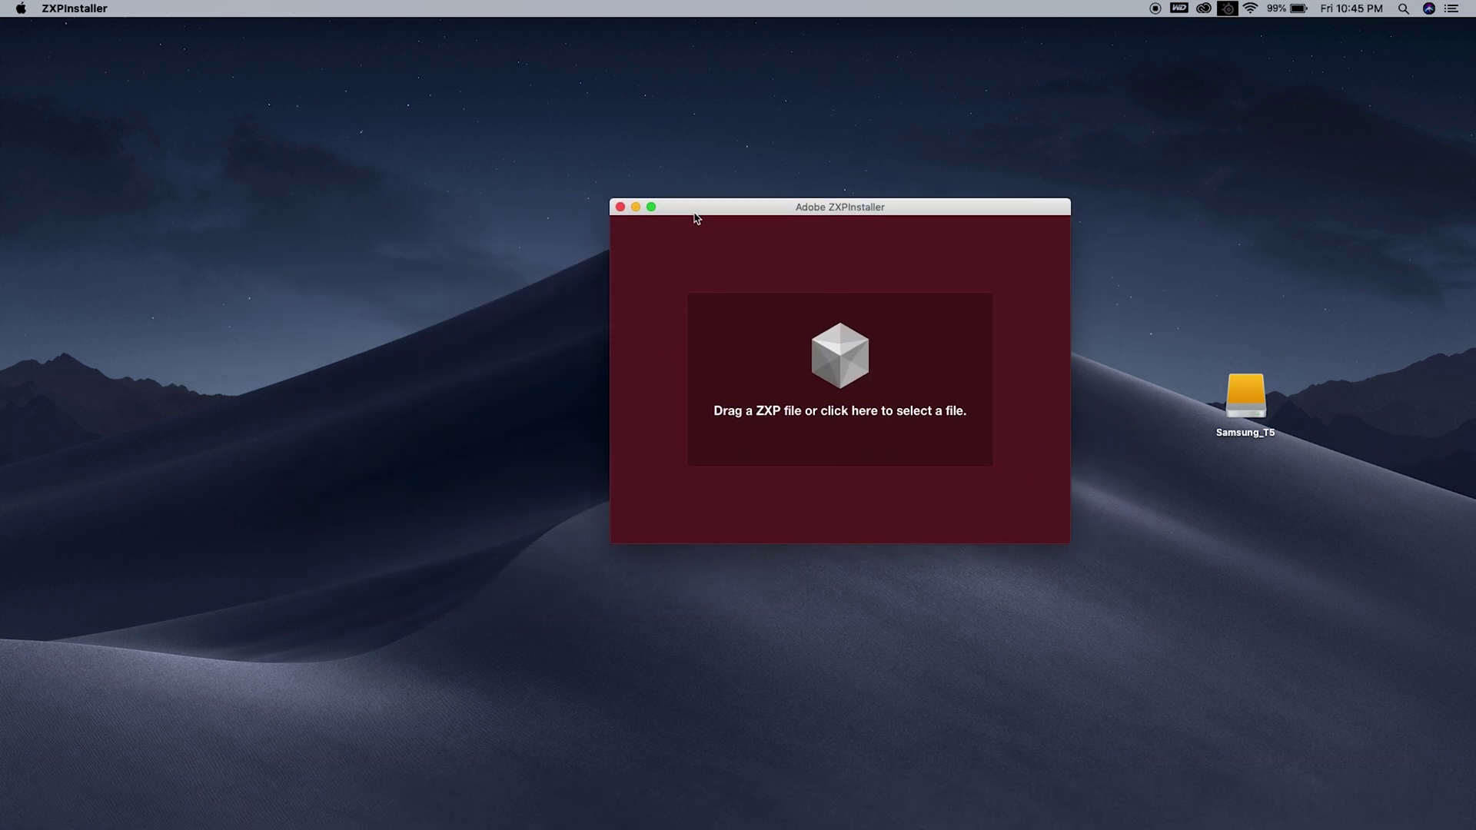
pyautogui.moveTo(695, 220); pyautogui.dragTo(581, 201)
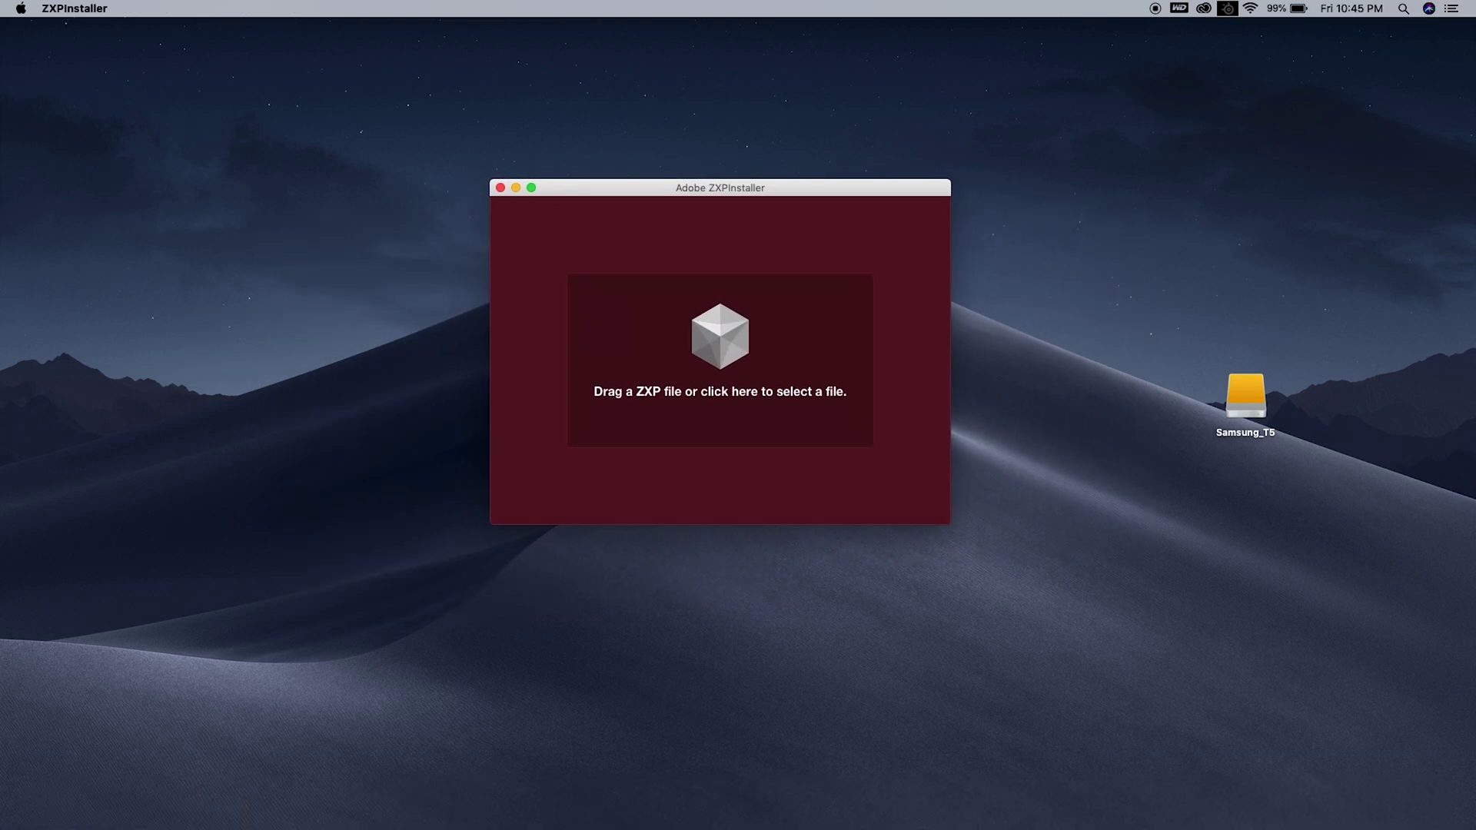
pyautogui.moveTo(0, 457); pyautogui.dragTo(213, 347)
pyautogui.click(208, 345)
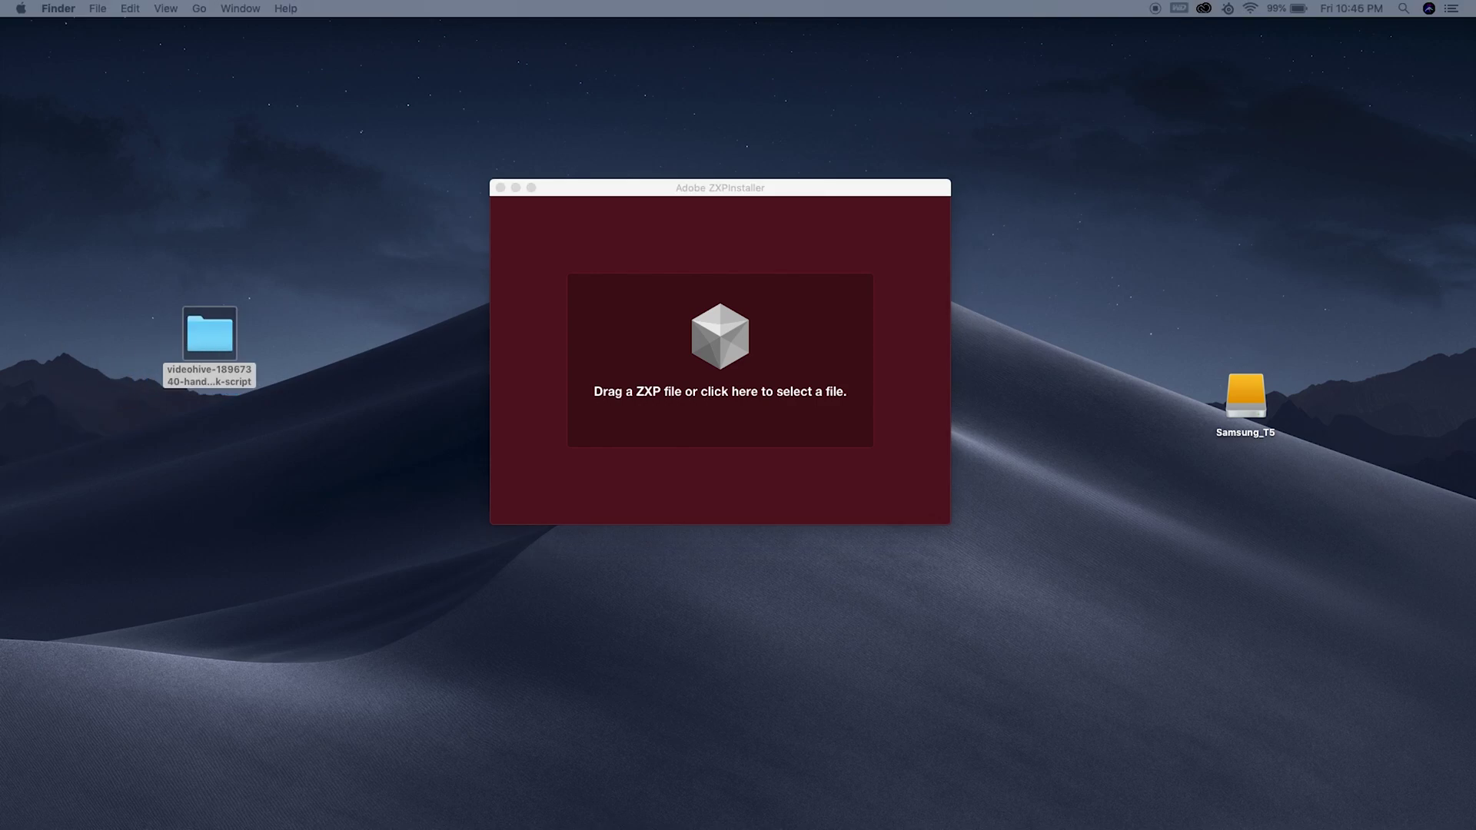
pyautogui.doubleClick(208, 346)
pyautogui.moveTo(1070, 211); pyautogui.dragTo(1249, 342)
pyautogui.click(824, 195)
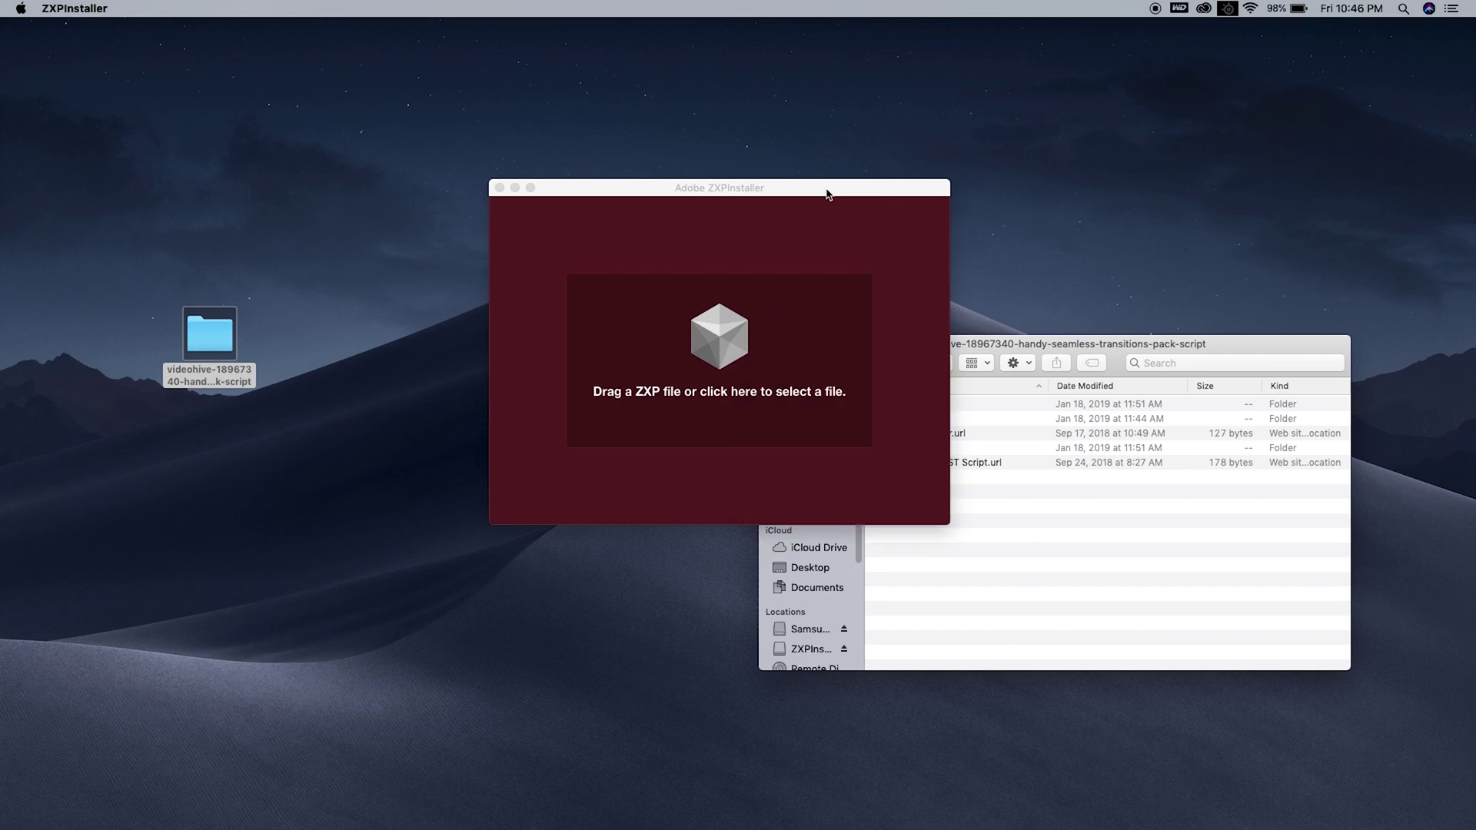
pyautogui.moveTo(825, 194); pyautogui.dragTo(624, 111)
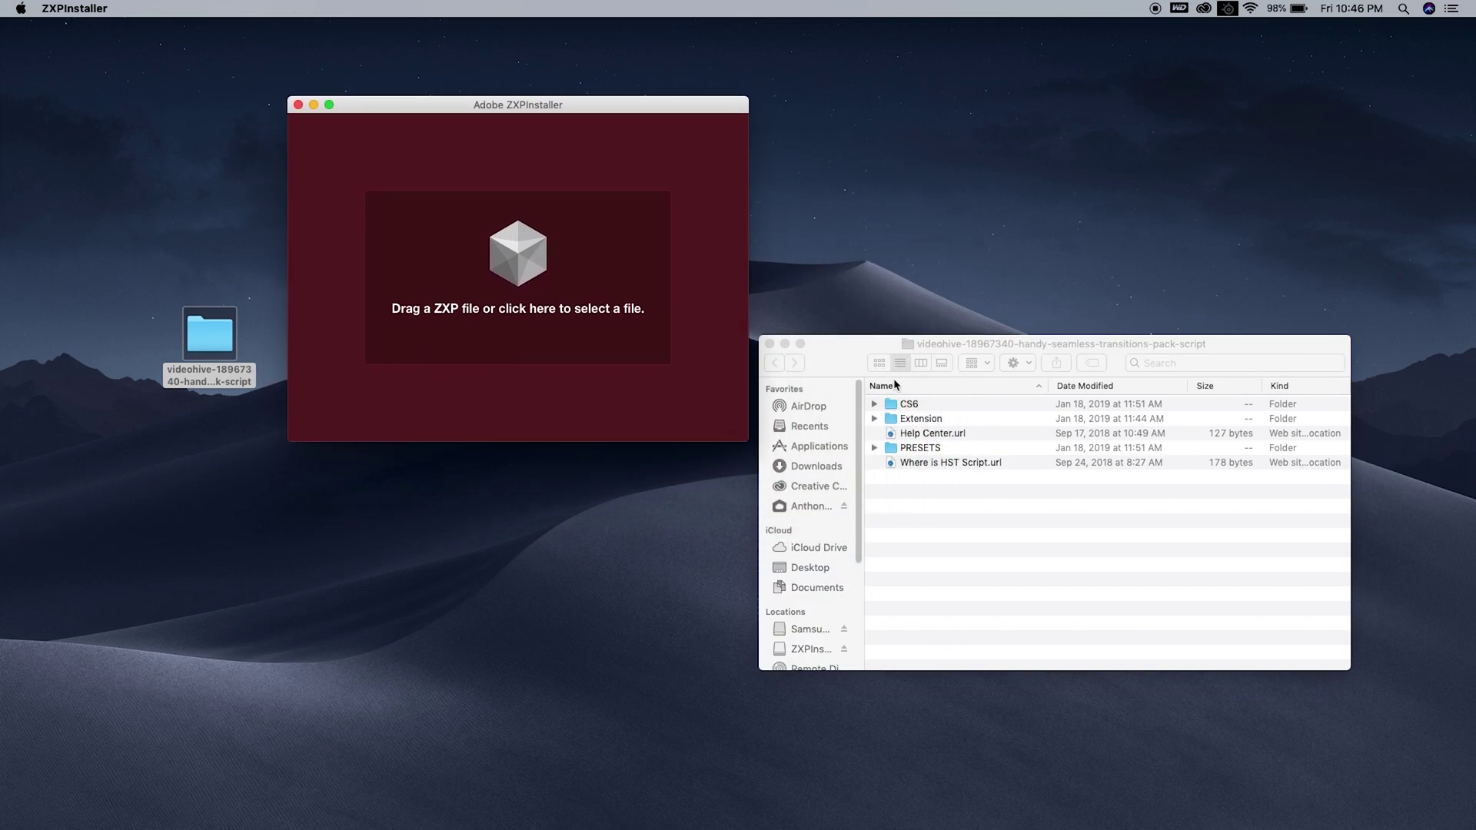
# - Browse PRESETS > GLITCH > Cinematic Bad Signal > Basic, then return to the pack's main folder
pyautogui.click(915, 454)
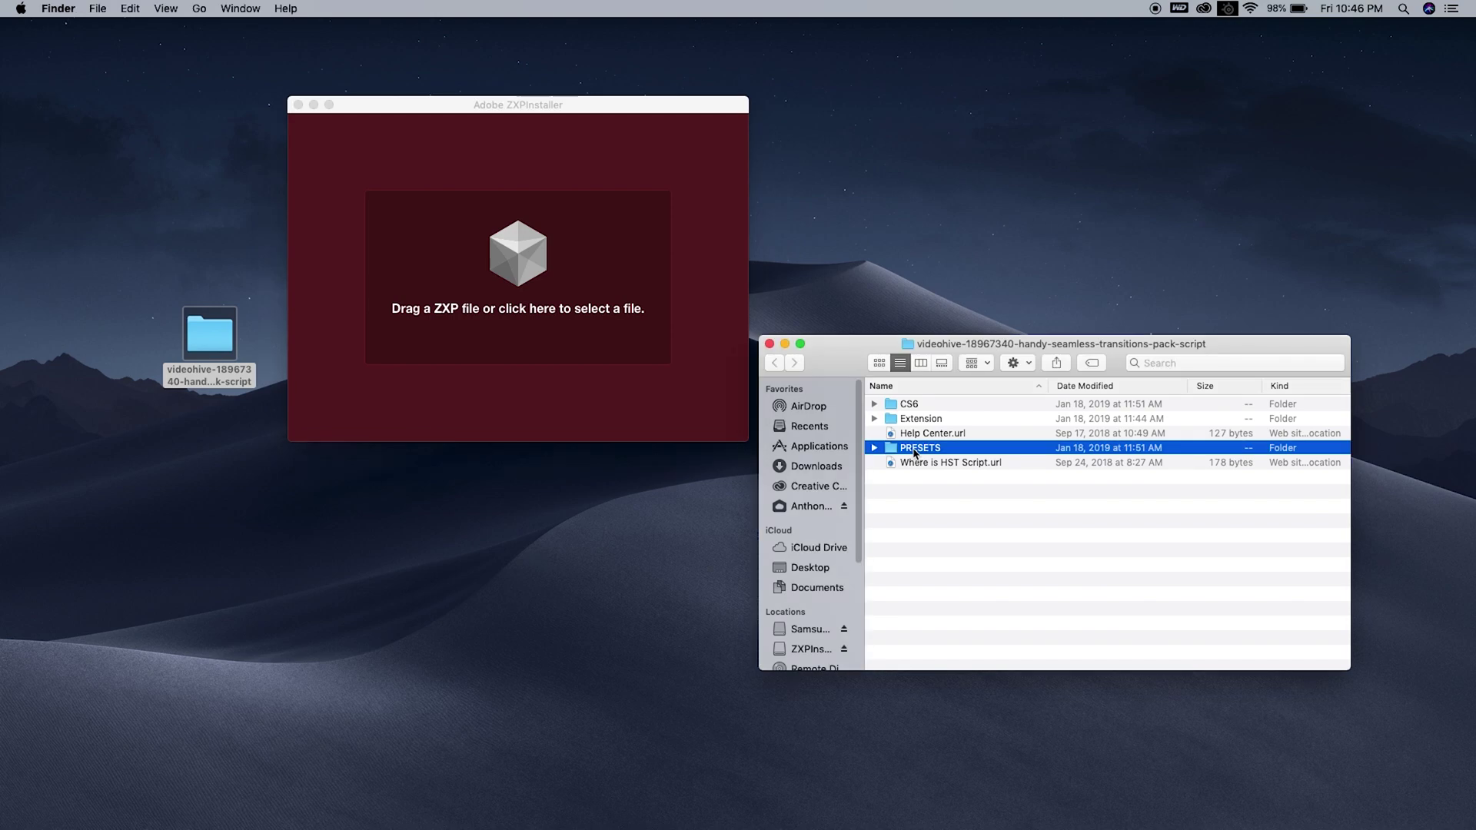
pyautogui.doubleClick(915, 454)
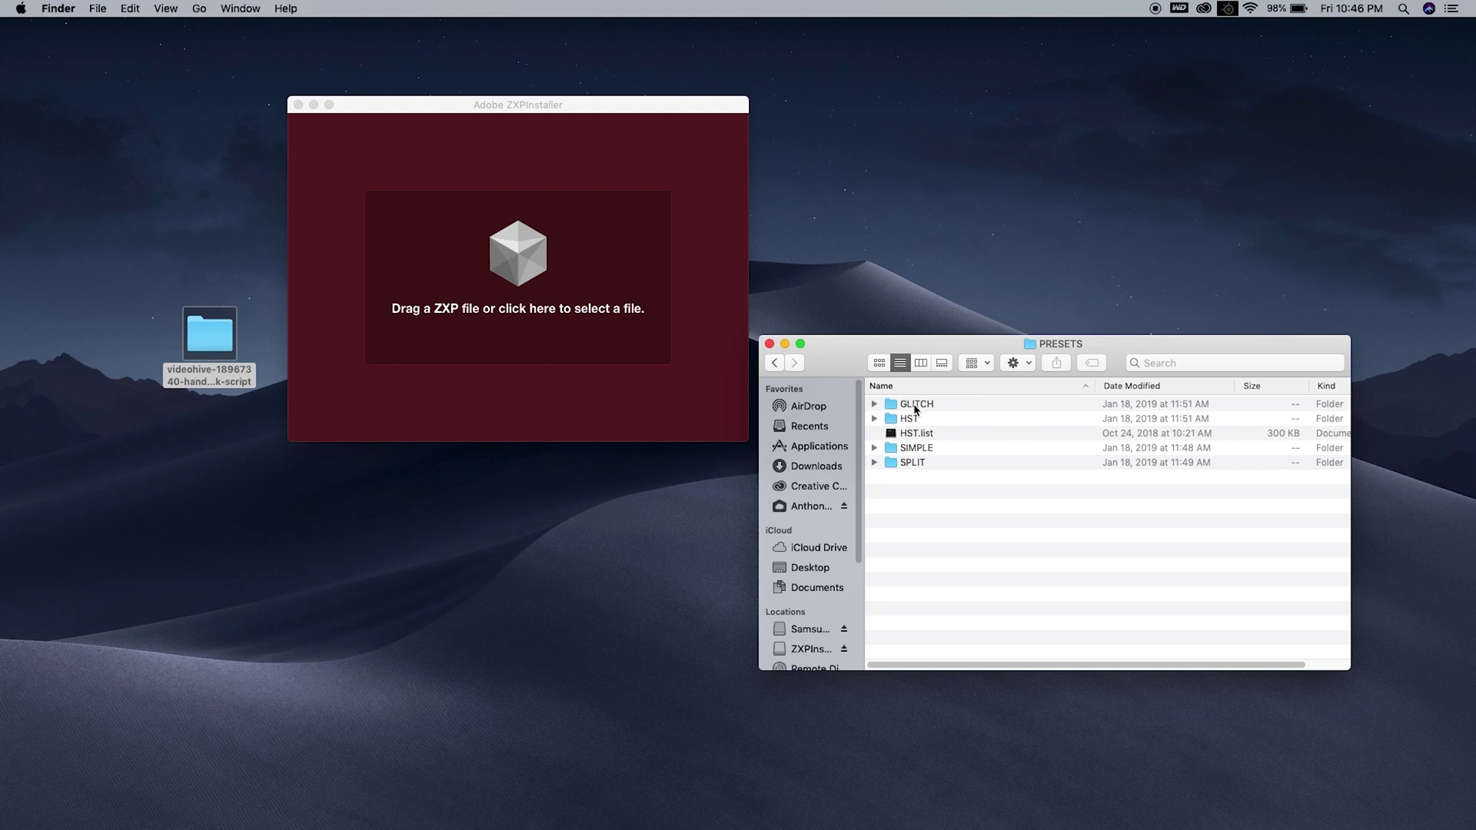
pyautogui.doubleClick(915, 405)
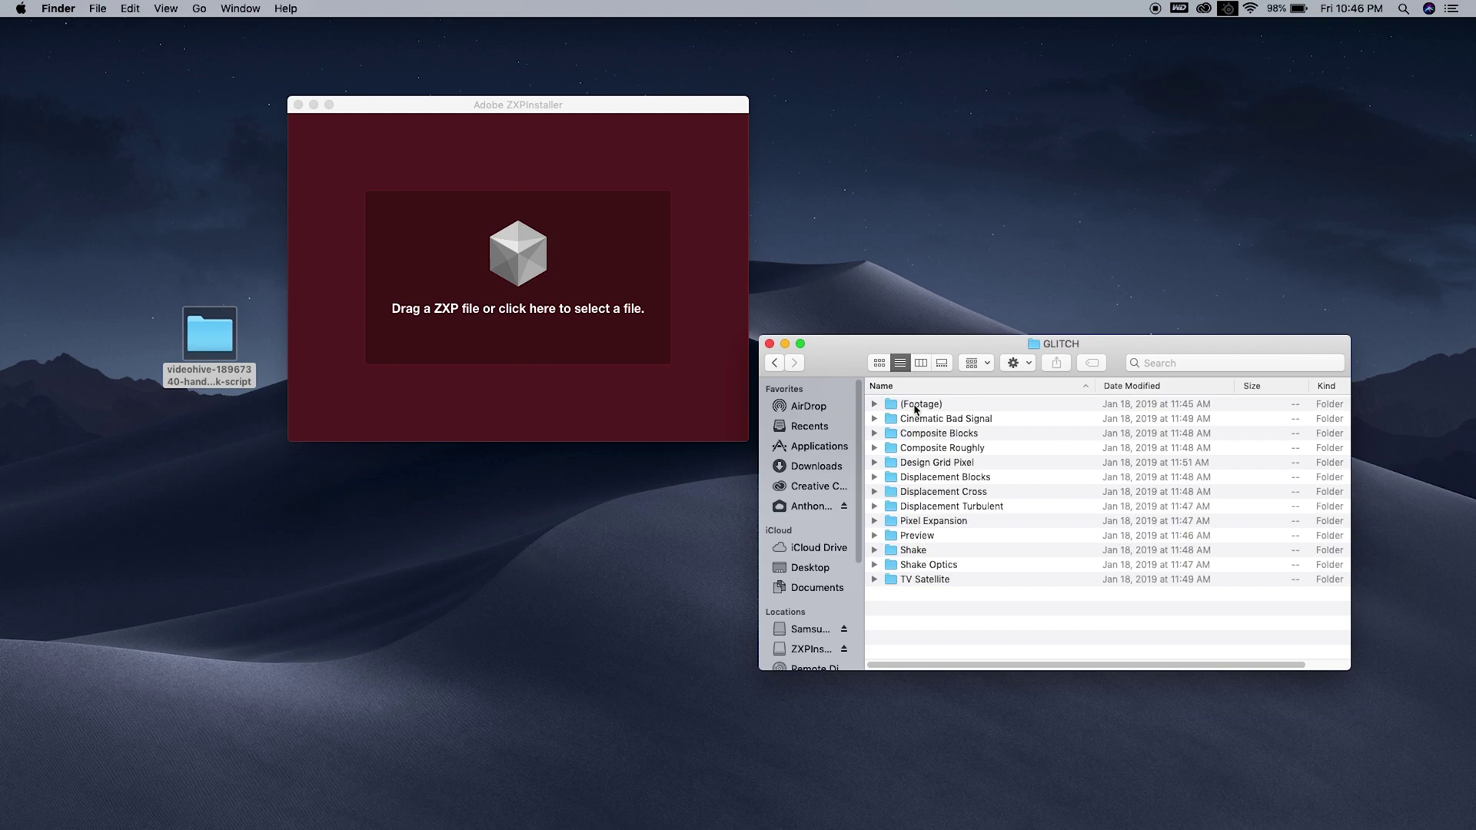
pyautogui.doubleClick(922, 418)
pyautogui.doubleClick(919, 404)
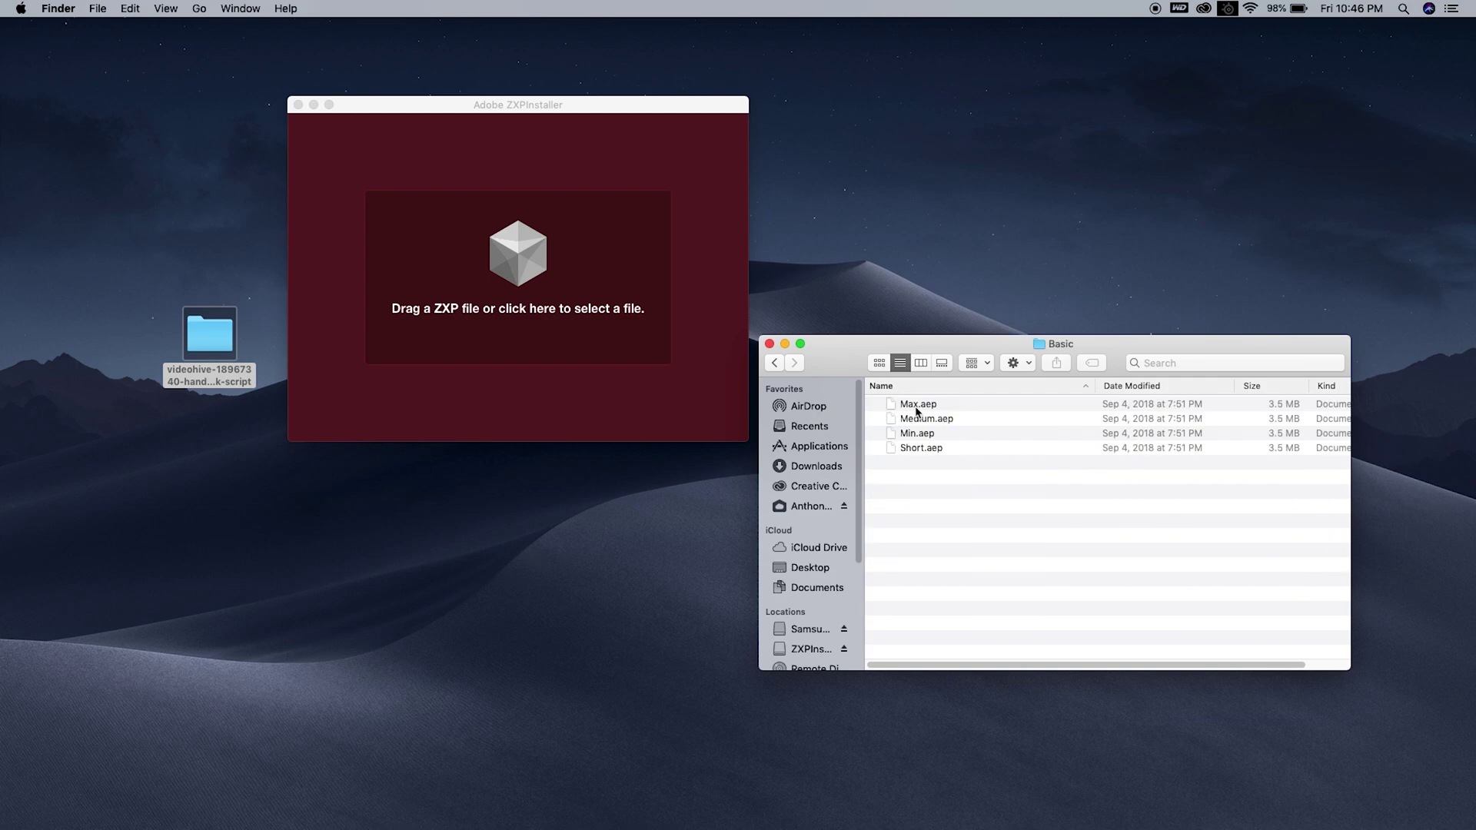
pyautogui.click(777, 365)
pyautogui.click(777, 364)
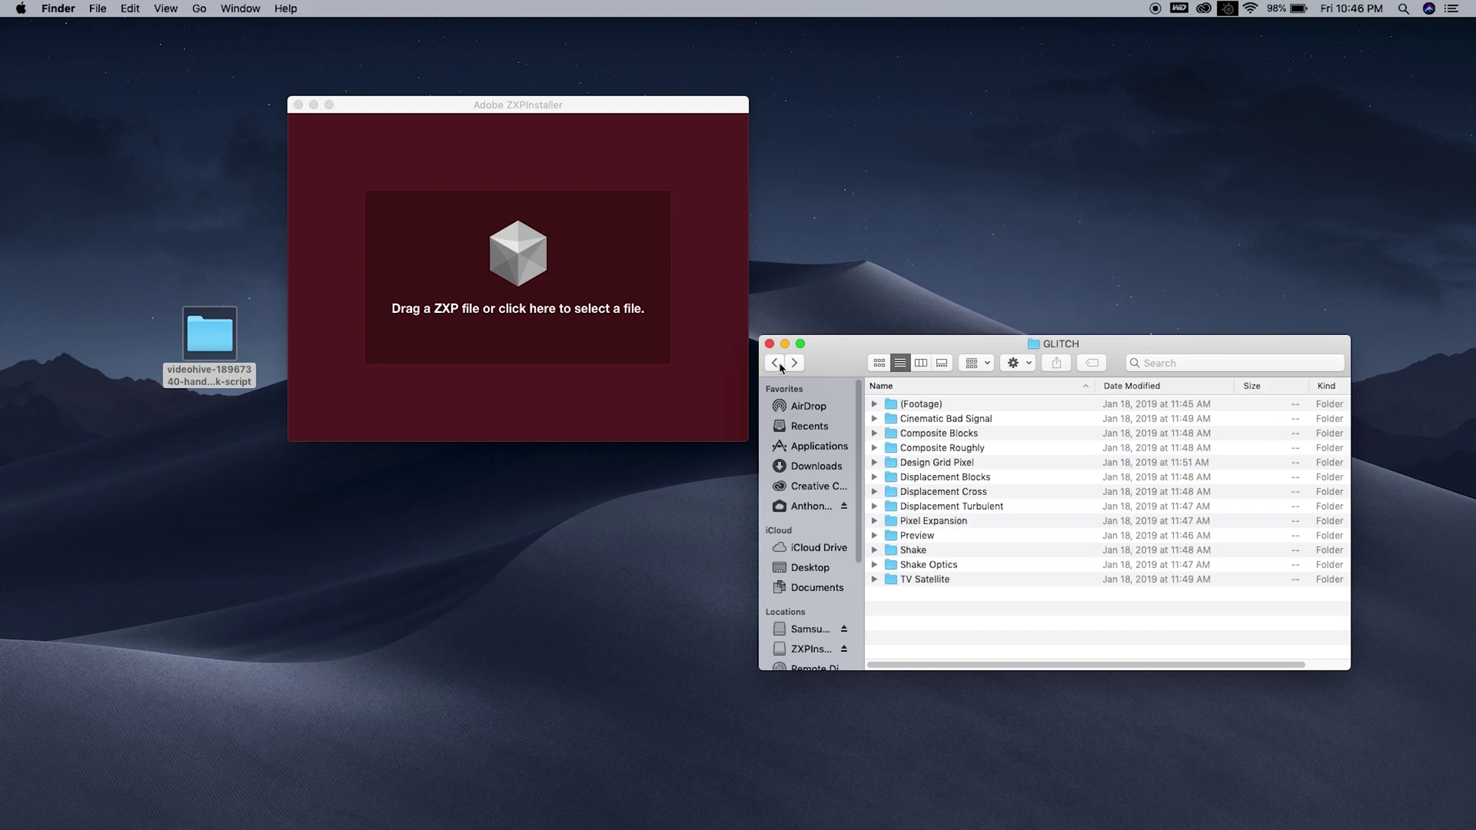
pyautogui.click(776, 364)
pyautogui.click(776, 364)
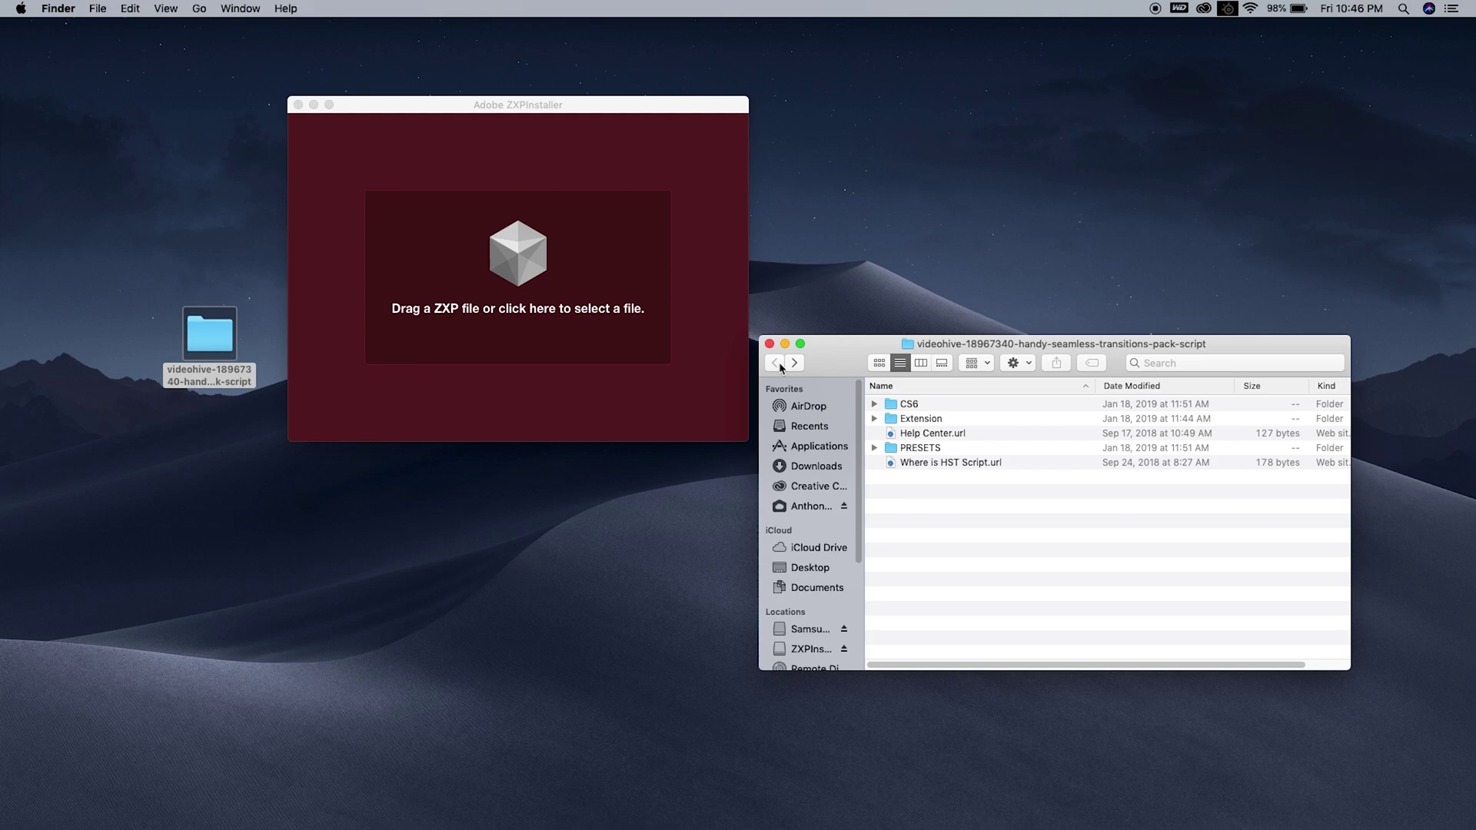
# - Open the Extension folder and drag out the MotionBro 2.0.1 files
pyautogui.click(929, 452)
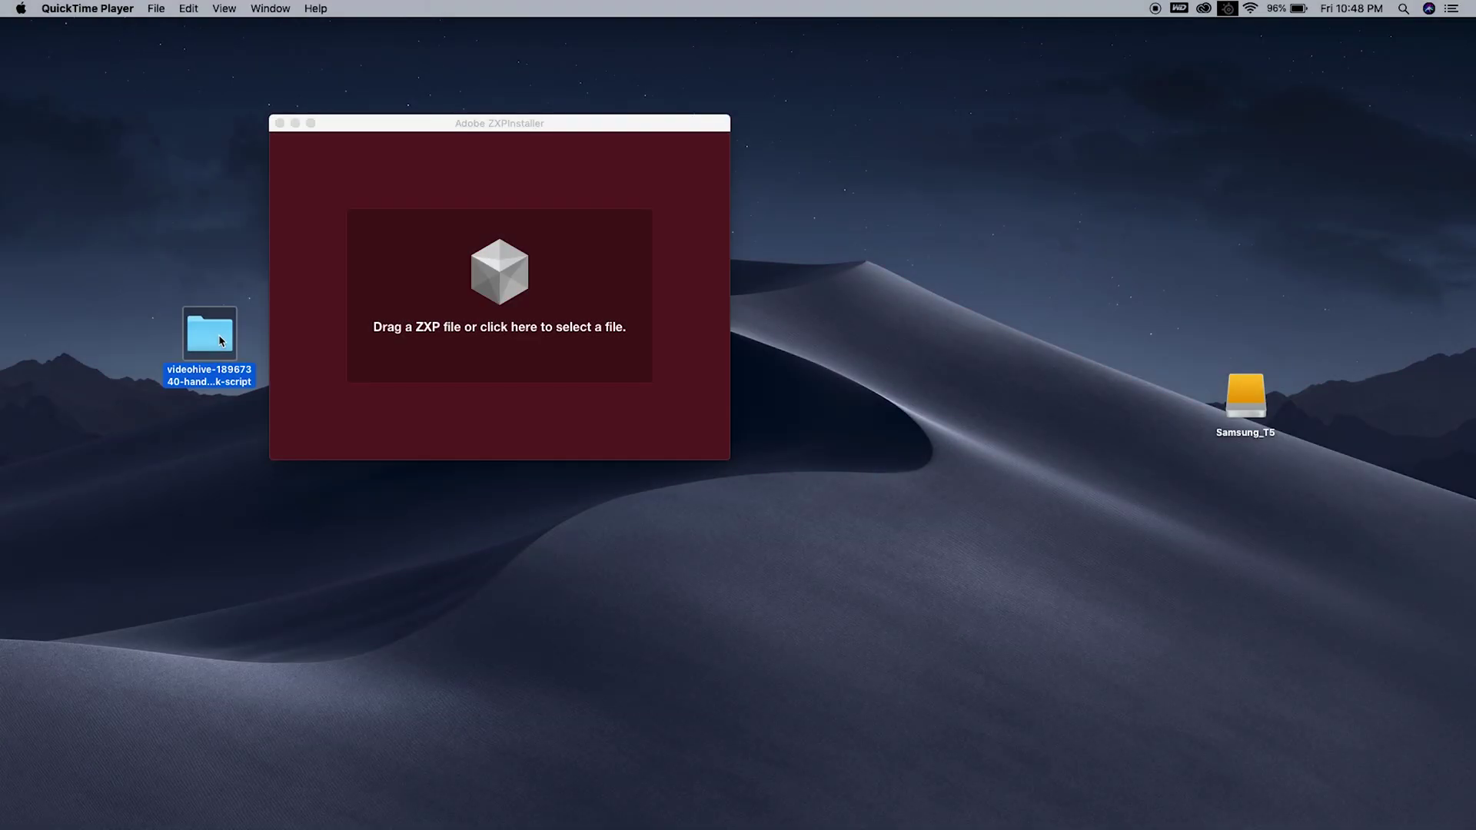
pyautogui.click(219, 335)
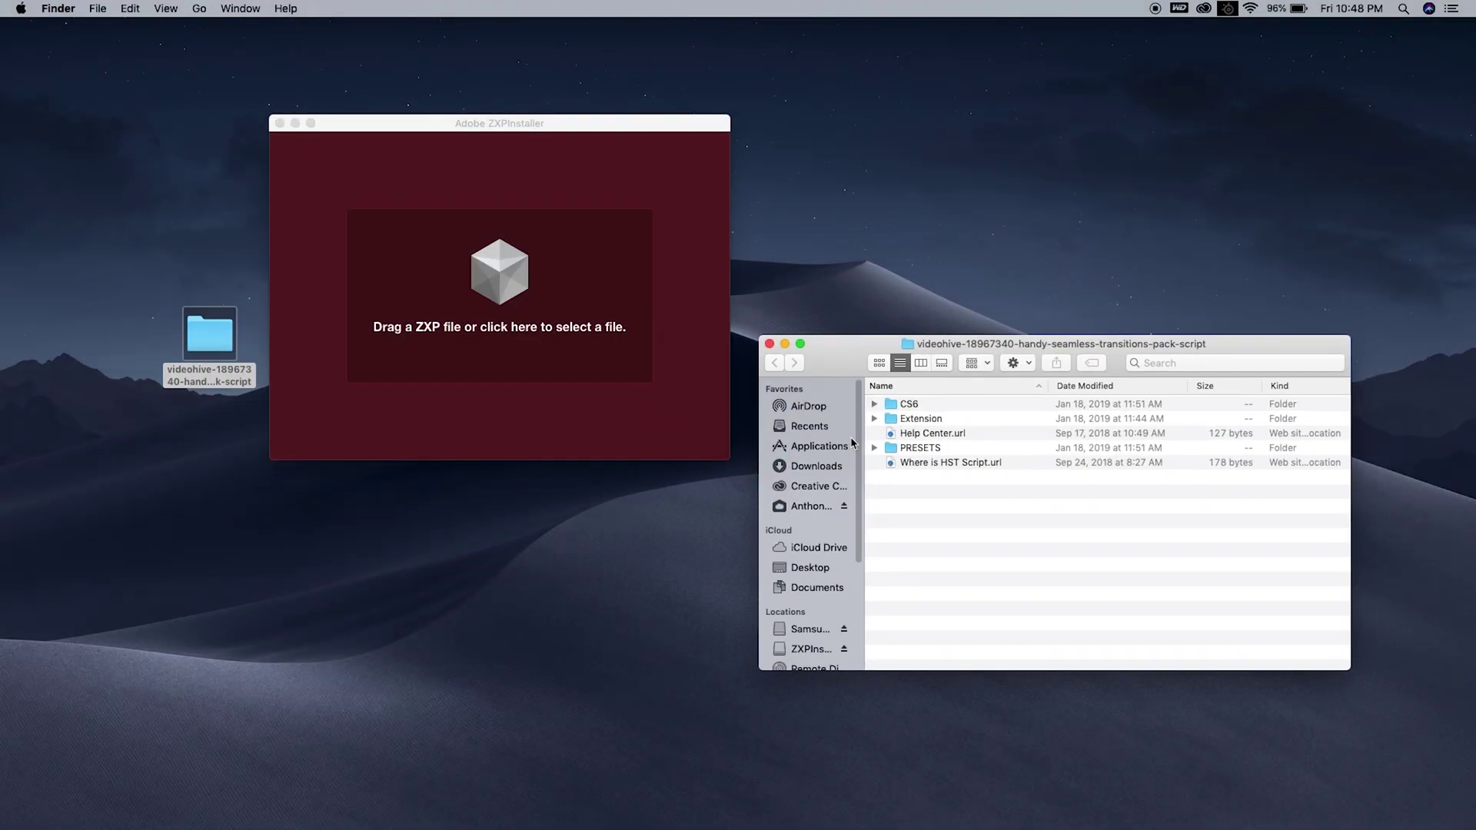
pyautogui.doubleClick(925, 449)
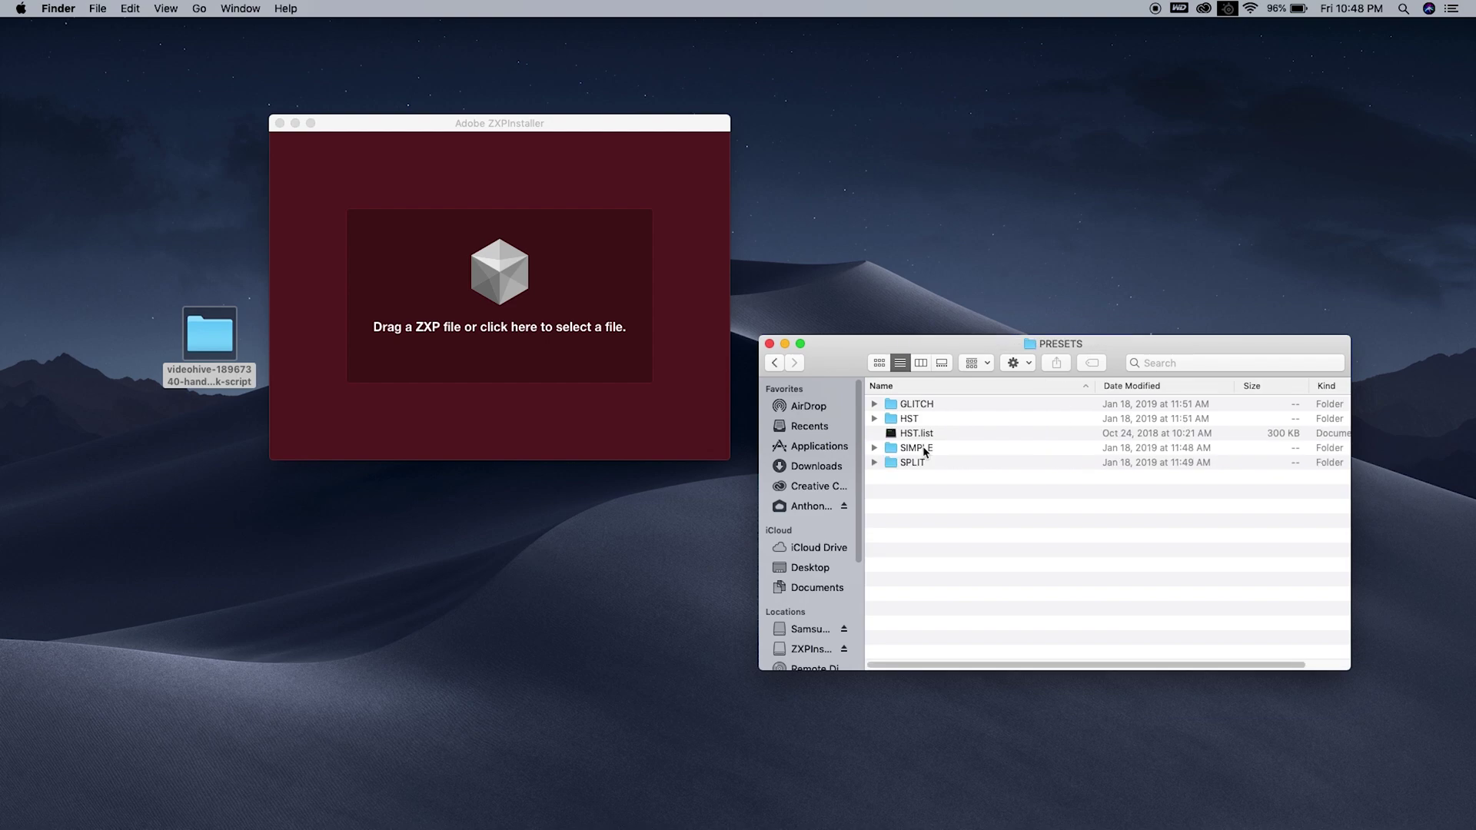
pyautogui.click(774, 363)
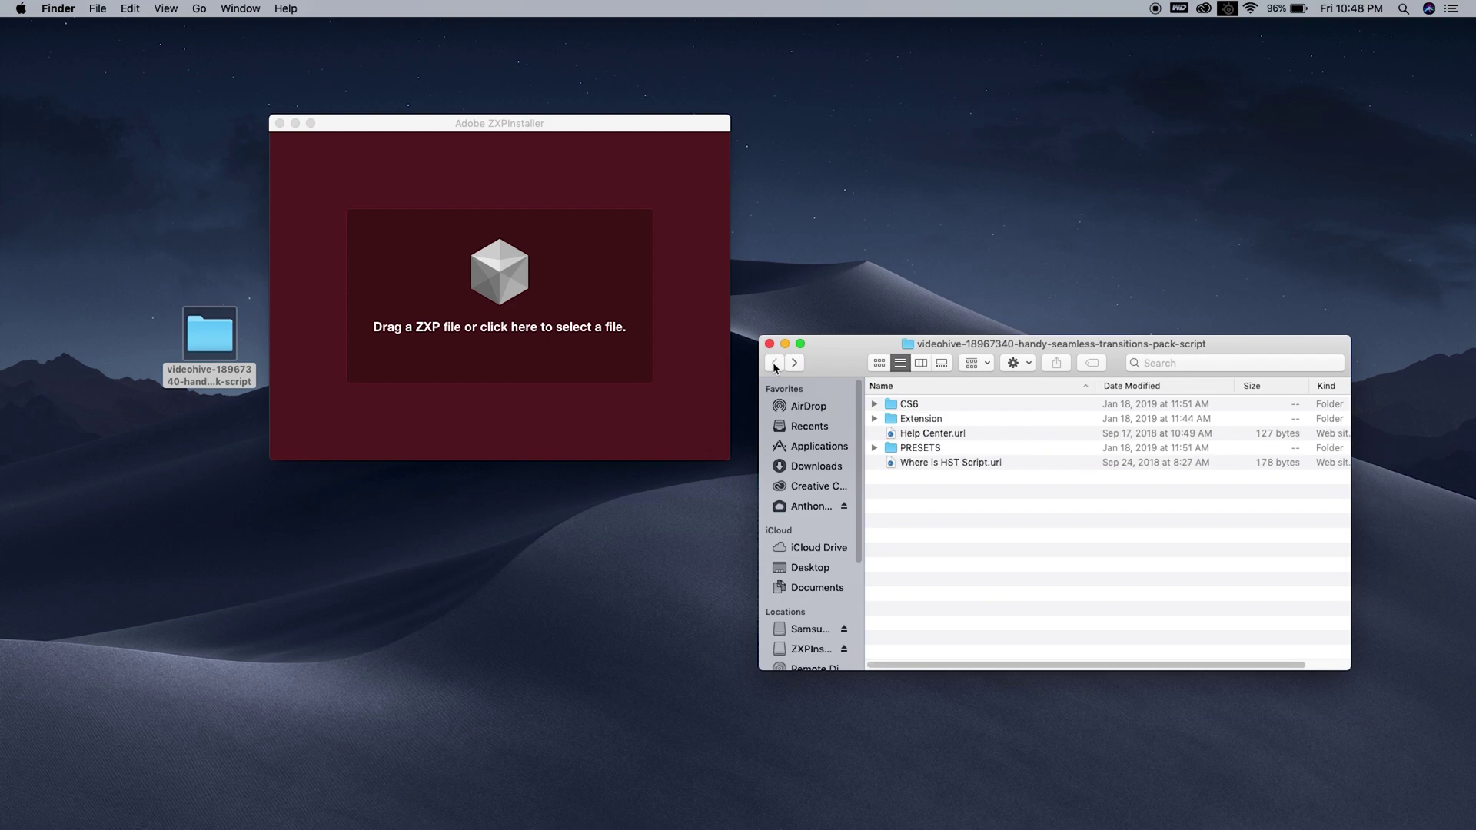
pyautogui.doubleClick(910, 419)
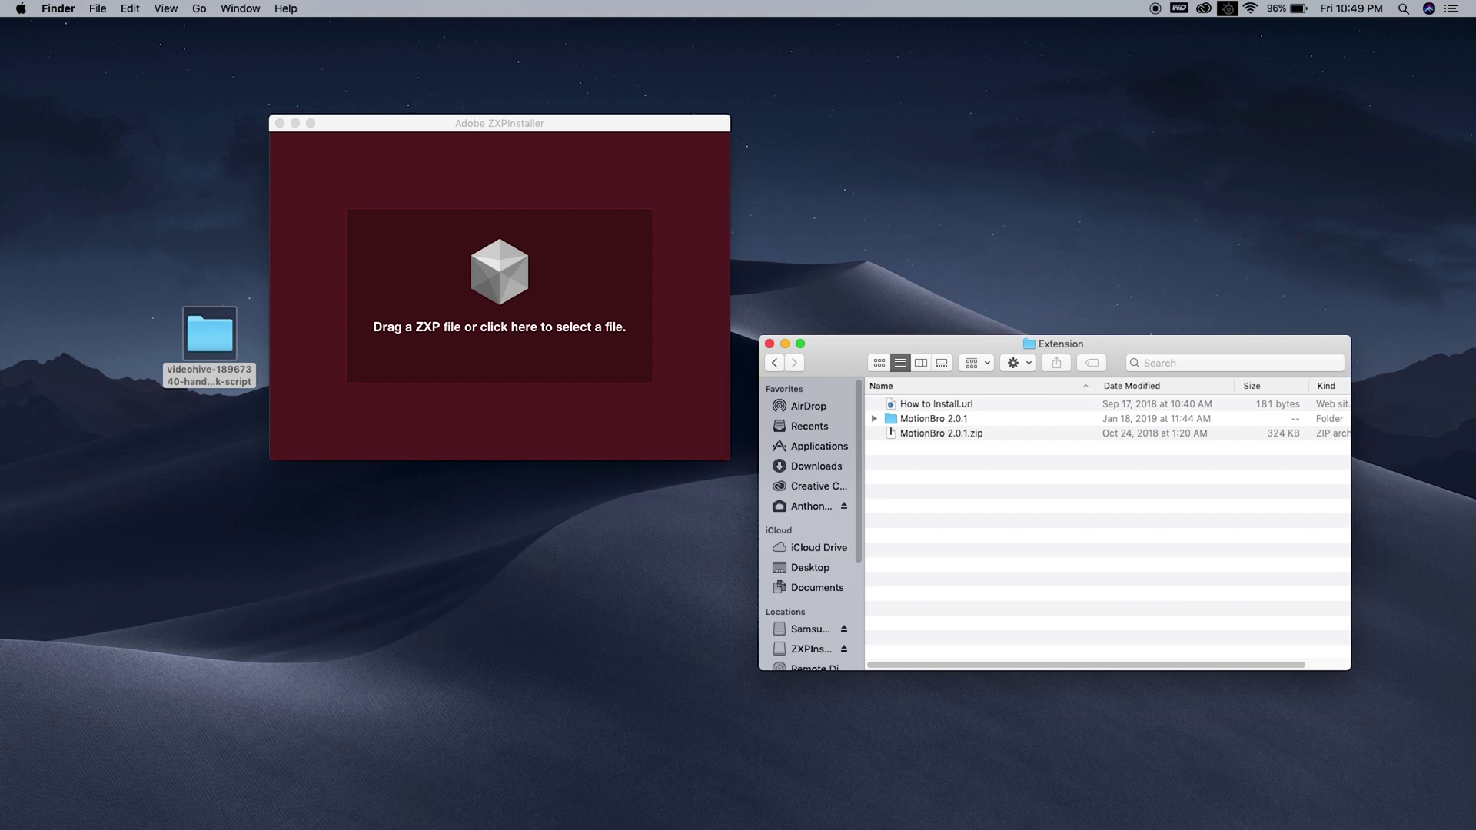
pyautogui.click(659, 556)
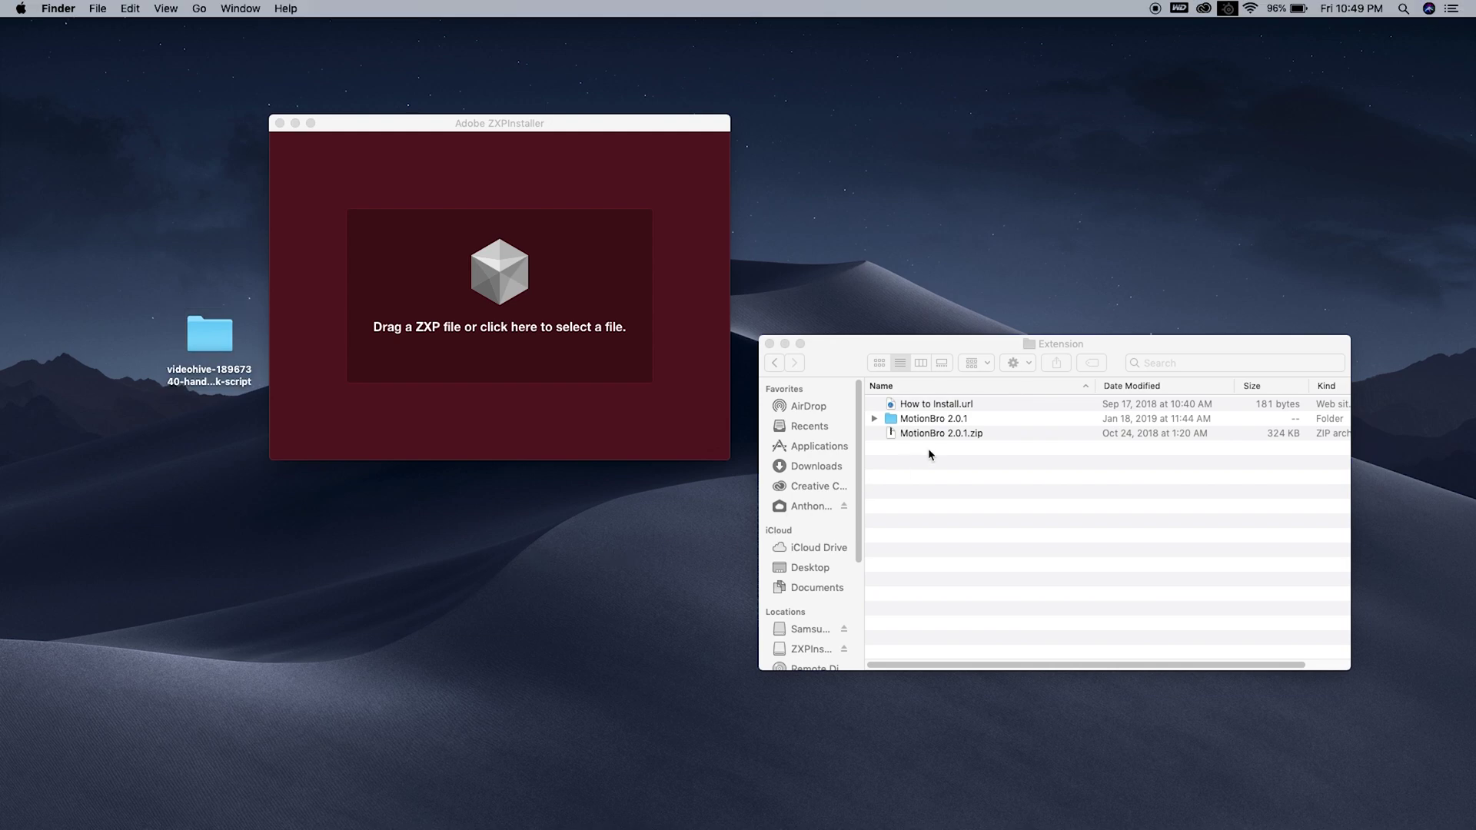
pyautogui.moveTo(927, 421); pyautogui.dragTo(500, 300)
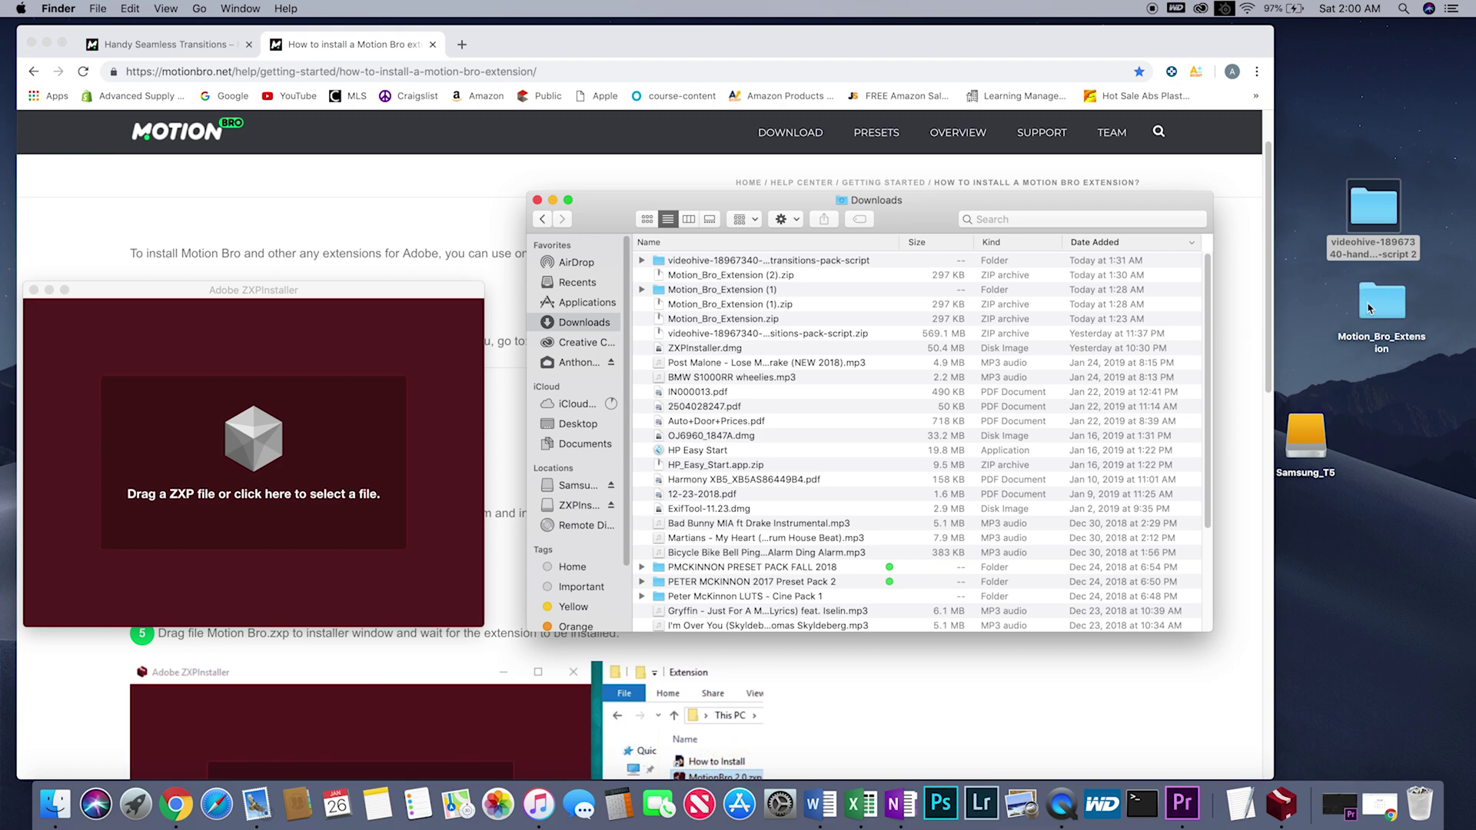
# - Install MotionBro 2.0.1.zxp by dropping it onto ZXPInstaller and authorising with the admin password
pyautogui.click(1371, 307)
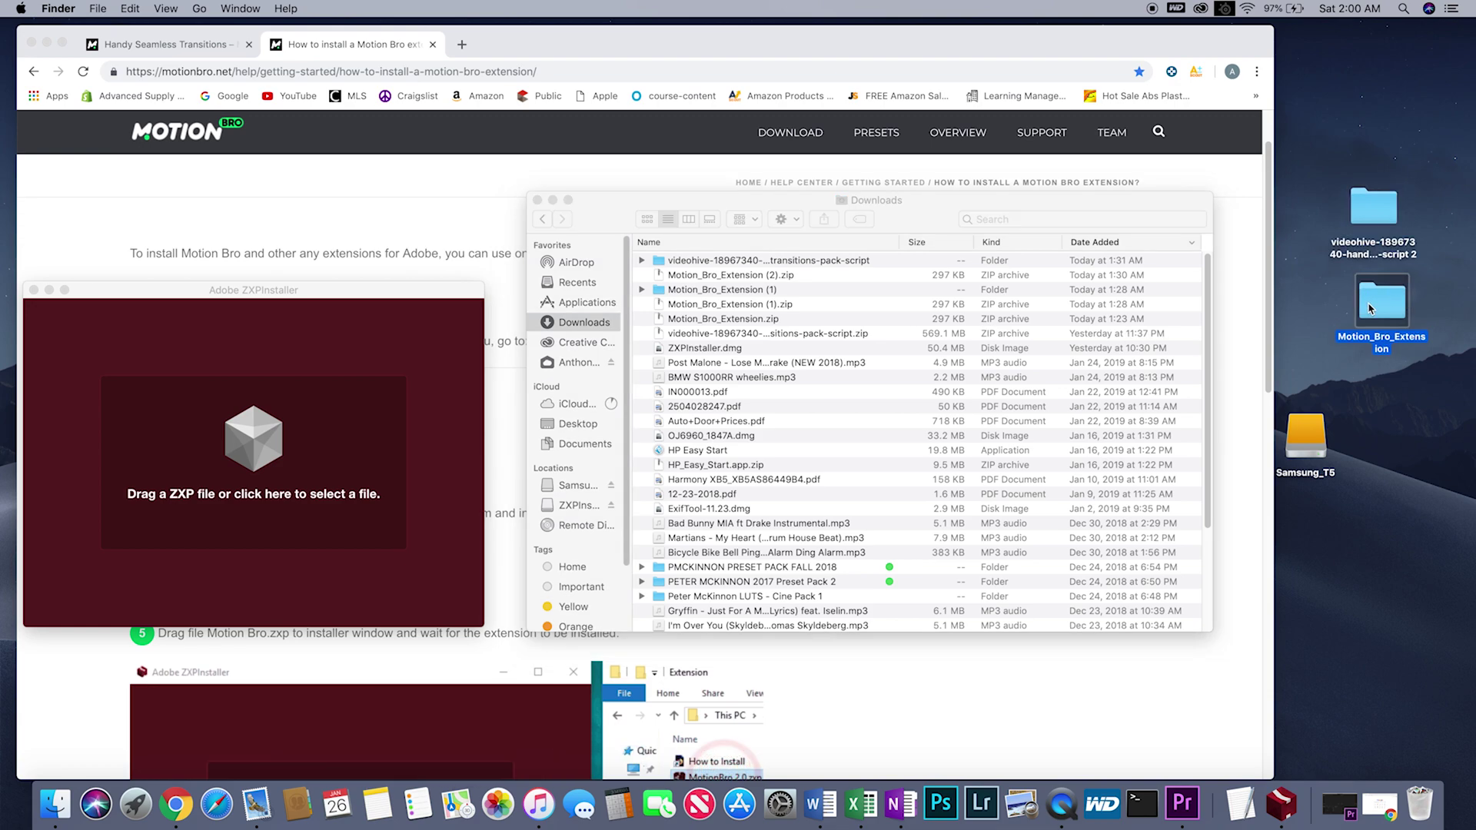
pyautogui.doubleClick(1379, 312)
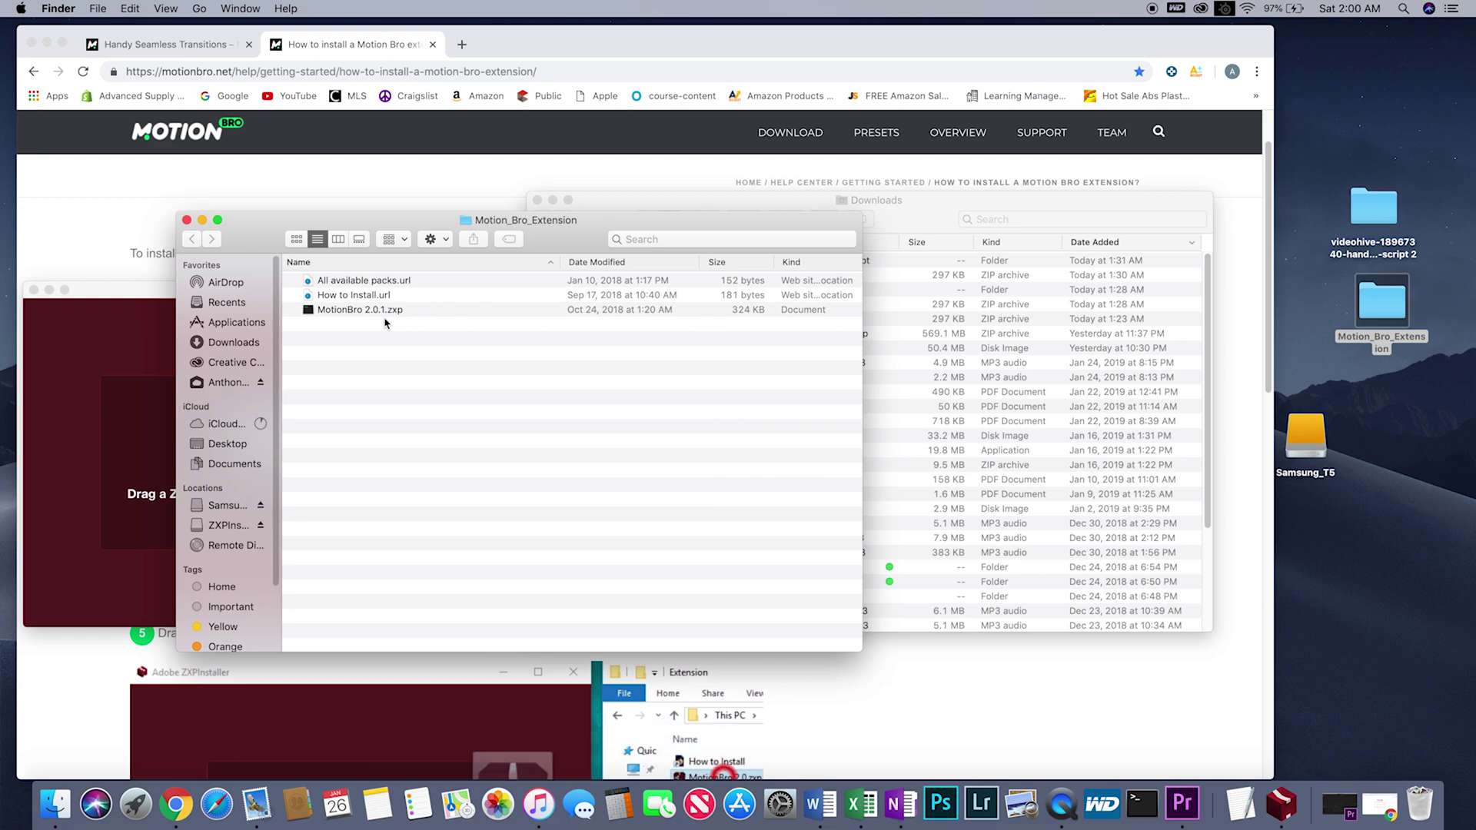
pyautogui.moveTo(399, 229); pyautogui.dragTo(853, 228)
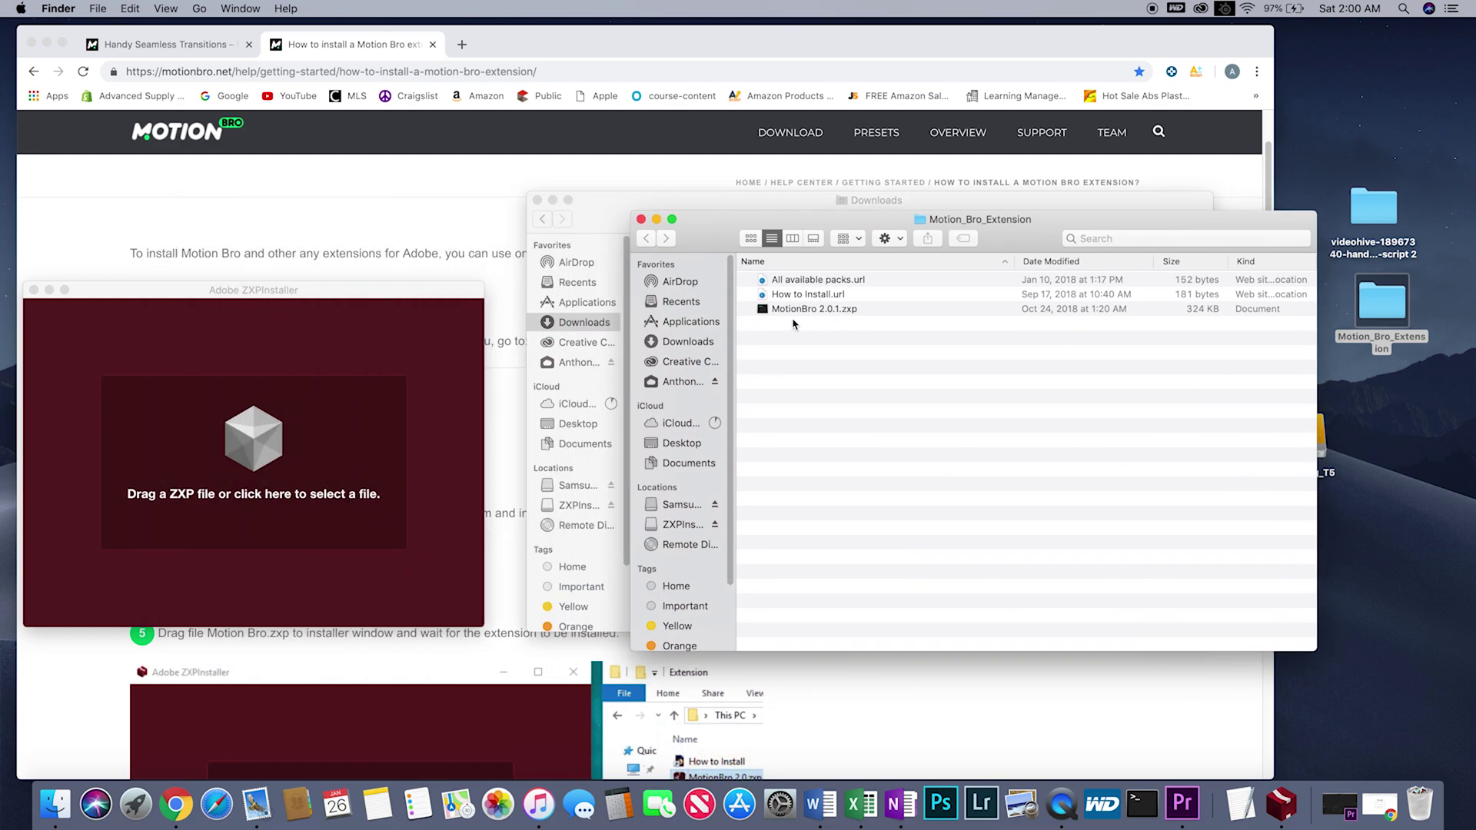
pyautogui.moveTo(784, 309); pyautogui.dragTo(258, 447)
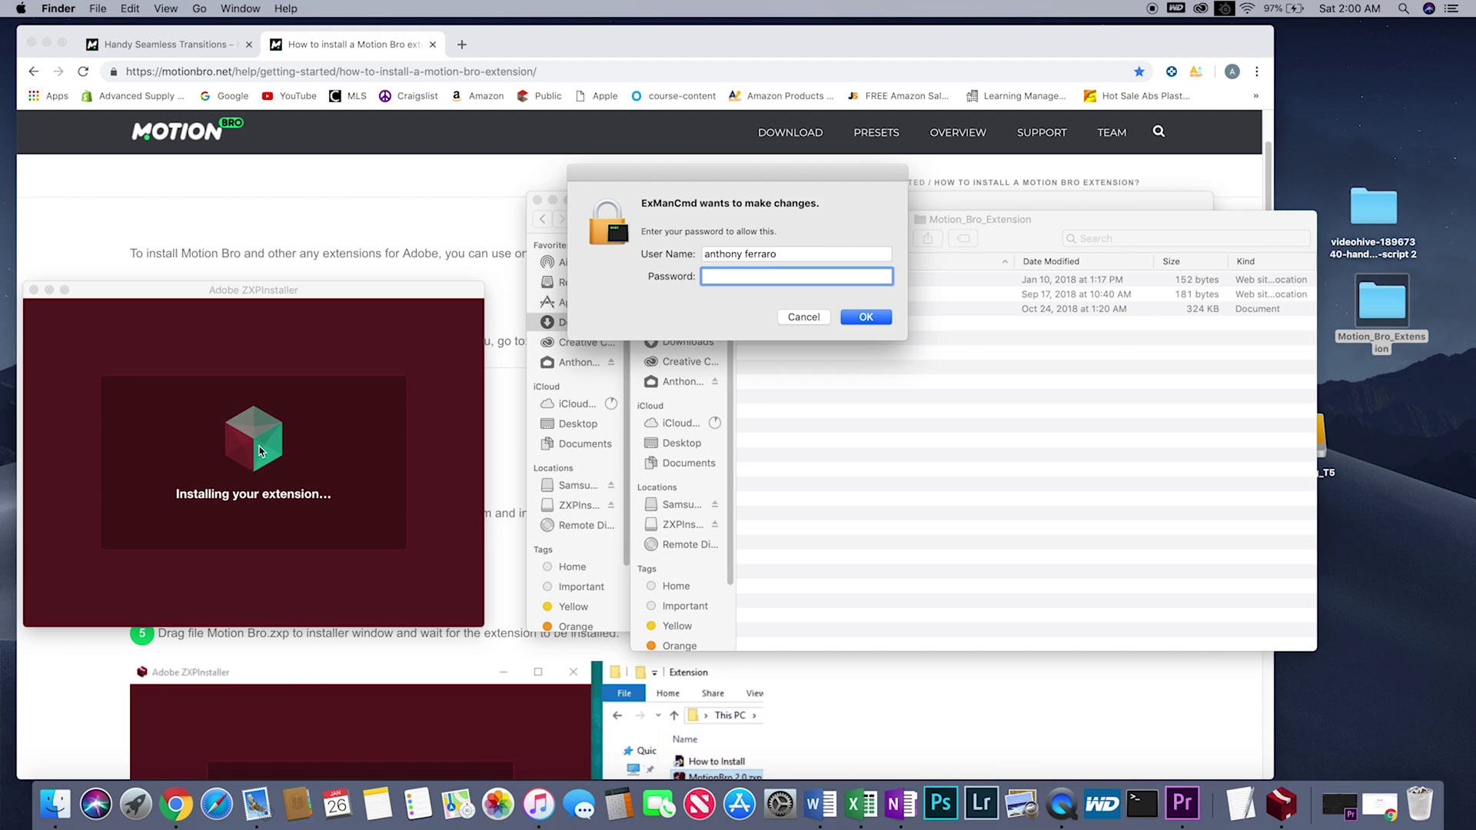
pyautogui.write('••••••••')
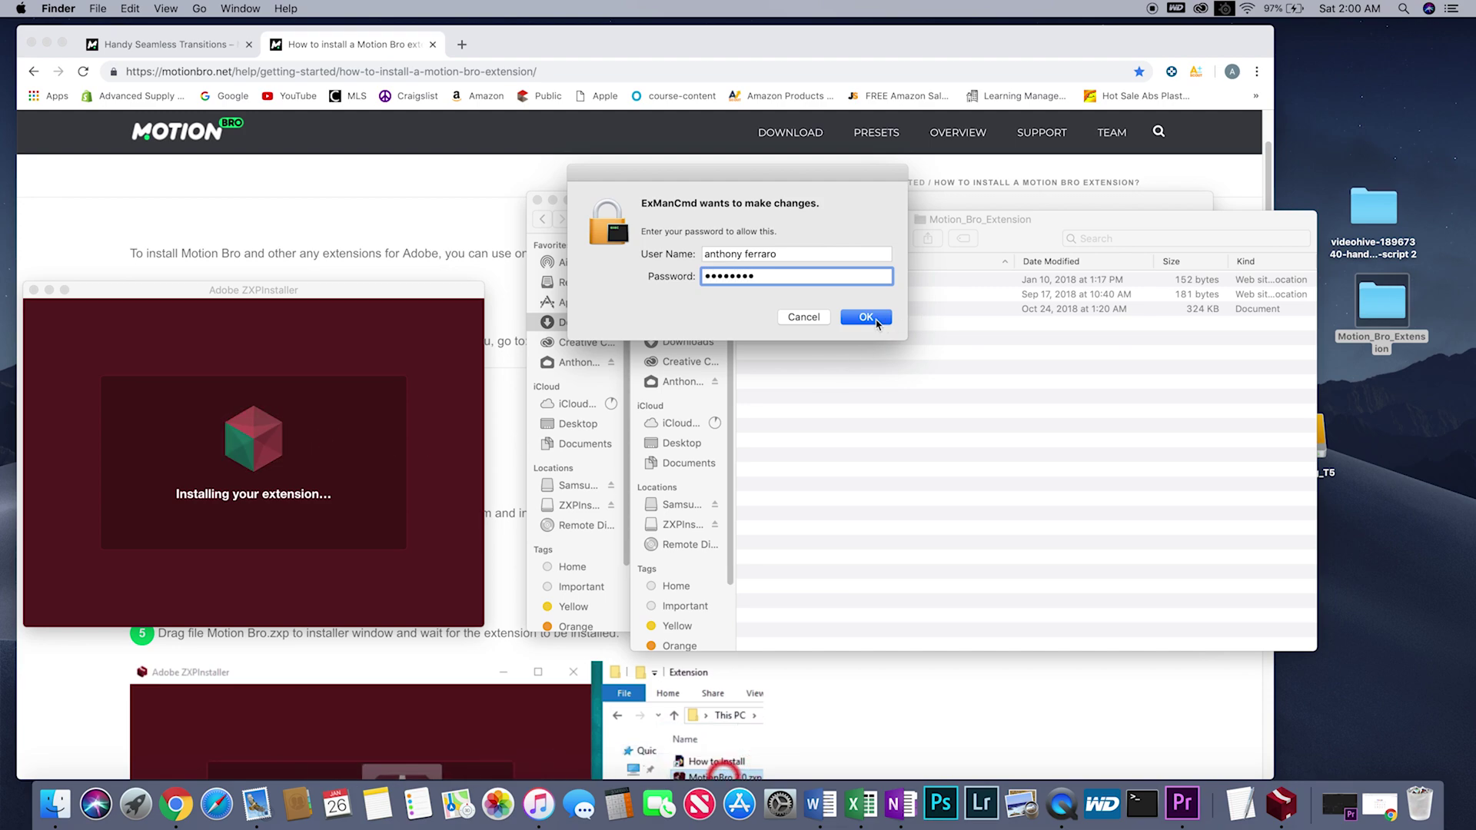
pyautogui.click(871, 322)
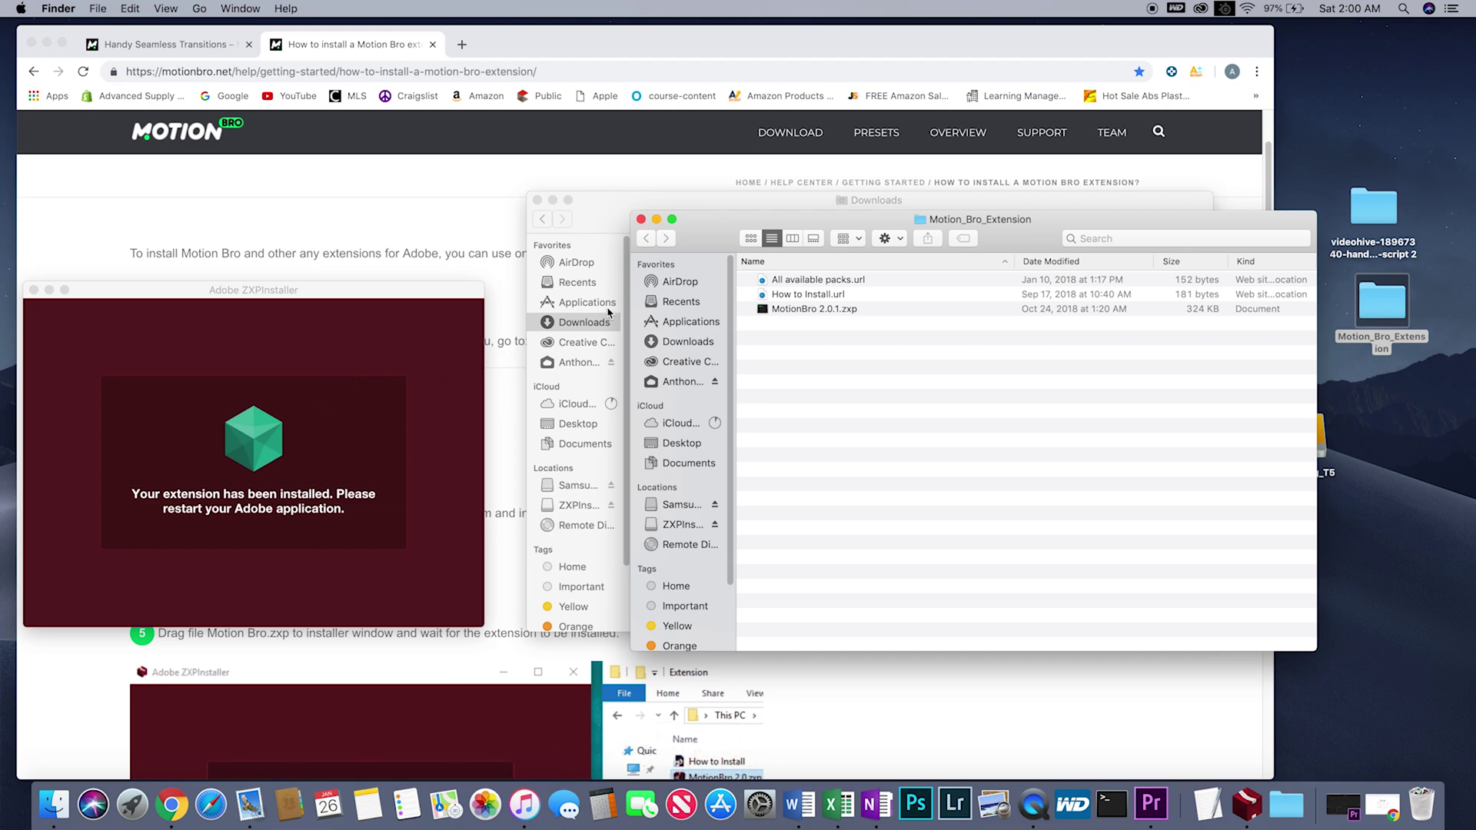
# - Close ZXPInstaller plus the Motion_Bro_Extension and Downloads windows, then bring up Creative Cloud
pyautogui.click(34, 290)
pyautogui.click(646, 235)
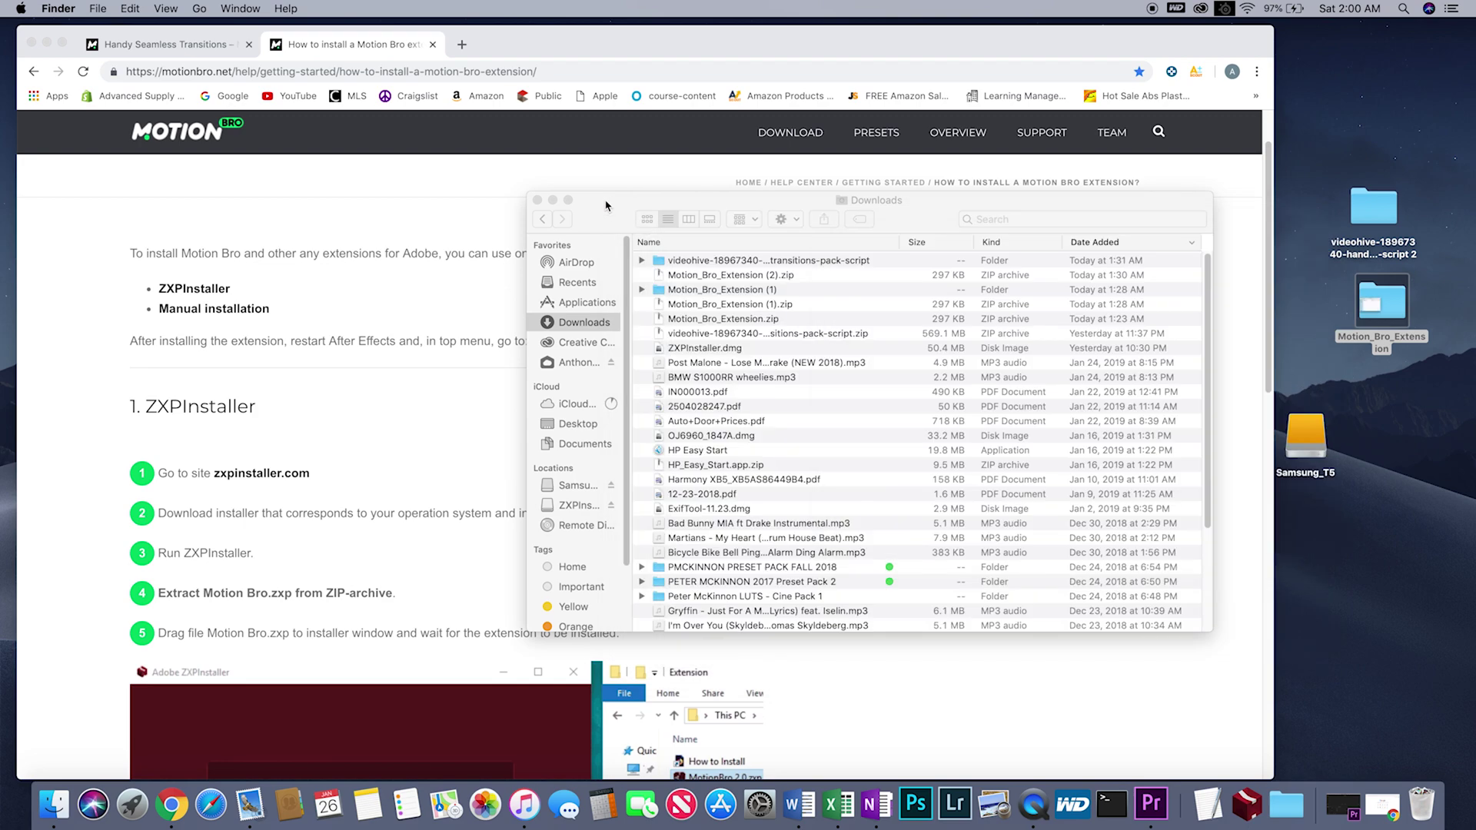
pyautogui.click(538, 201)
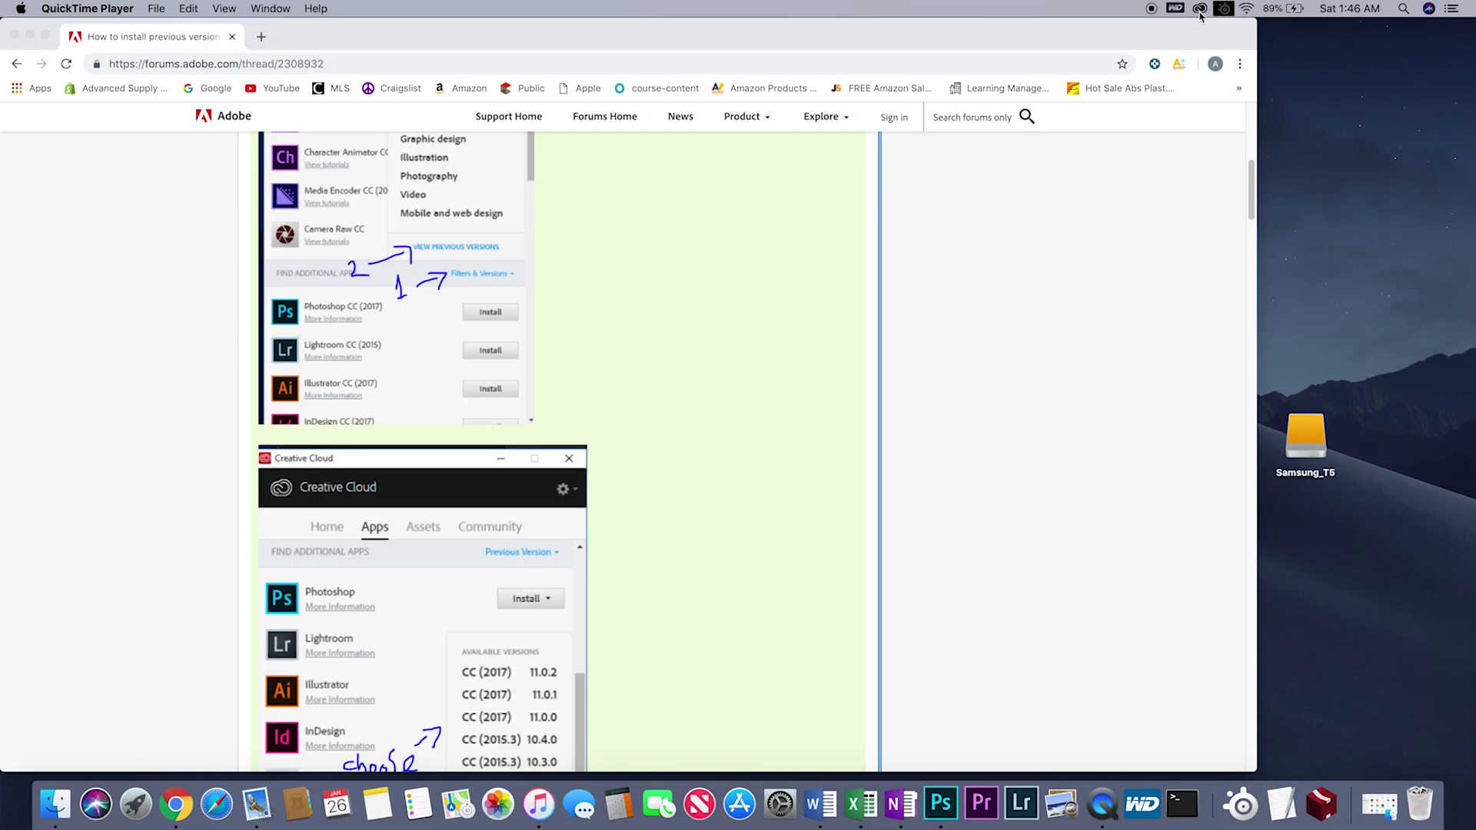
pyautogui.click(1200, 10)
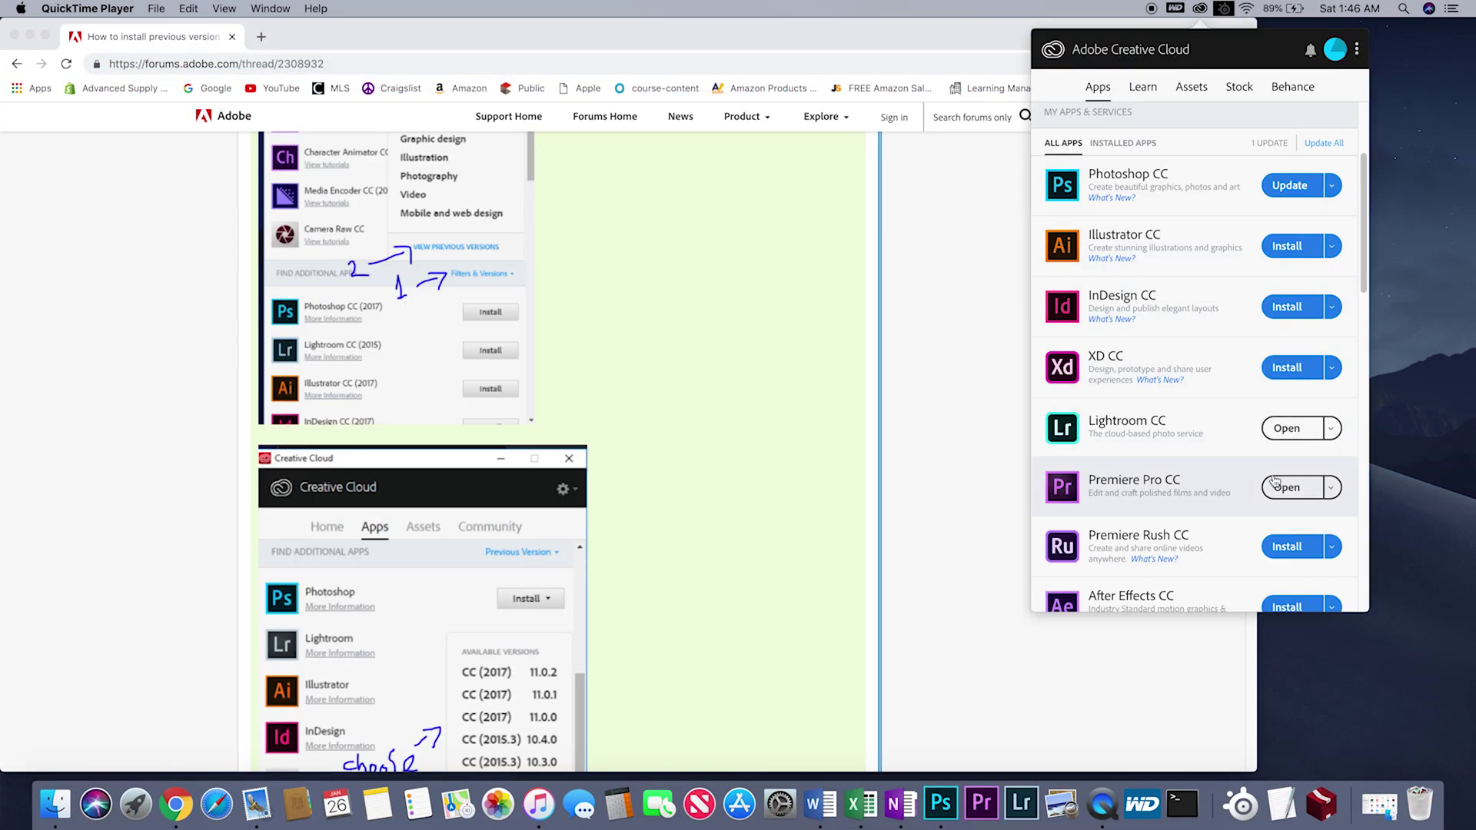
# - List Premiere Pro's older versions through its Manage > Other Versions menu in Creative Cloud
pyautogui.click(1331, 487)
pyautogui.click(1296, 542)
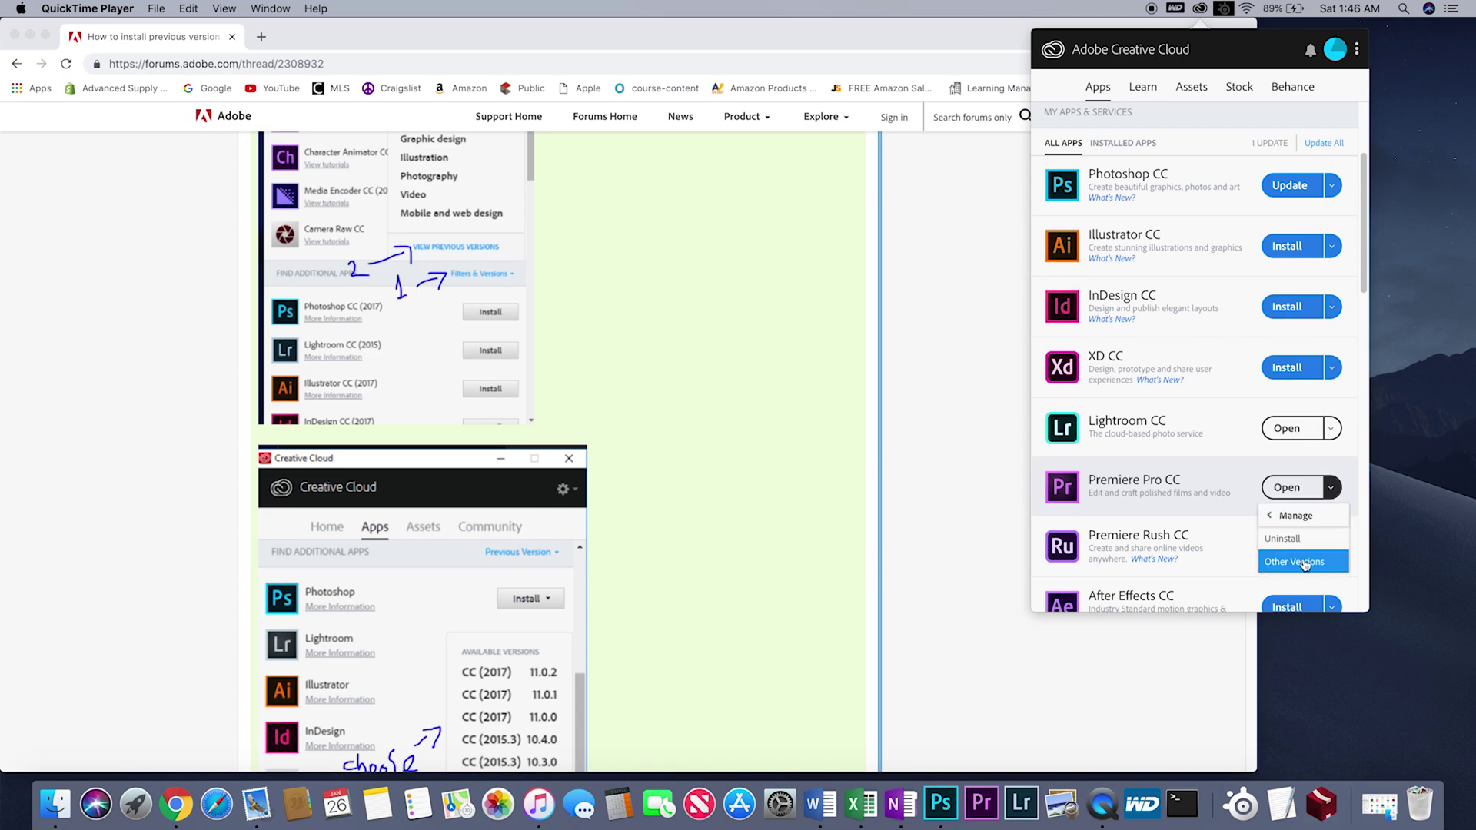
pyautogui.click(1313, 565)
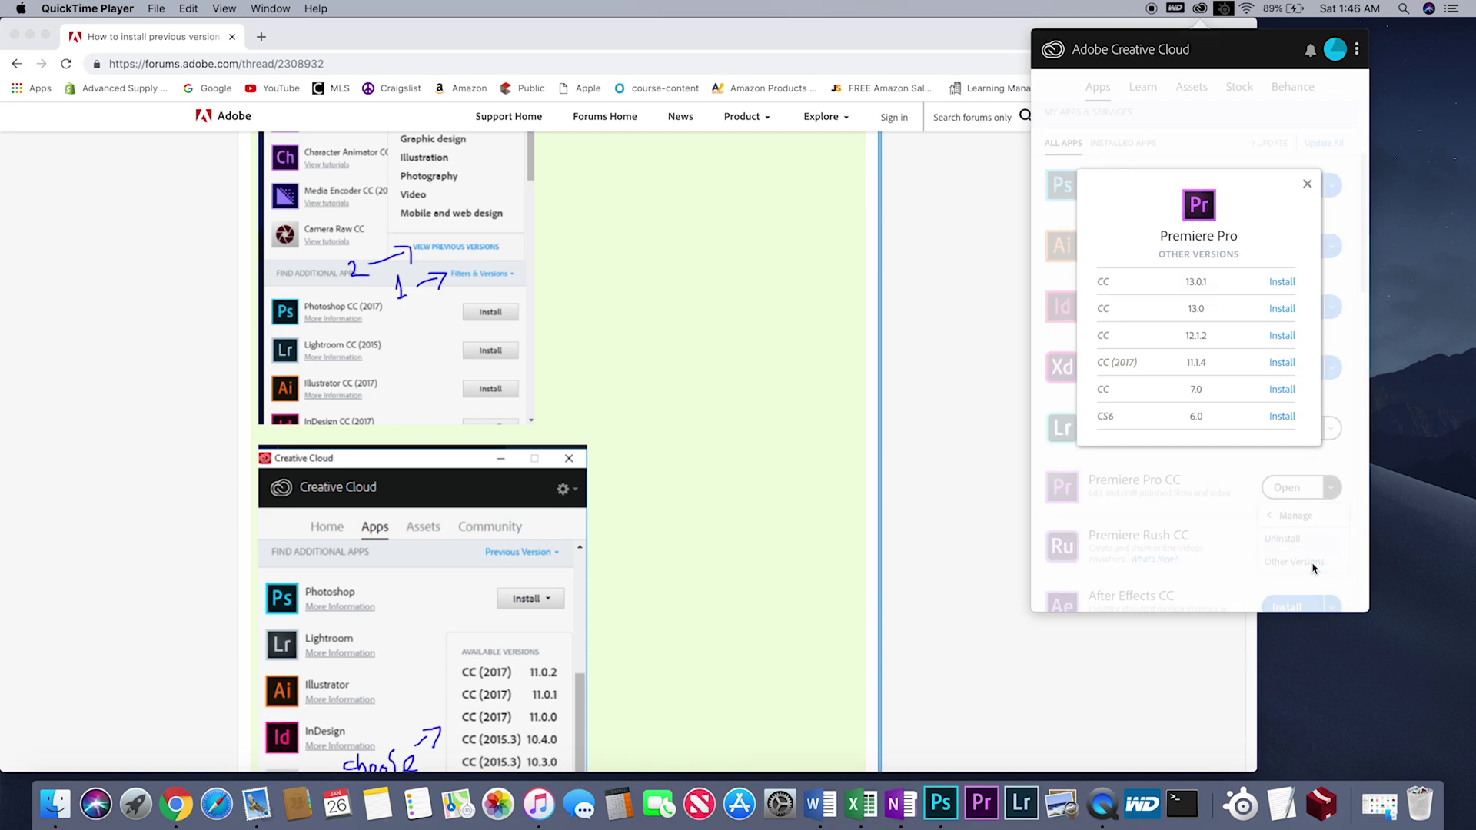
pyautogui.click(1281, 339)
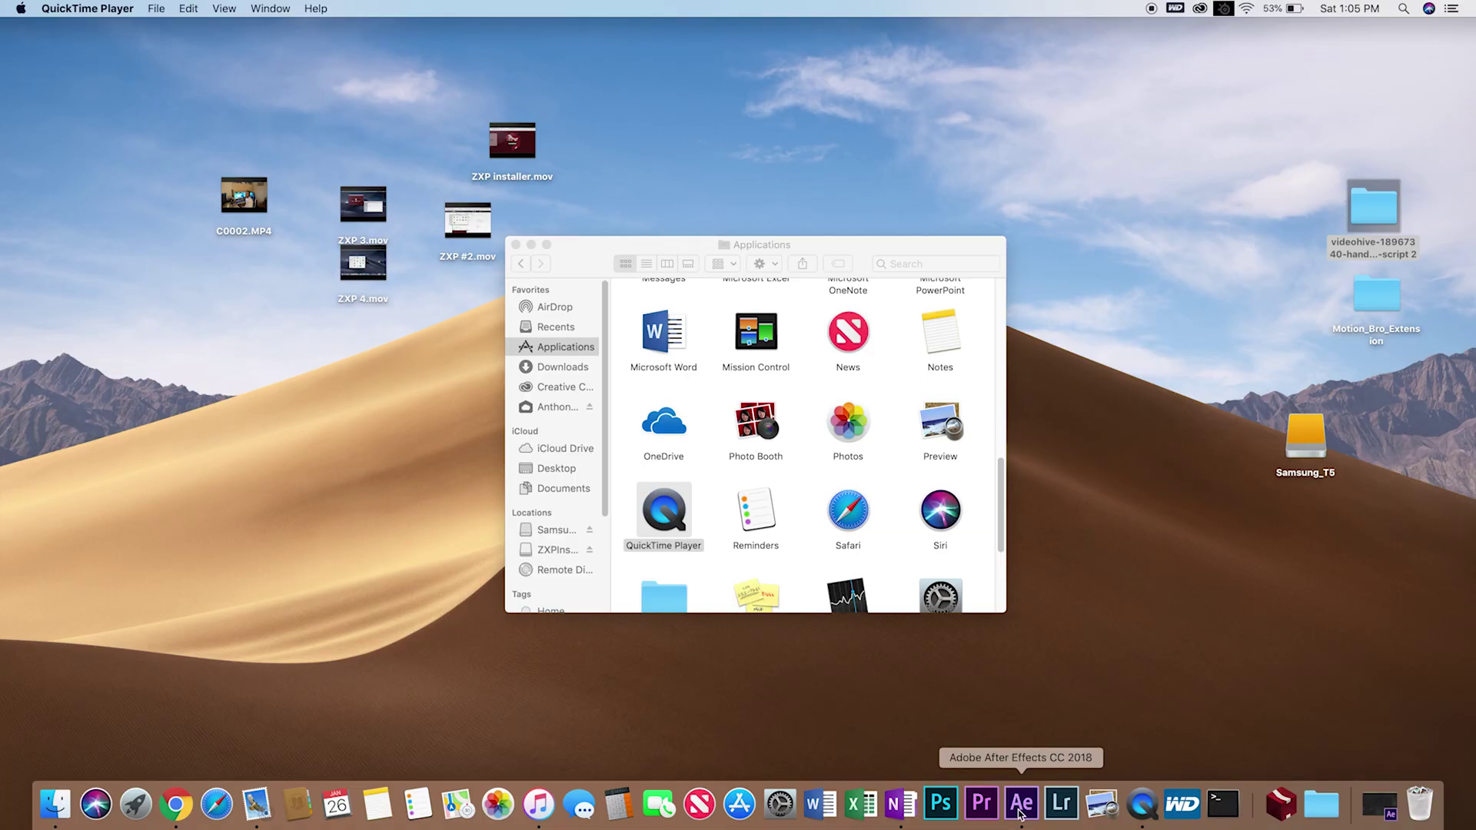
# - Open the Motion Bro panel from Window > Extensions in After Effects
pyautogui.click(1023, 813)
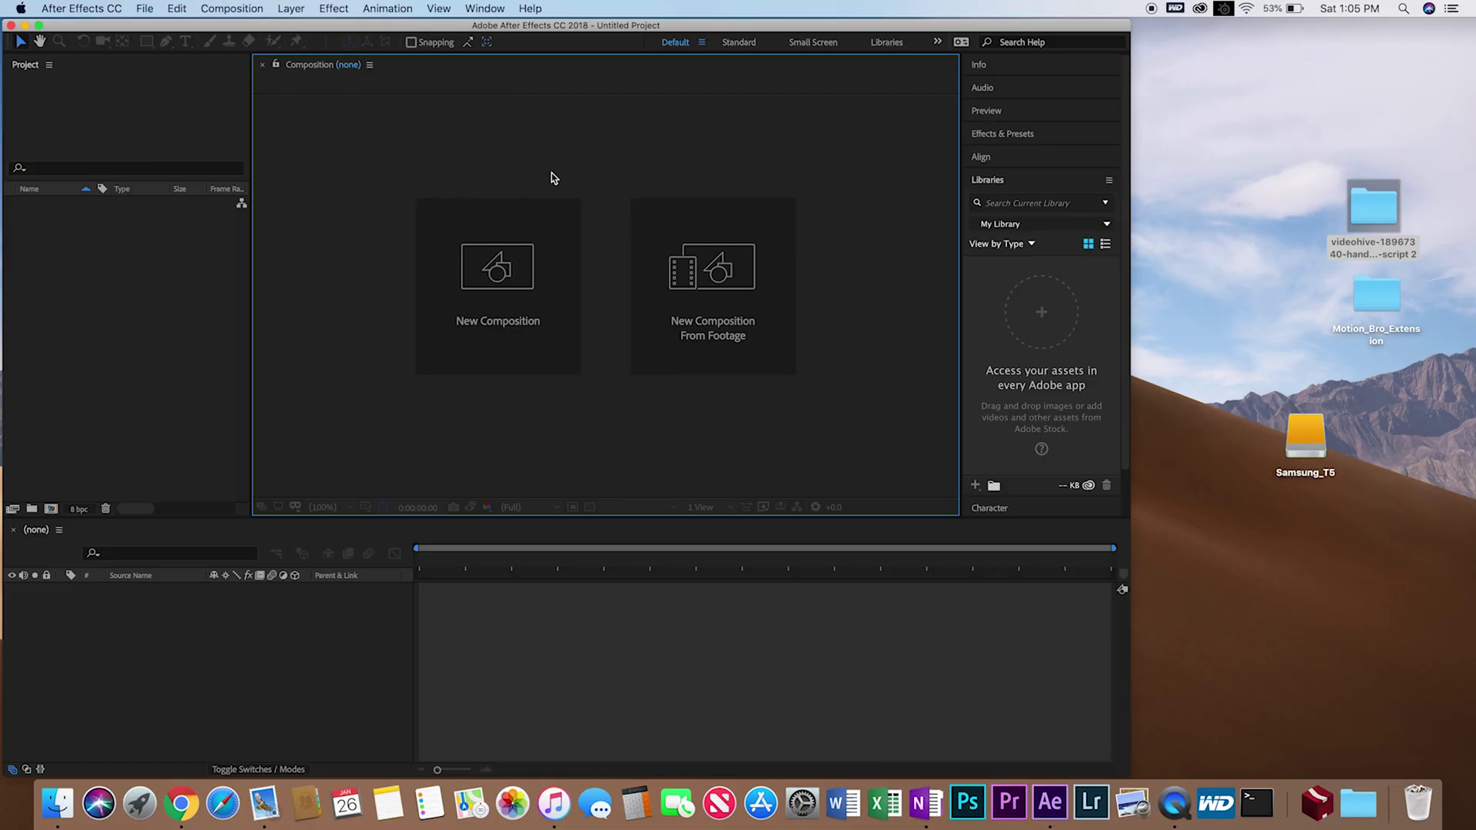
pyautogui.click(487, 9)
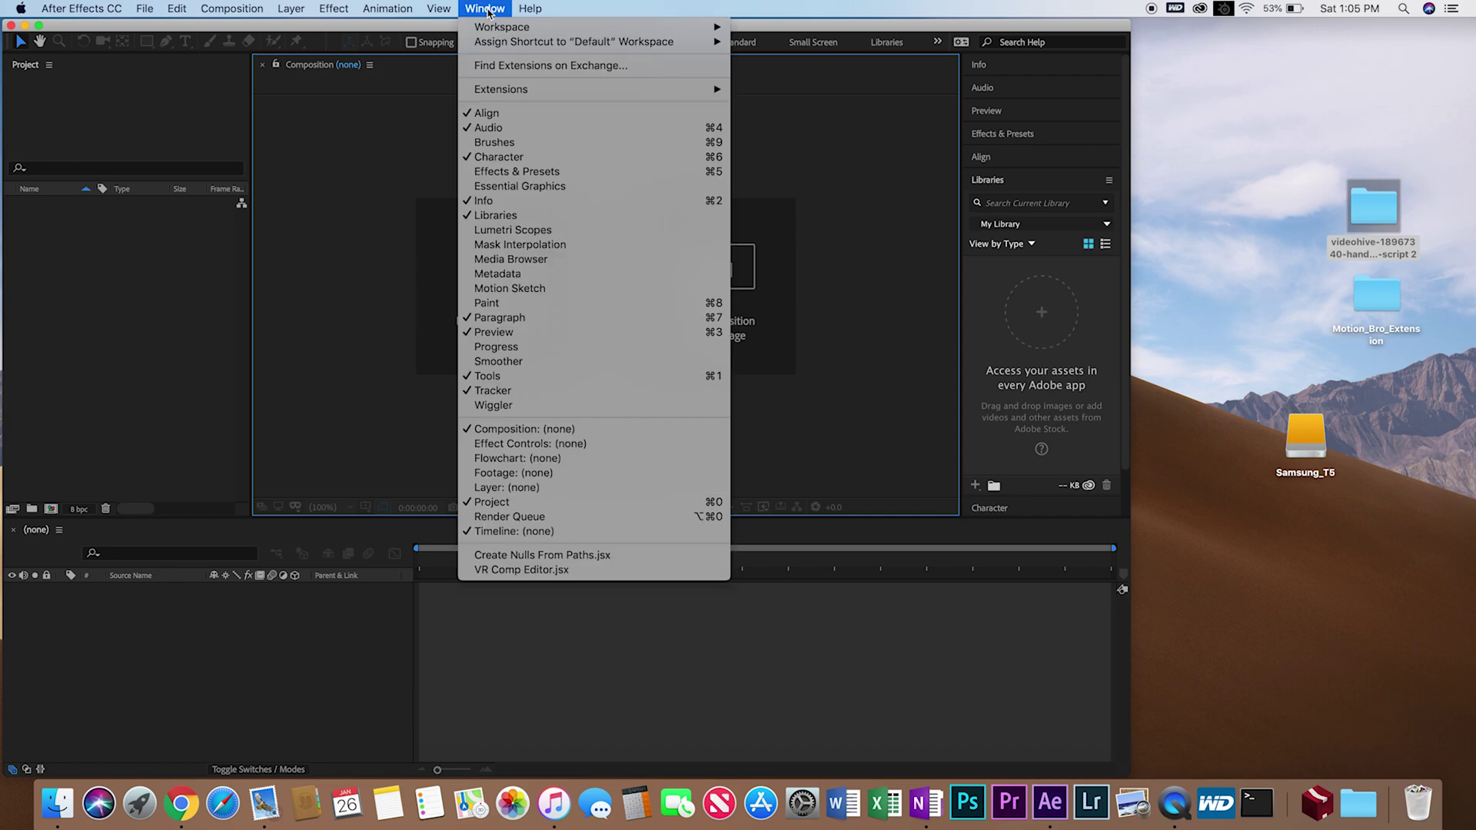
pyautogui.moveTo(513, 94)
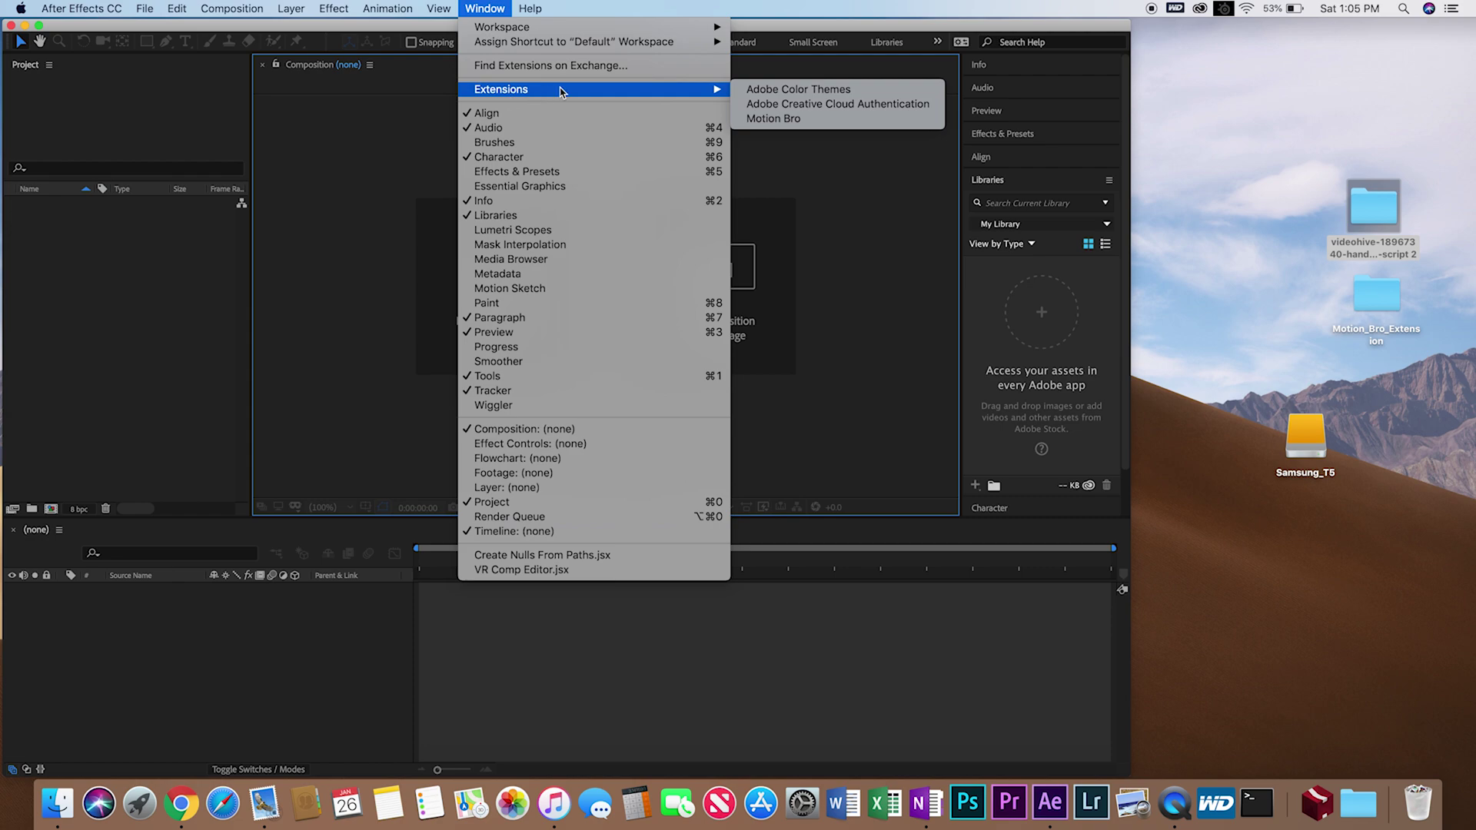
pyautogui.click(761, 119)
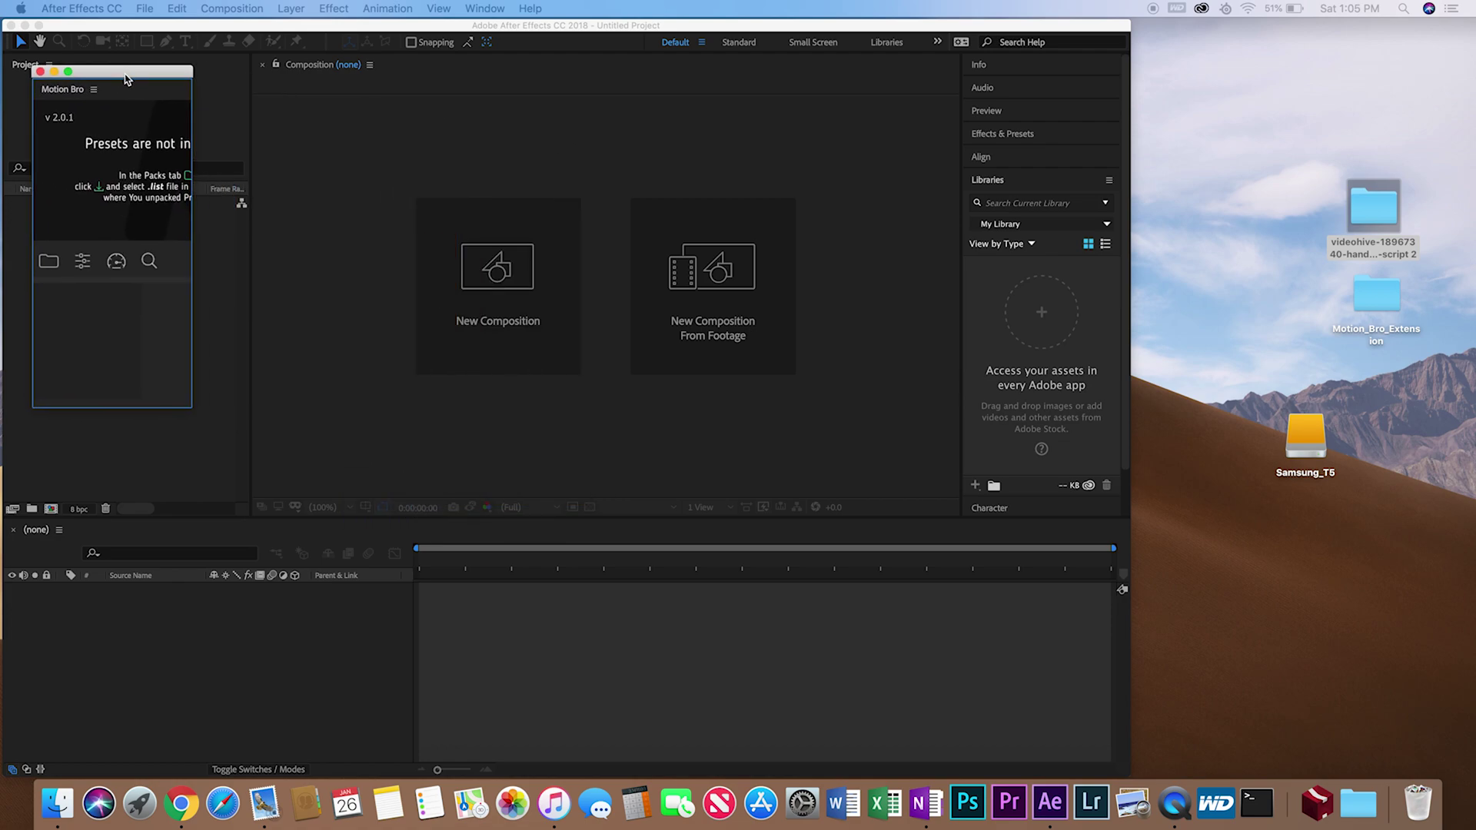
# - Enlarge the Motion Bro panel by dragging its corner and show the Packs list
pyautogui.moveTo(164, 393); pyautogui.dragTo(279, 435)
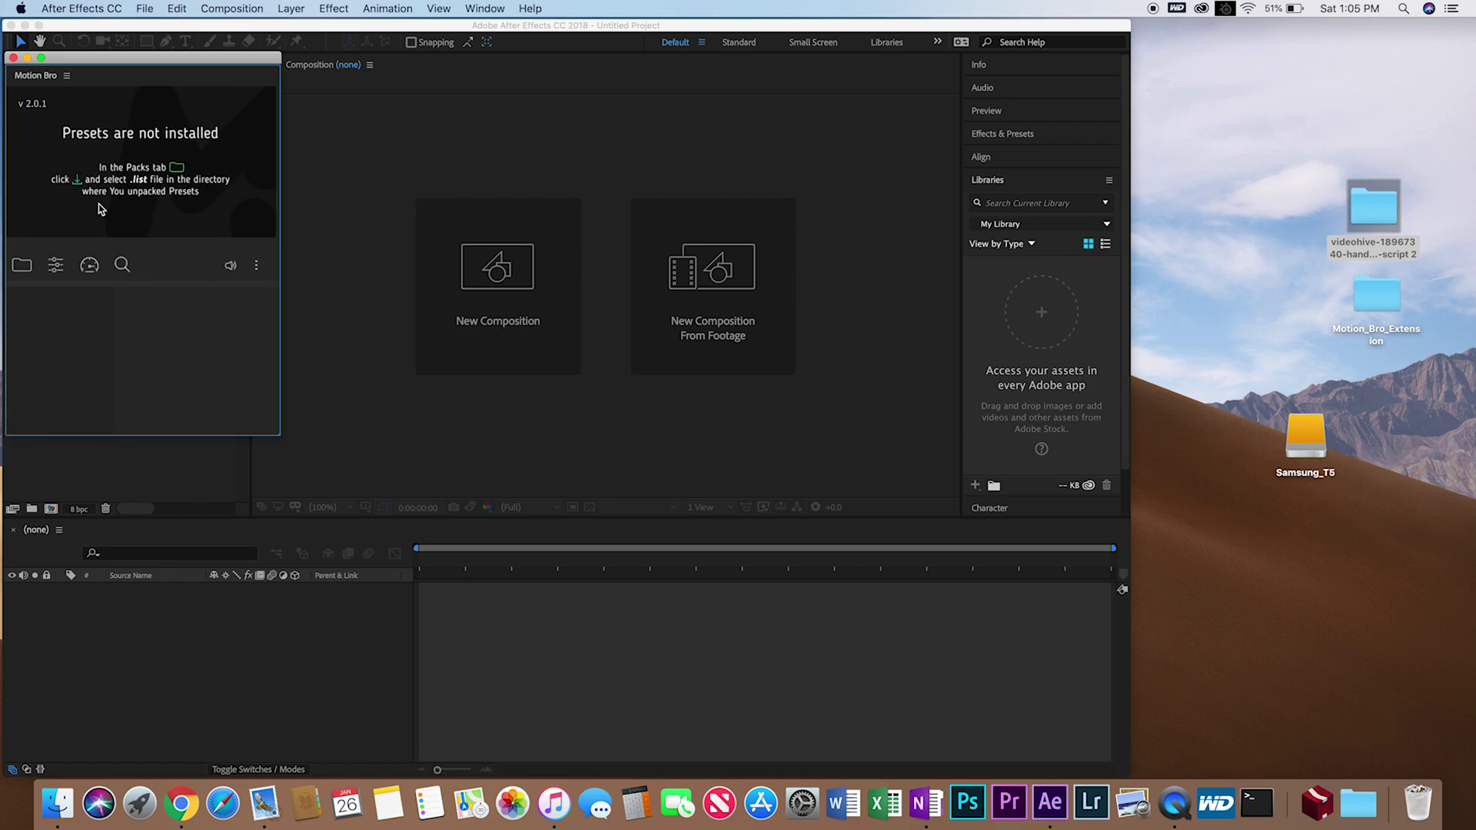
pyautogui.click(31, 265)
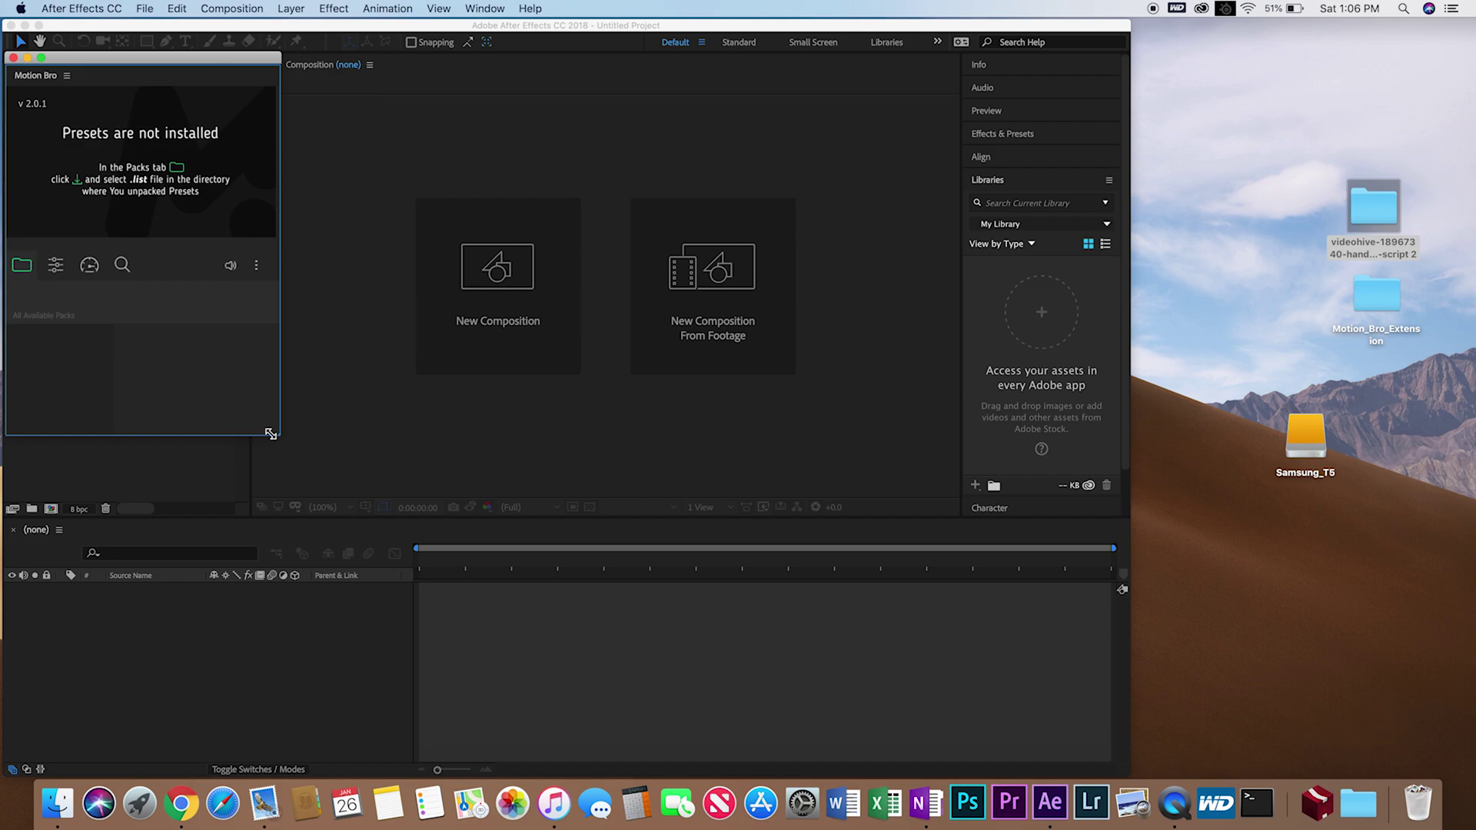
pyautogui.moveTo(271, 433); pyautogui.dragTo(452, 455)
# - Try loading the transition presets in Motion Bro and dismiss the scripts-permission alert
pyautogui.click(423, 351)
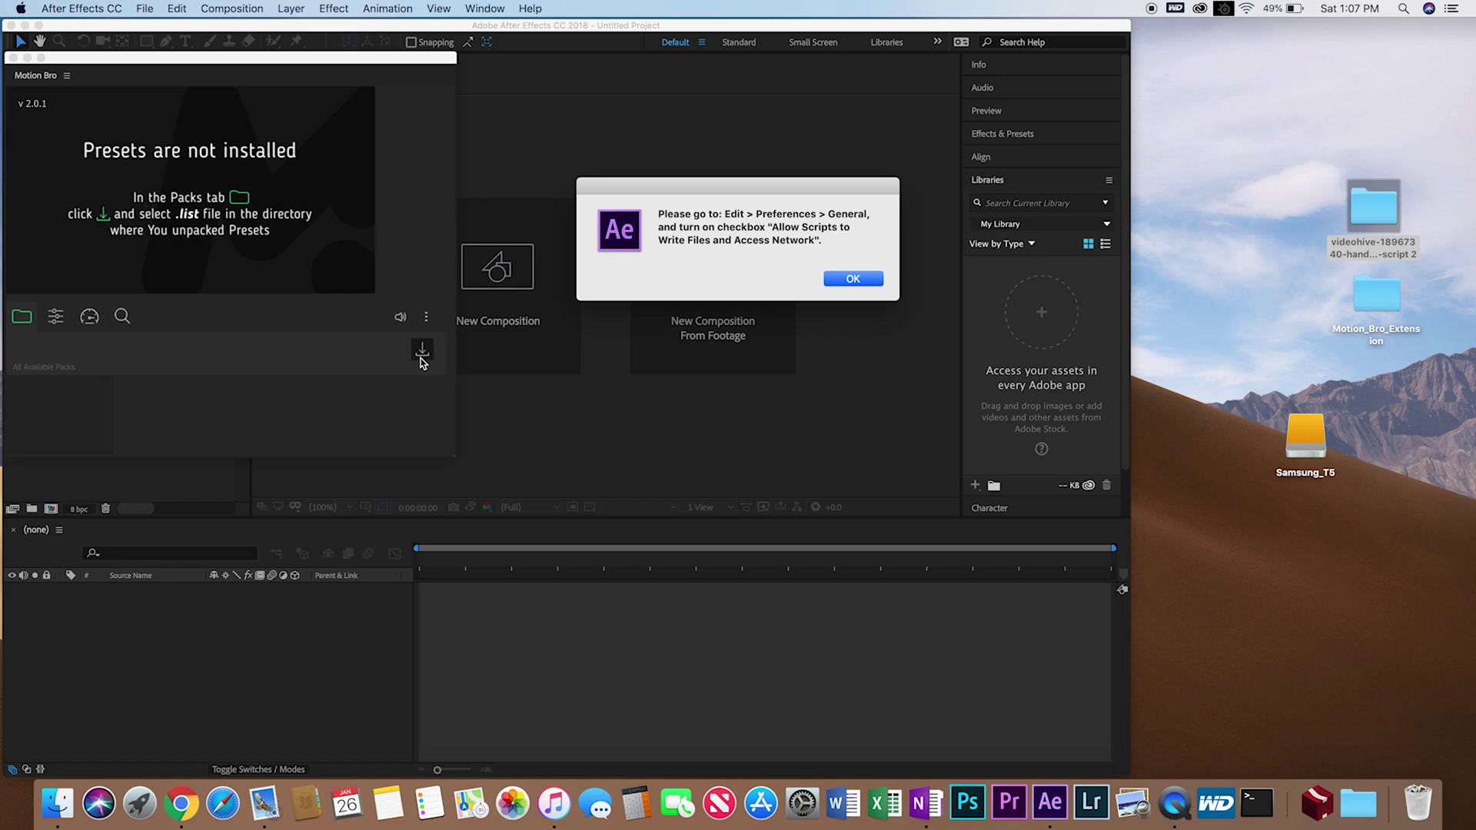
pyautogui.click(93, 10)
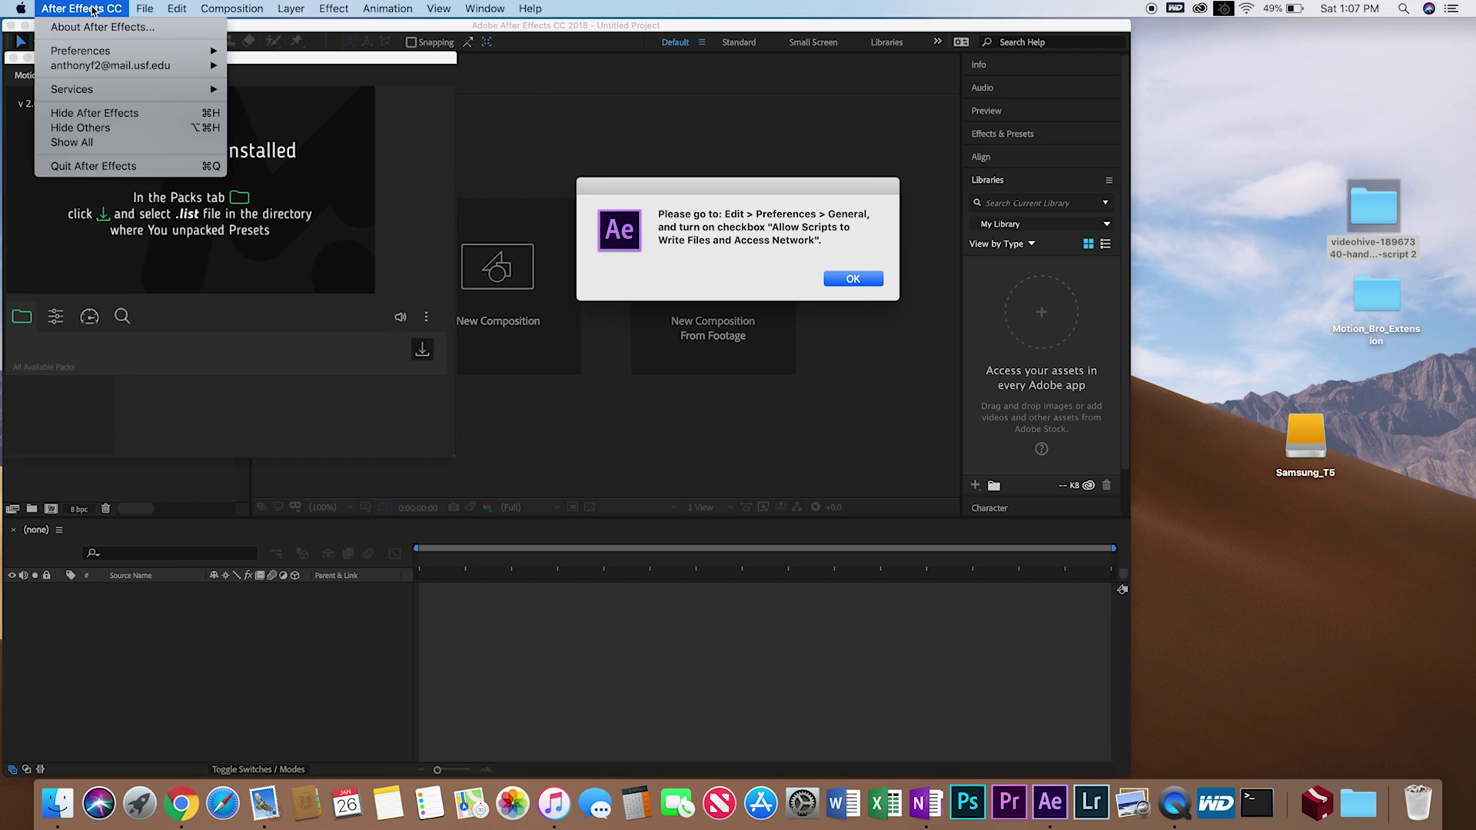
pyautogui.moveTo(97, 53)
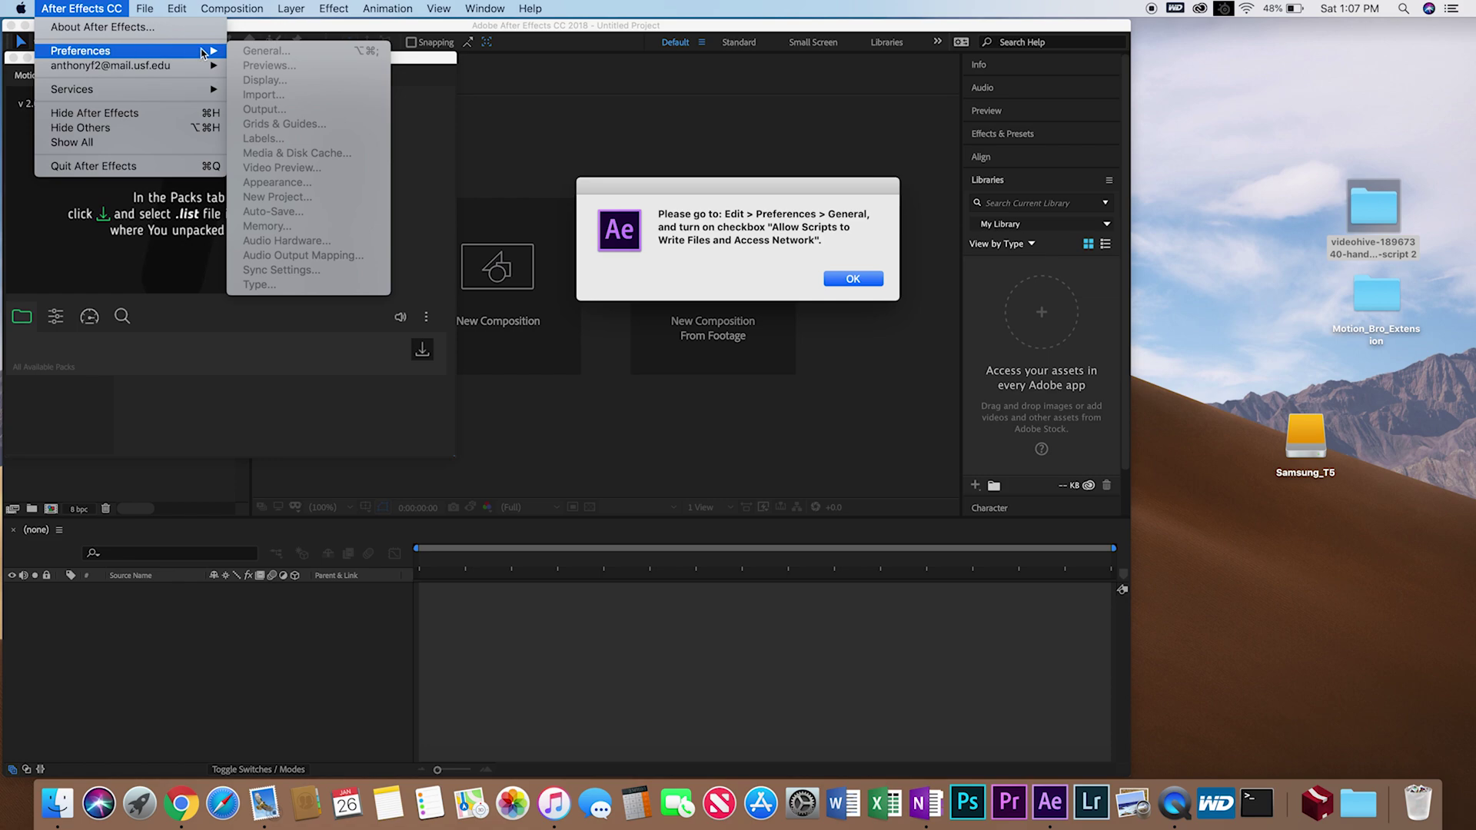
pyautogui.click(735, 266)
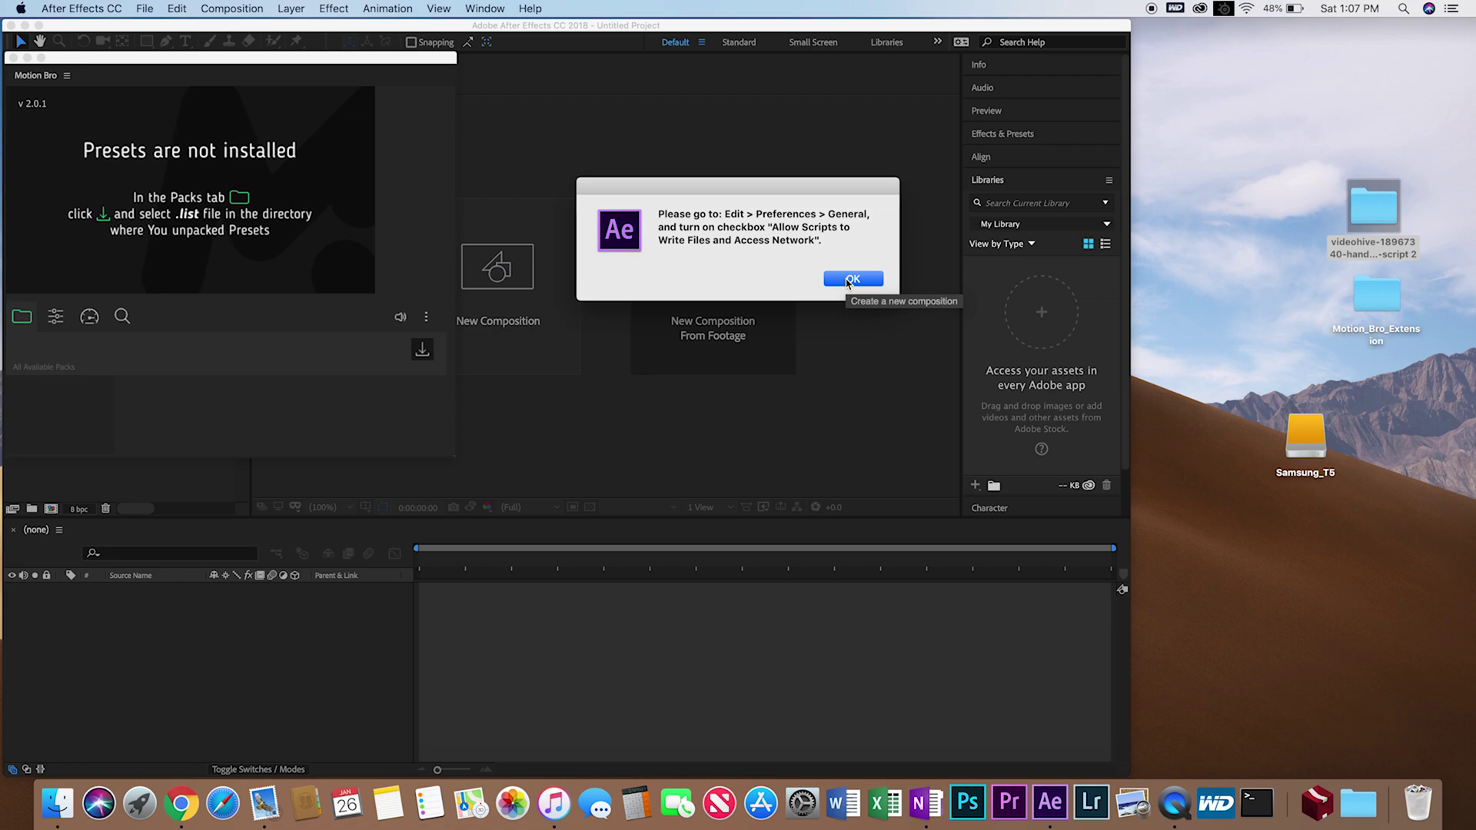
# - Enable 'Allow Scripts to Write Files and Access Network' in General preferences and save
pyautogui.click(851, 279)
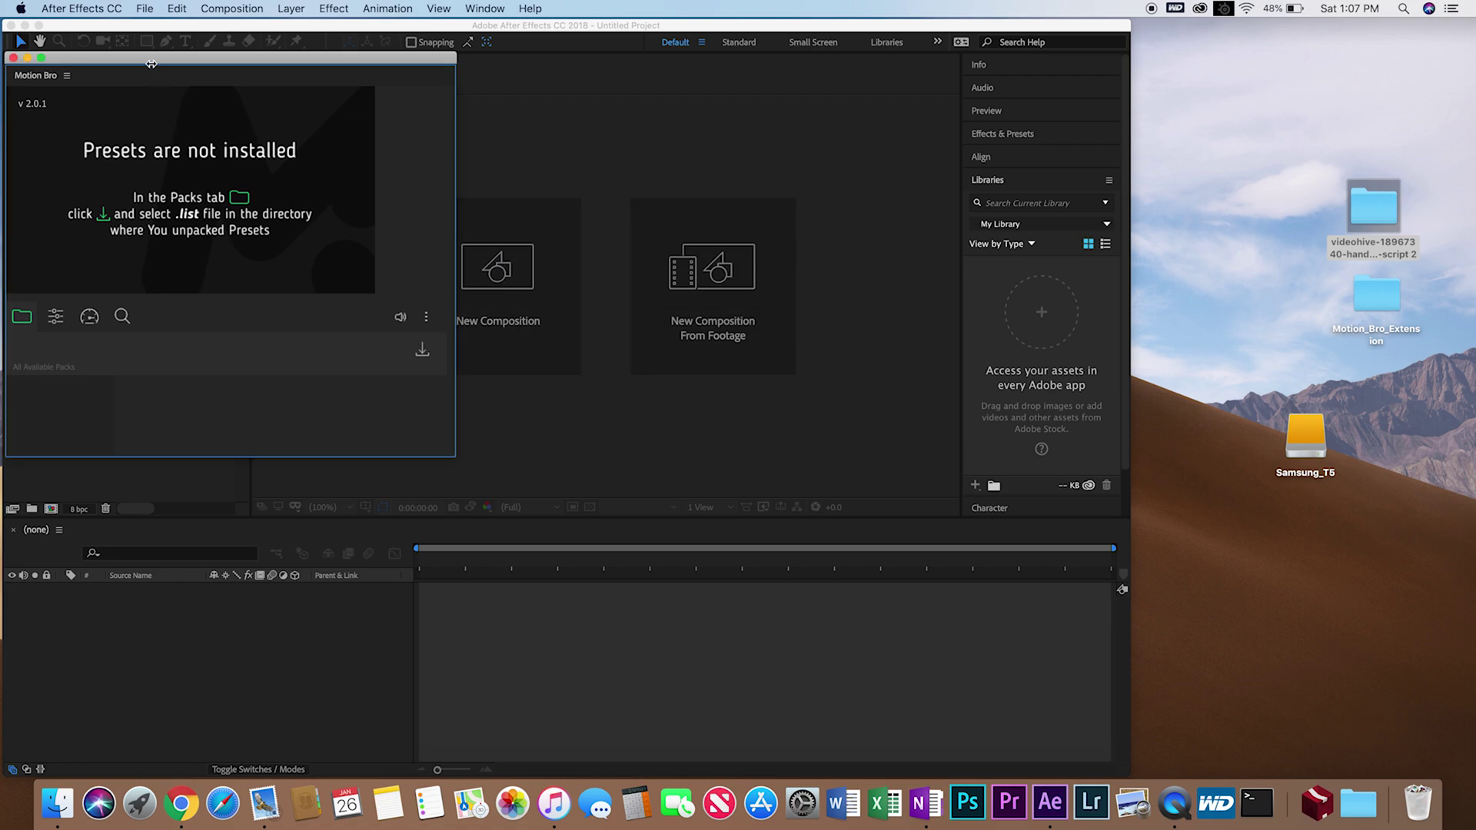
pyautogui.click(69, 9)
pyautogui.moveTo(83, 47)
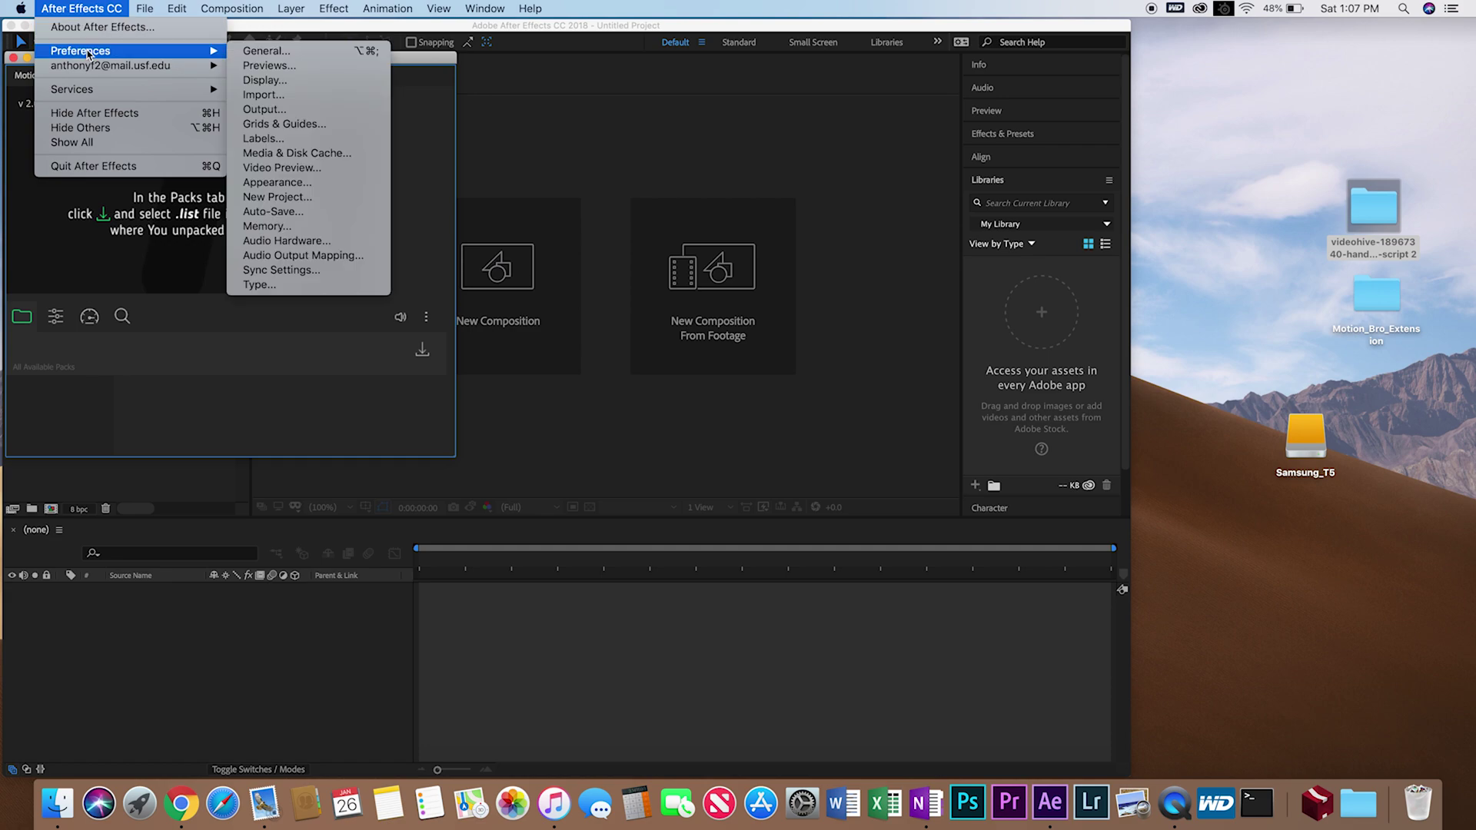
pyautogui.click(278, 53)
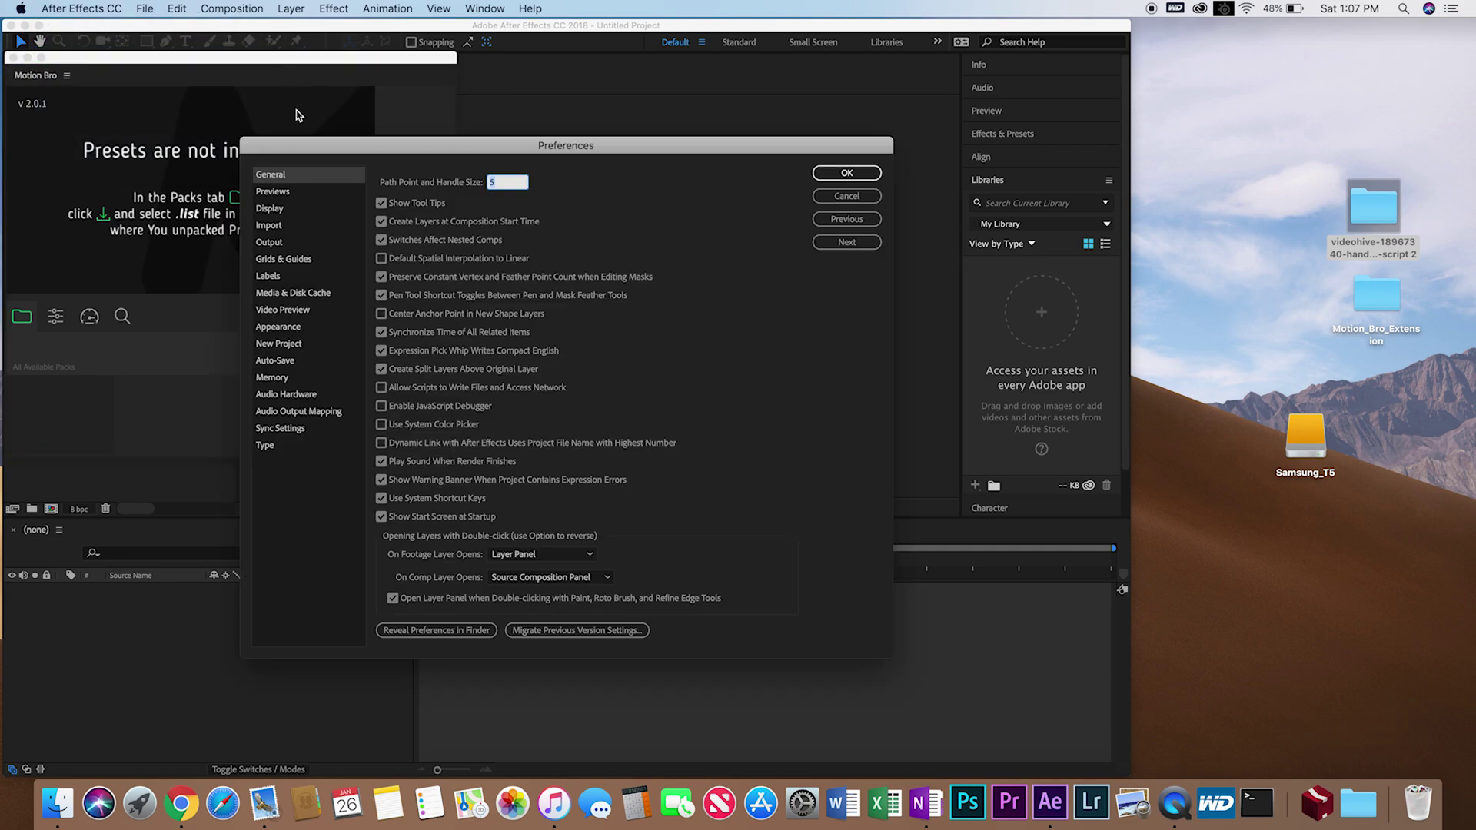
pyautogui.click(381, 388)
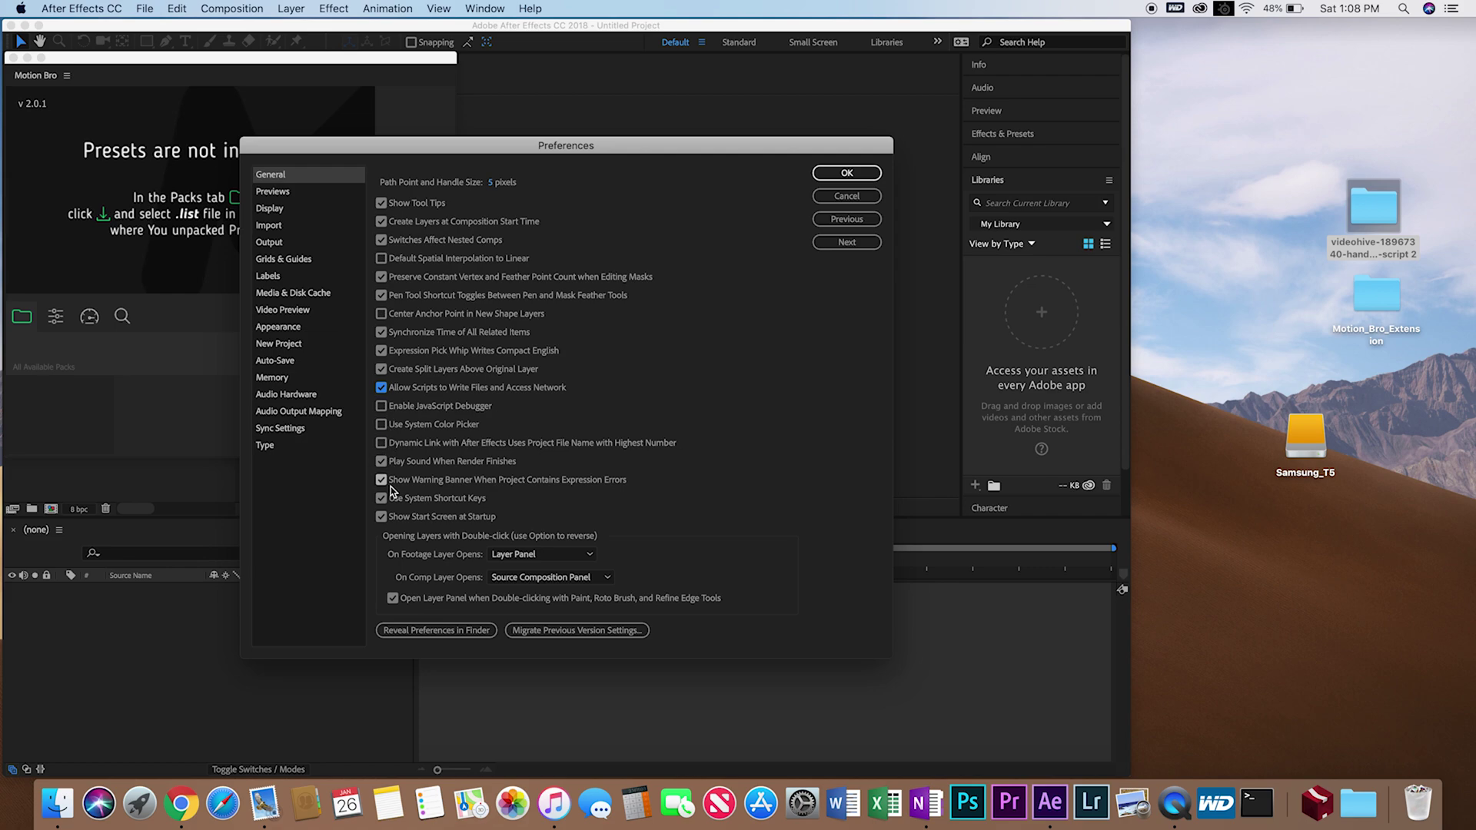
pyautogui.click(844, 174)
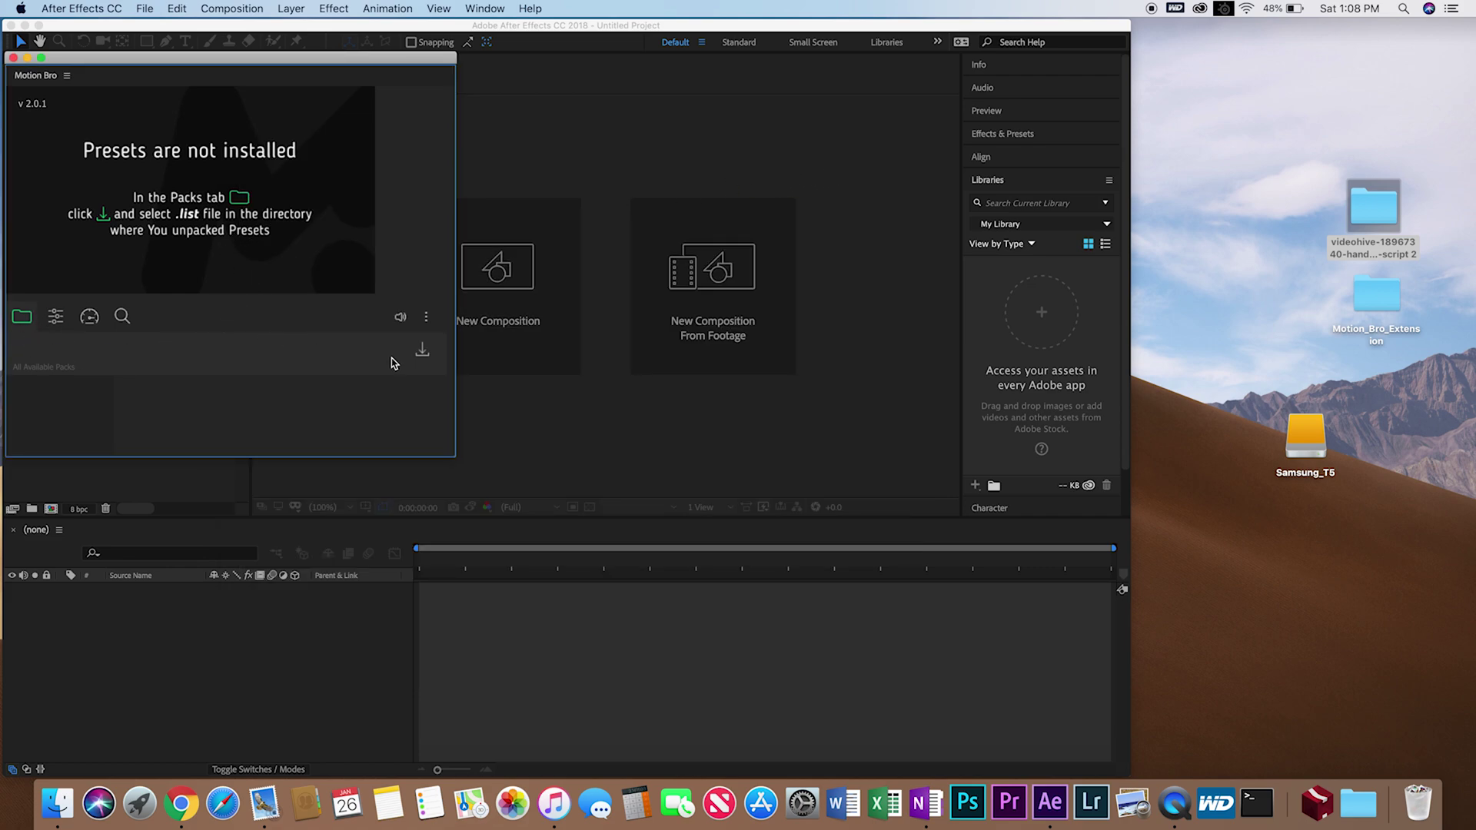
# - Pick HST.list from Desktop > Motion_Bro_Extension > transitions pack > Extension > PRESETS
pyautogui.click(422, 353)
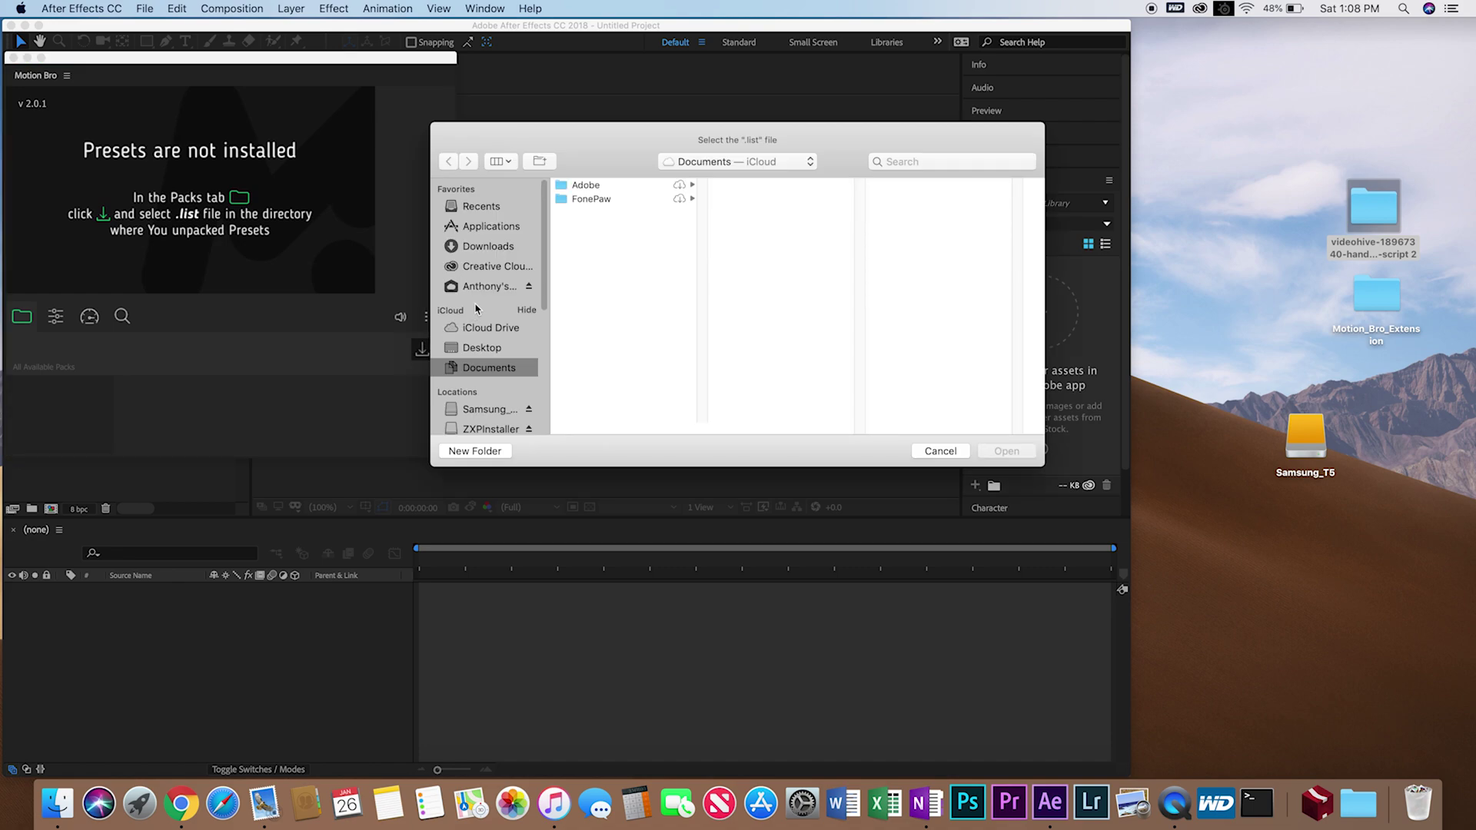
pyautogui.click(489, 247)
pyautogui.click(482, 352)
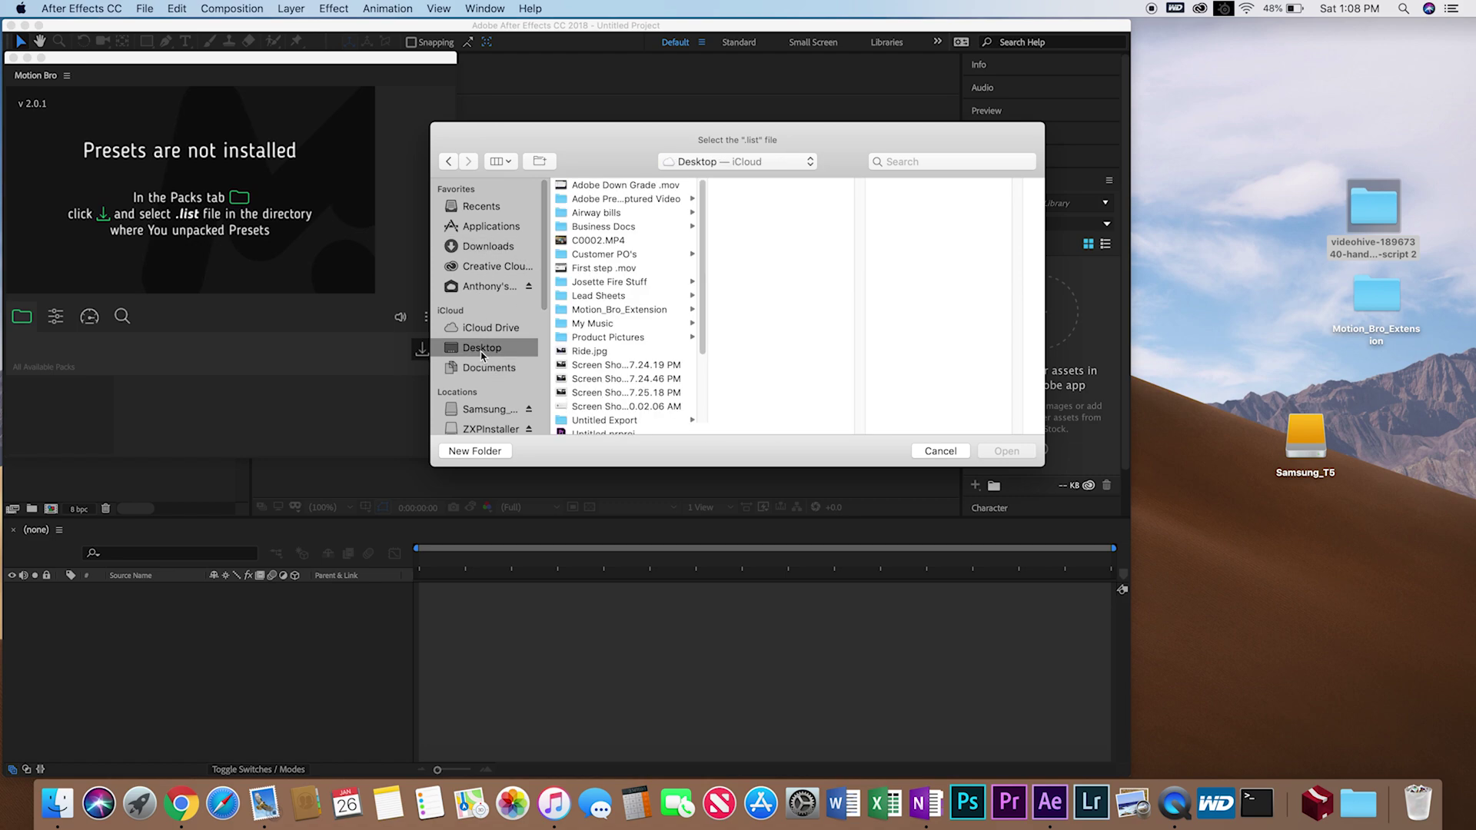
pyautogui.click(612, 310)
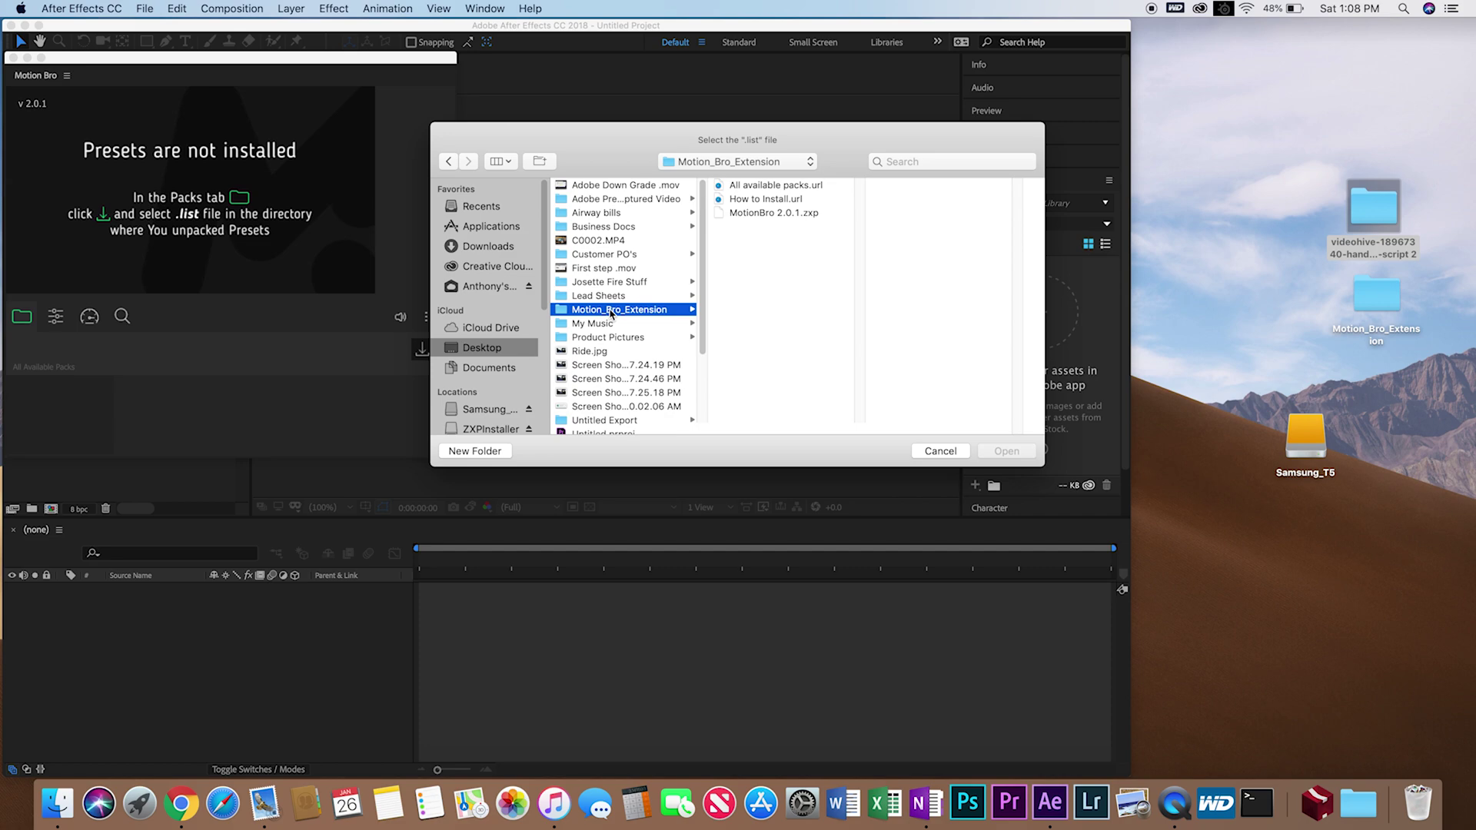
pyautogui.scroll(-5, 612, 313)
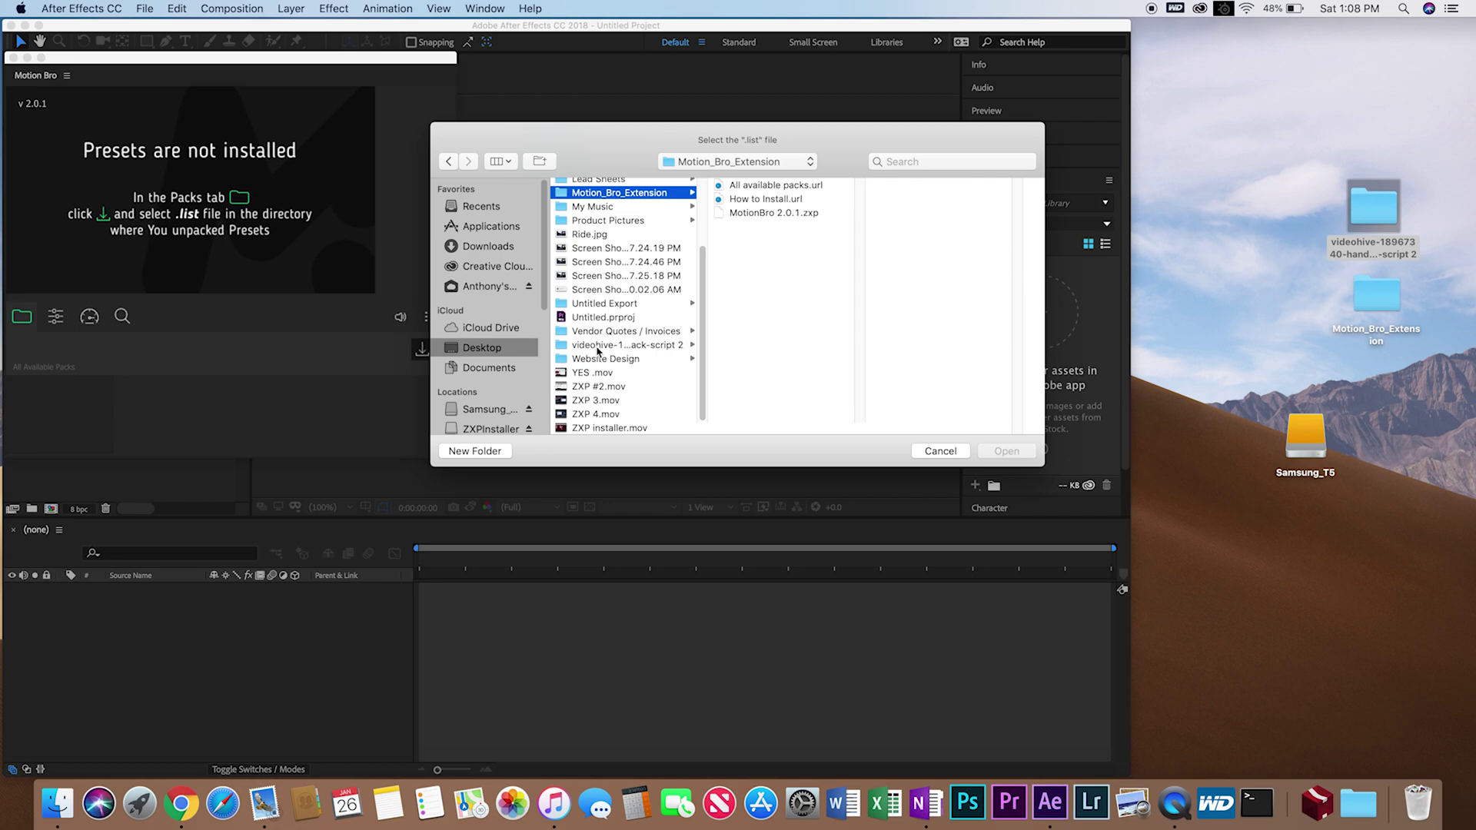
pyautogui.click(604, 347)
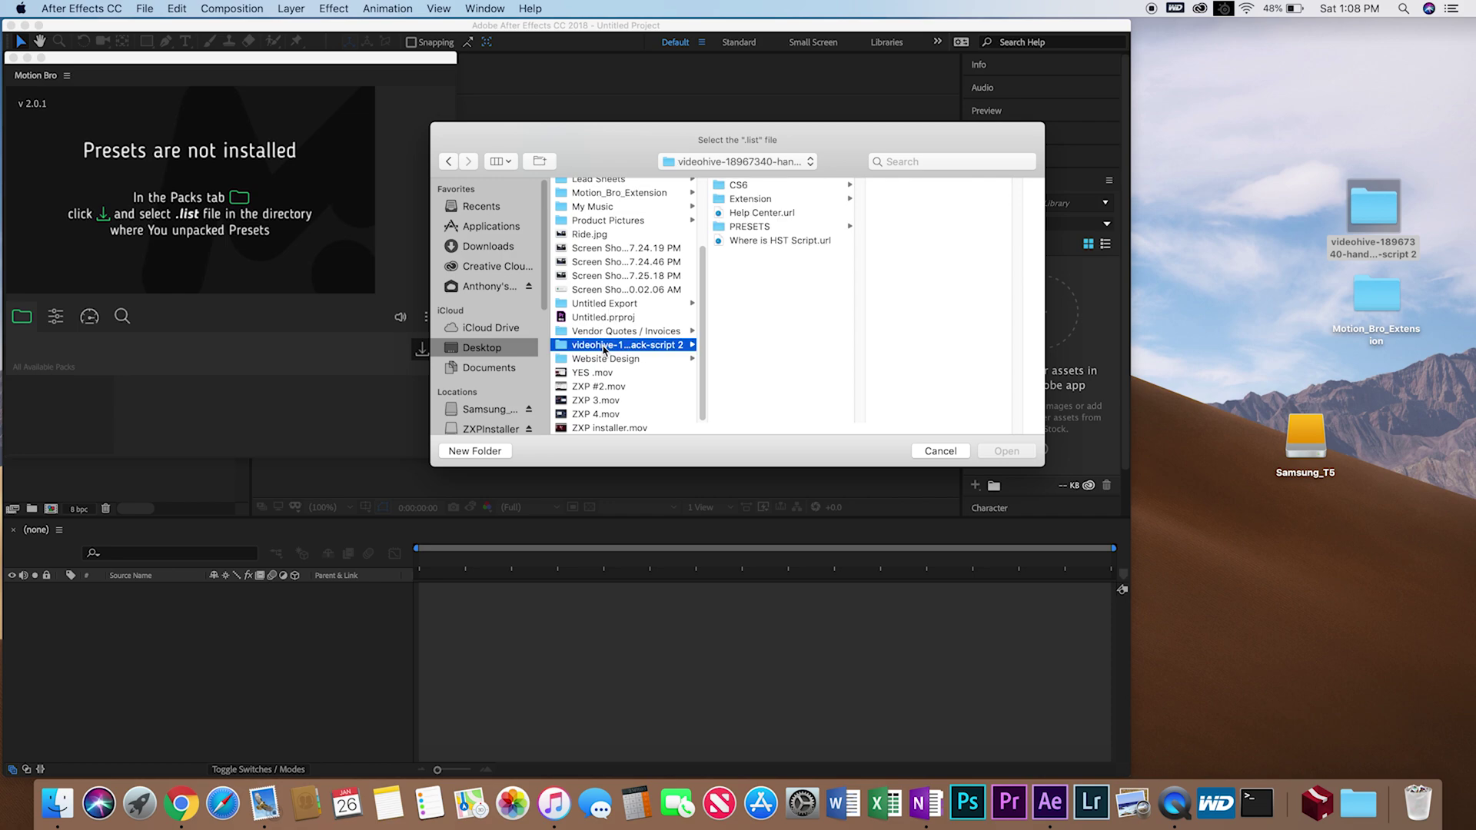
pyautogui.click(748, 201)
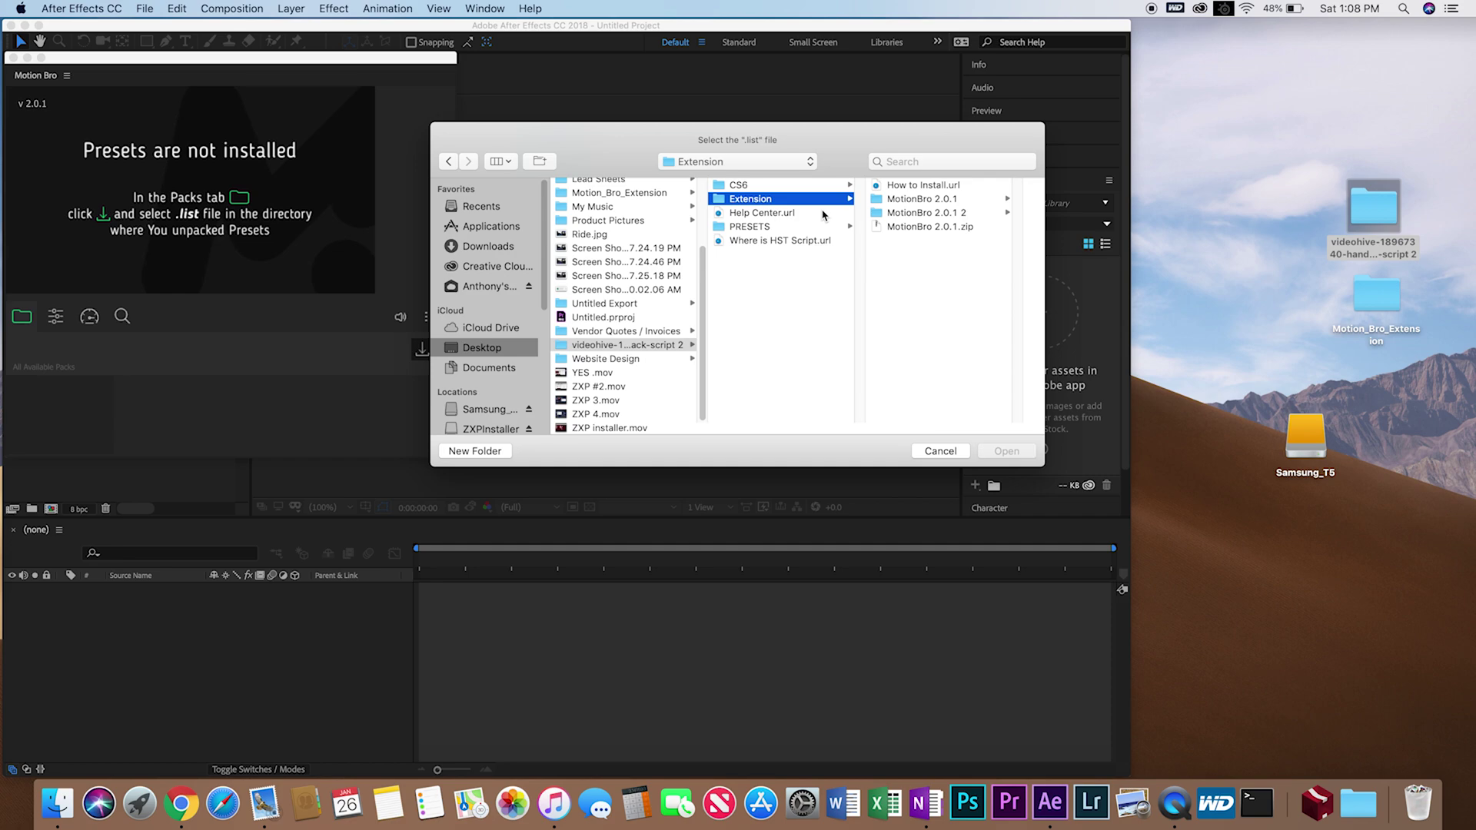
pyautogui.click(754, 227)
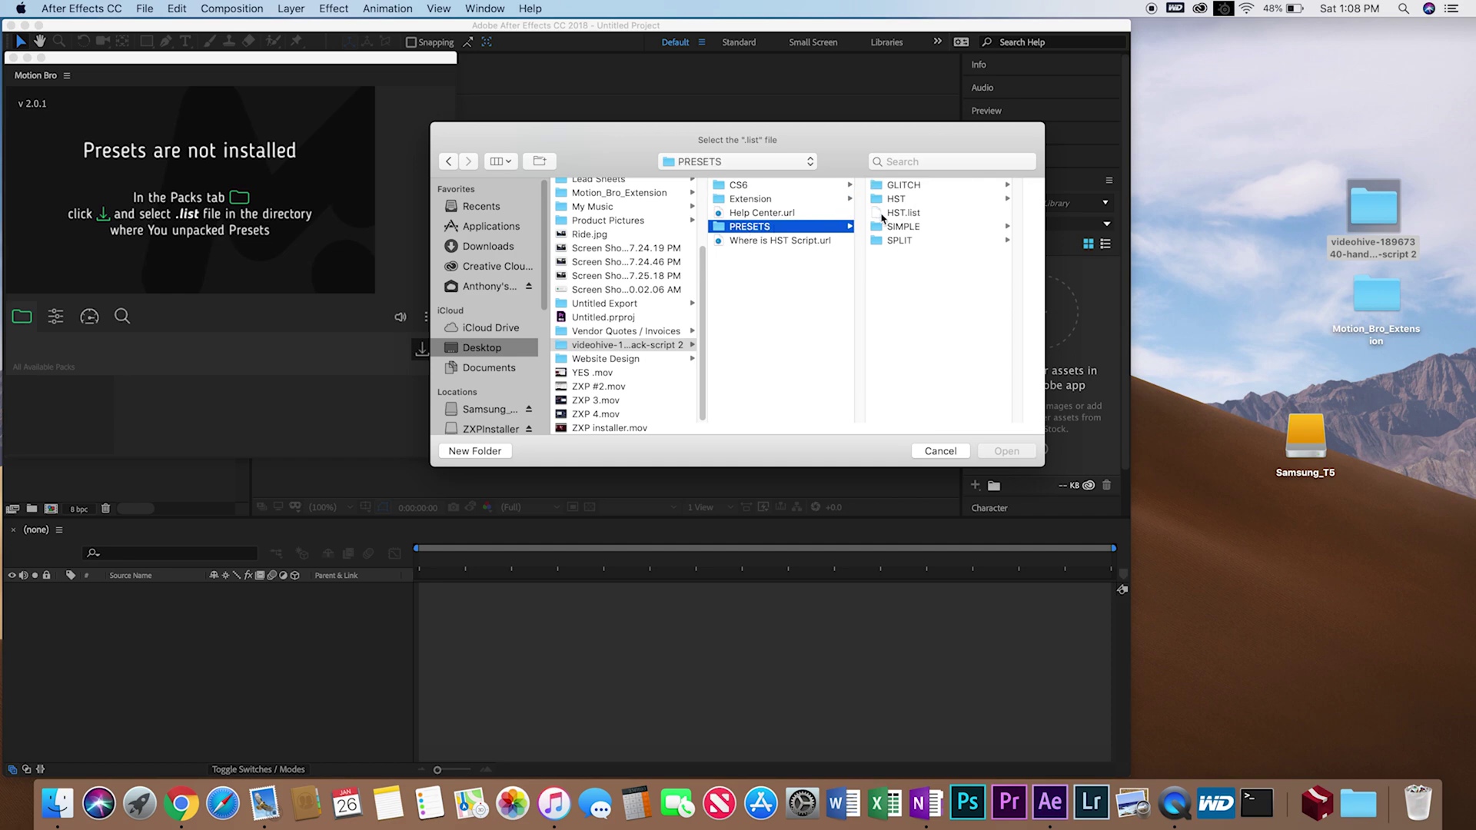
pyautogui.click(907, 216)
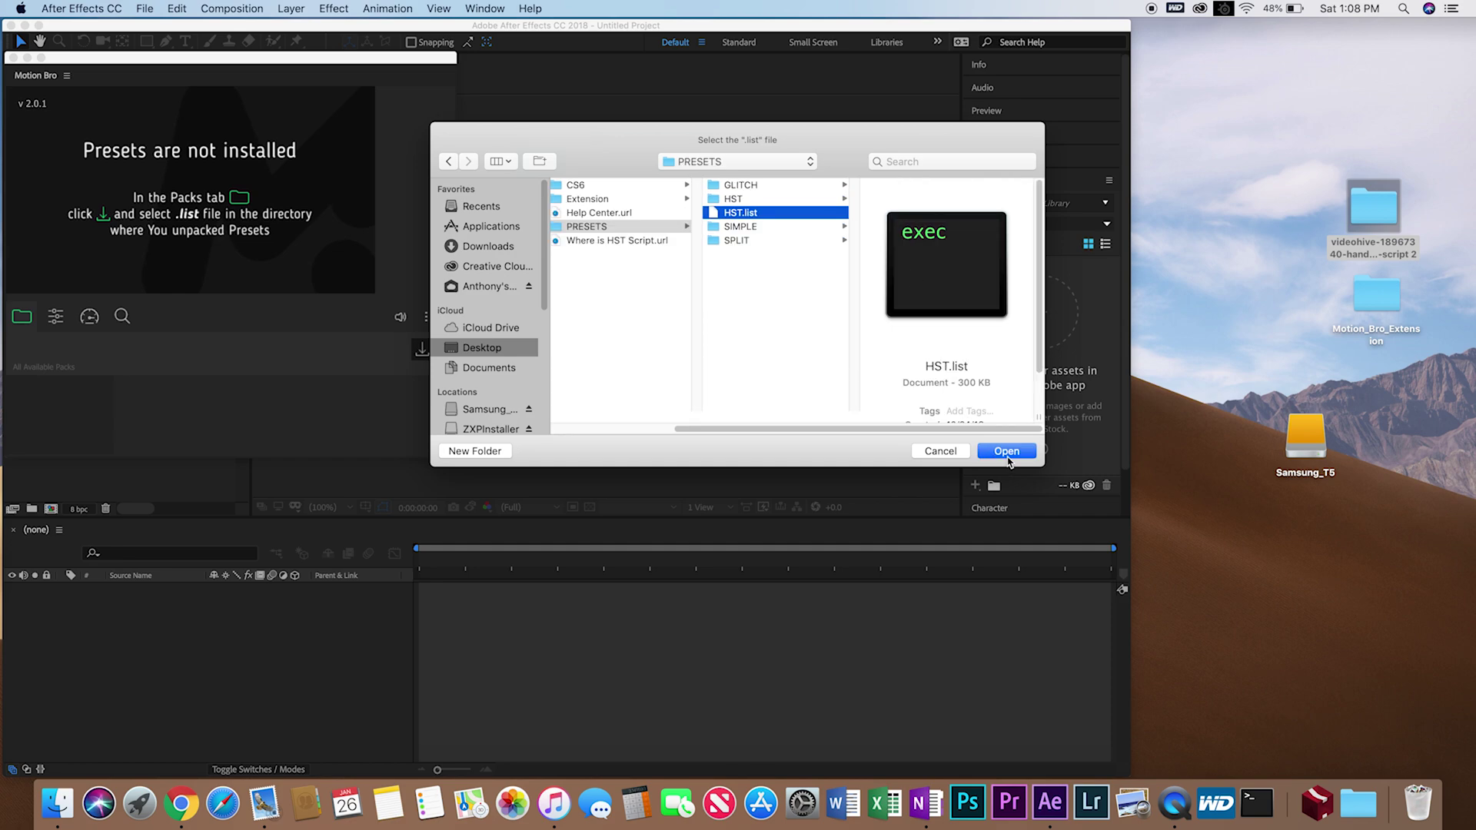
# - Load the HST.list presets and open the VideoHive page to get the purchase code
pyautogui.click(1007, 451)
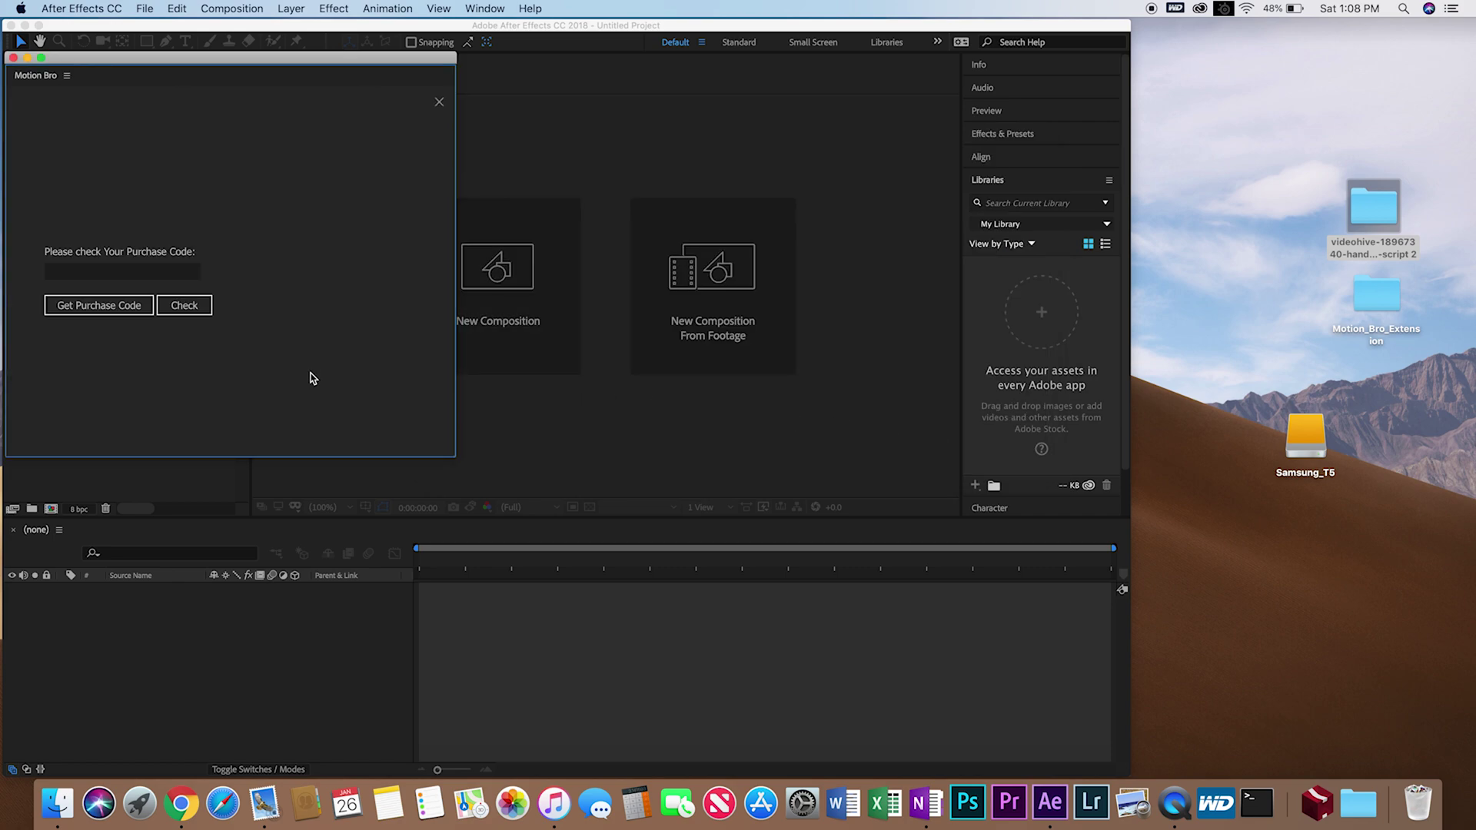
pyautogui.click(80, 307)
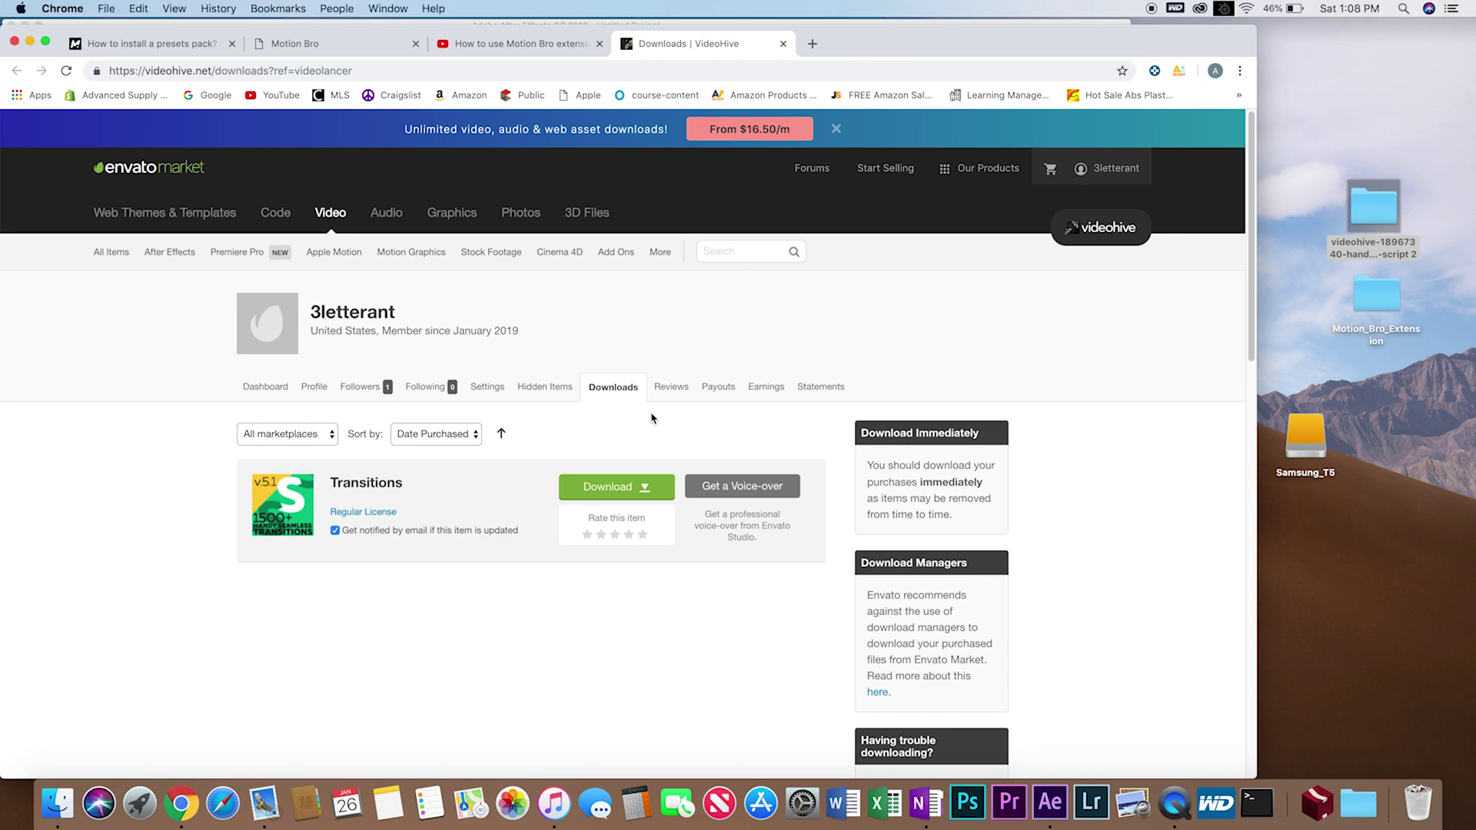
# - Download the Transitions 'License certificate & purchase code (text)' file from VideoHive
pyautogui.click(647, 491)
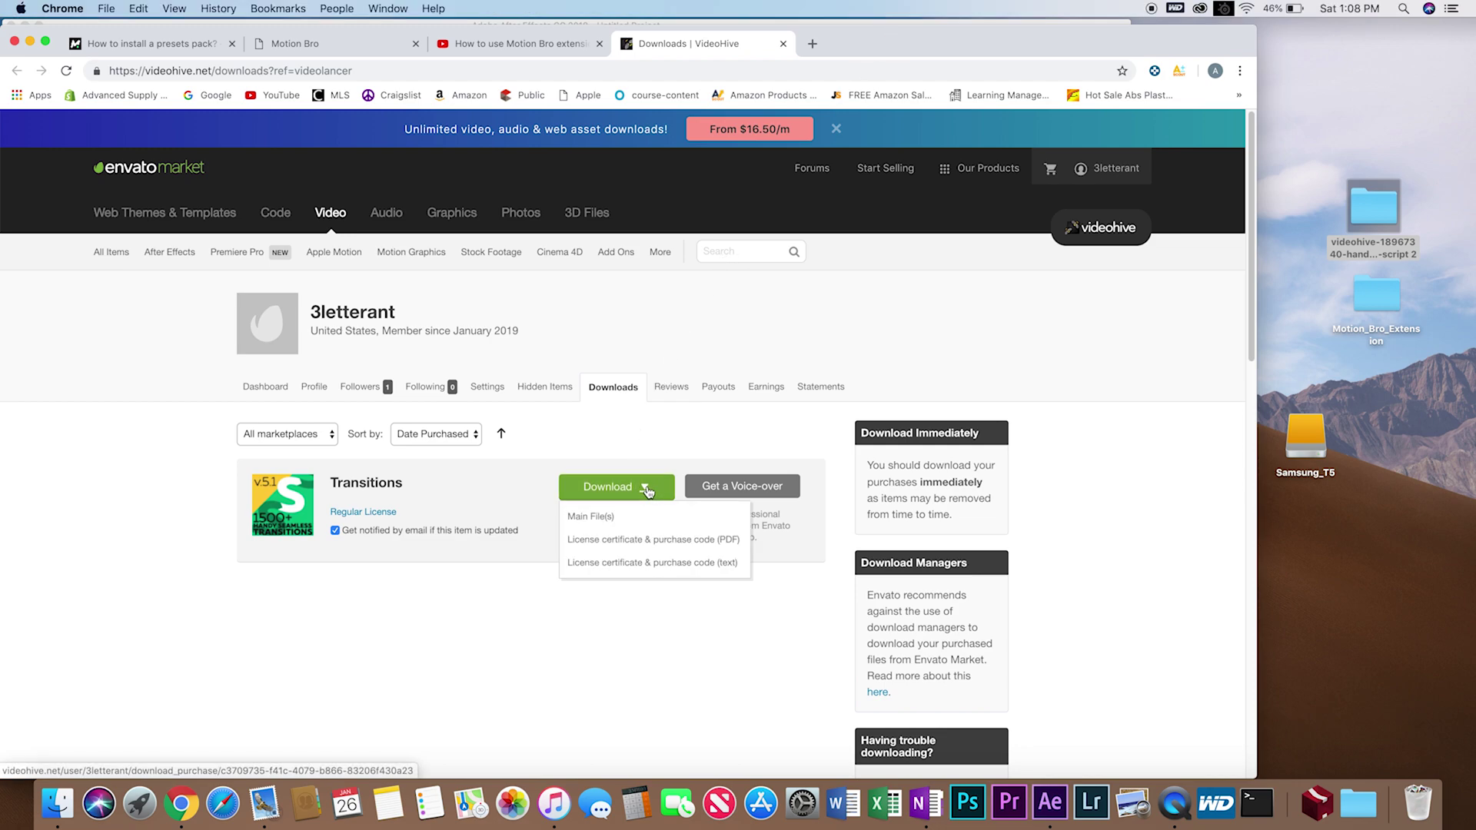
pyautogui.click(646, 569)
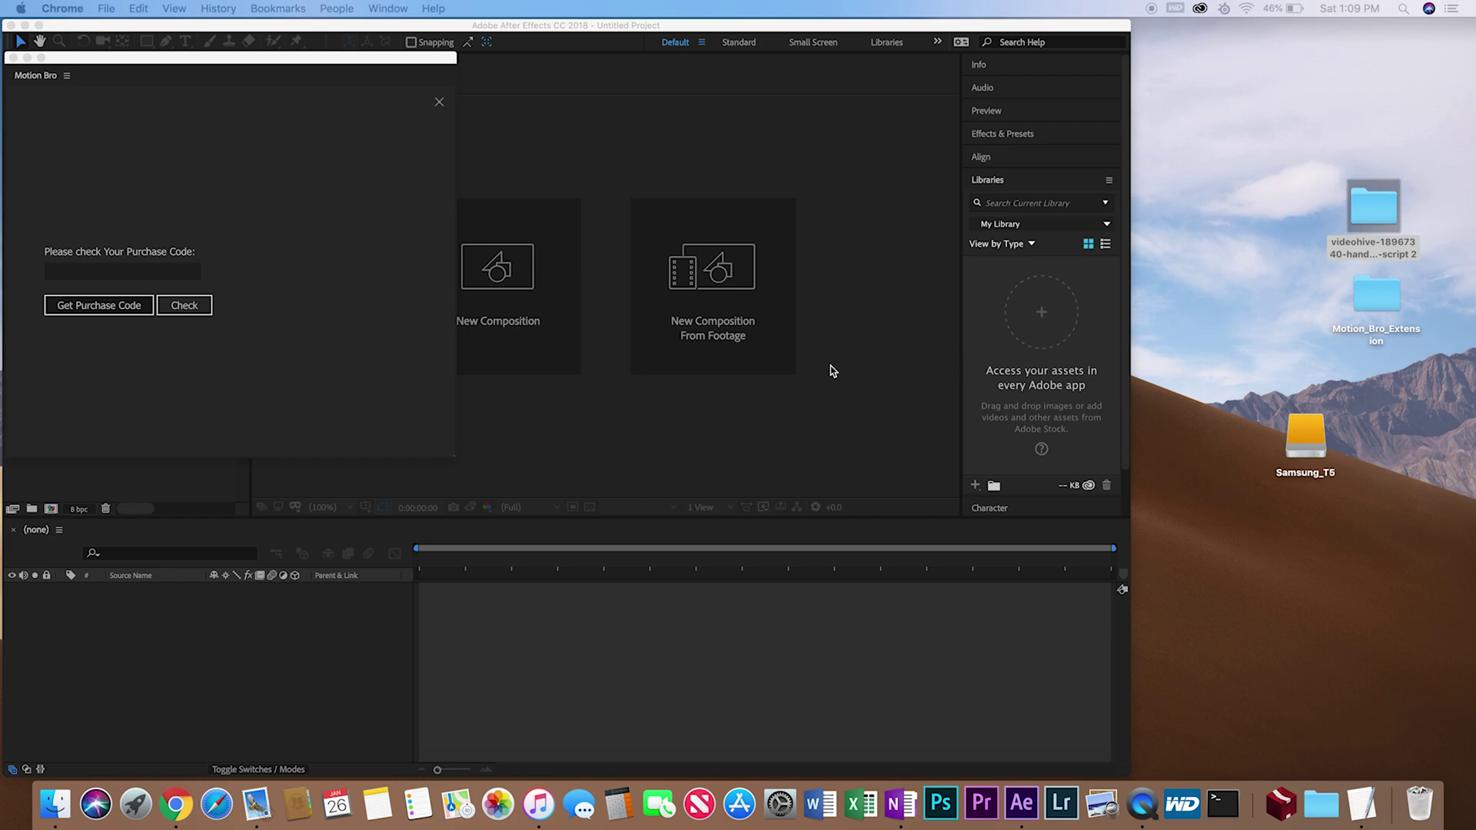
# - Close the purchase code prompt and dock Motion Bro at the upper left, showing the HST, GLITCH, SIMPLE and SPLIT packs
pyautogui.click(257, 61)
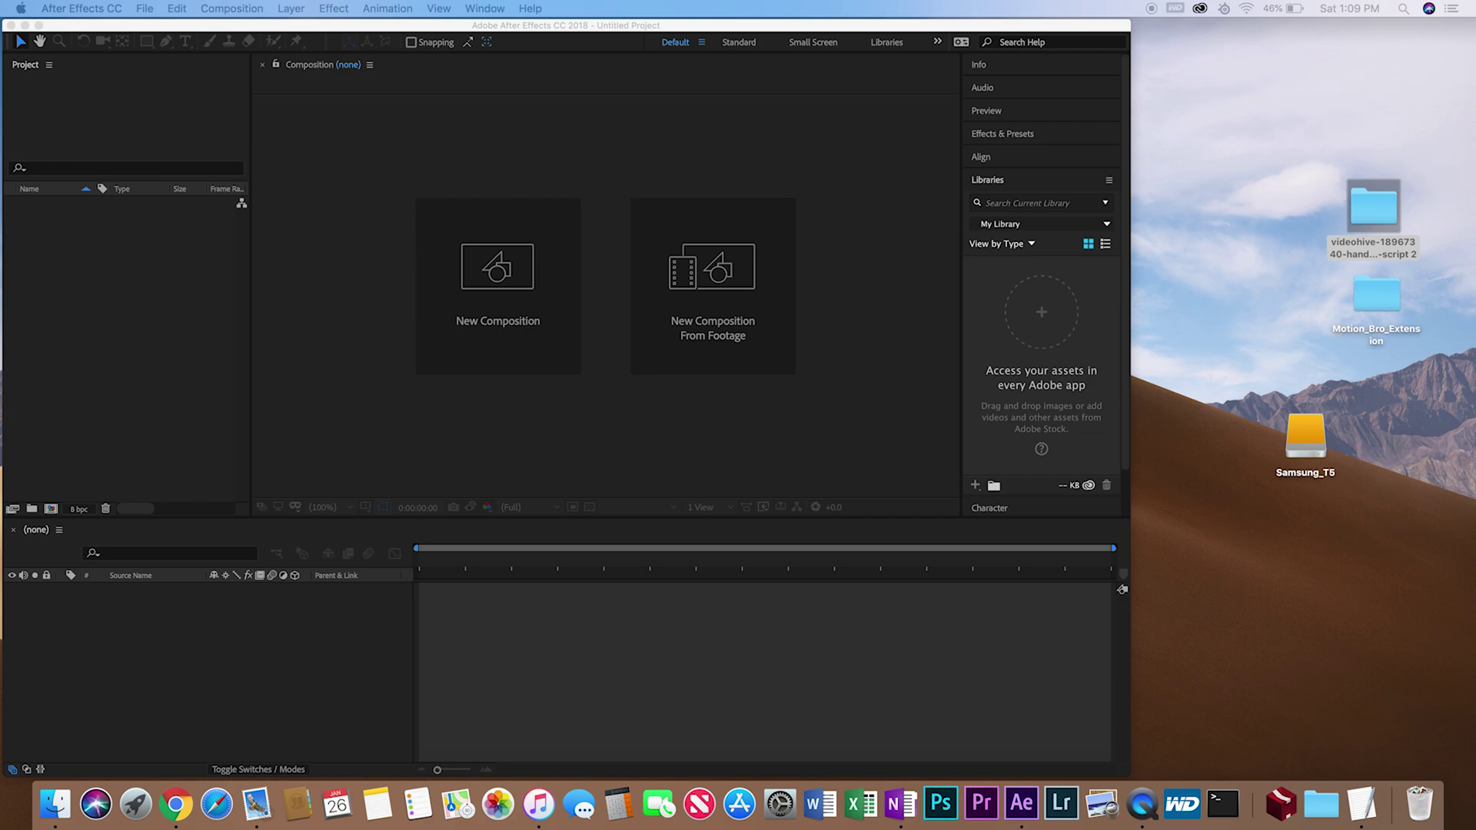
pyautogui.moveTo(141, 109); pyautogui.dragTo(135, 47)
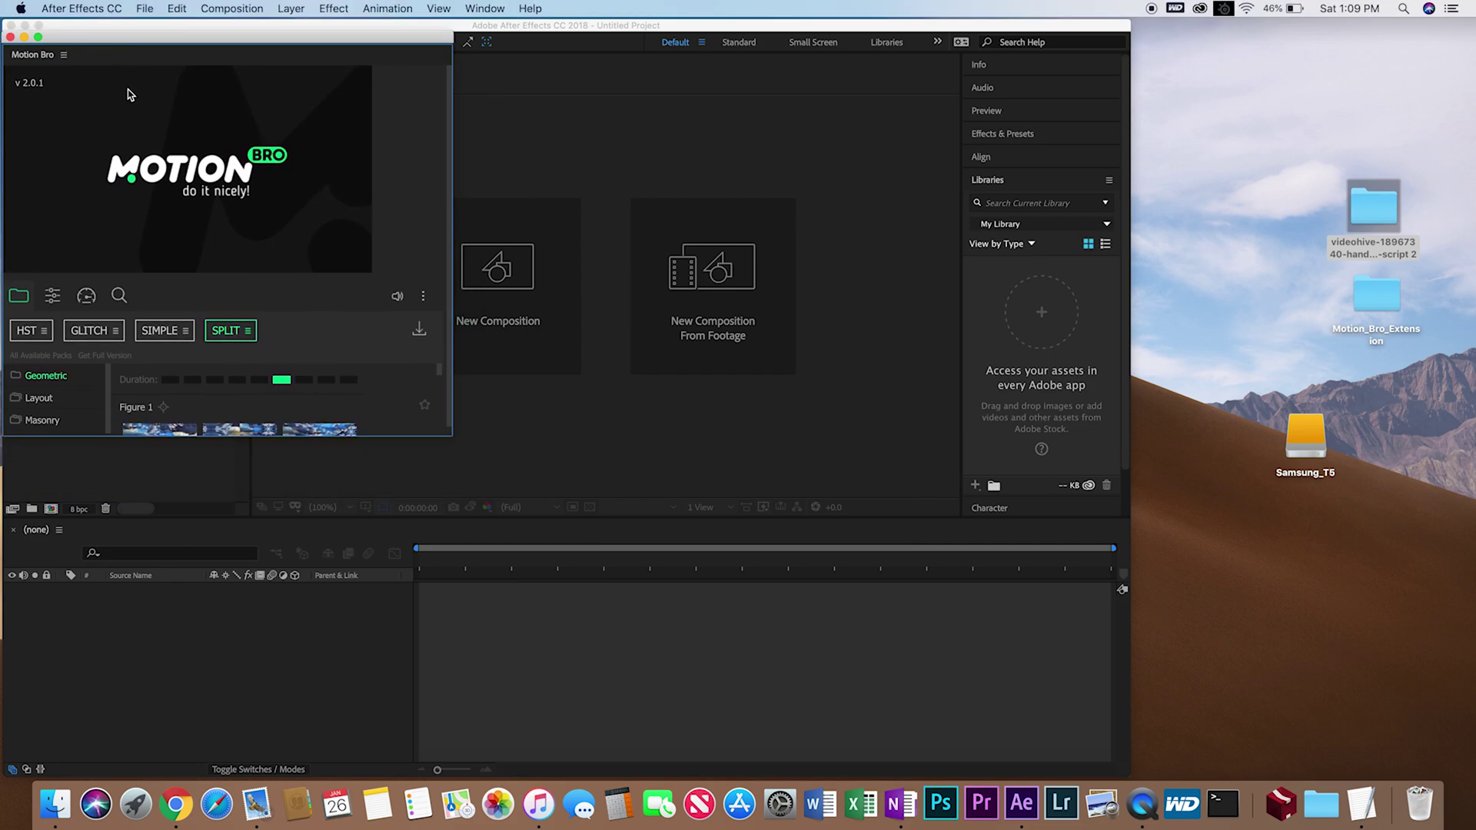
pyautogui.scroll(-1, 175, 317)
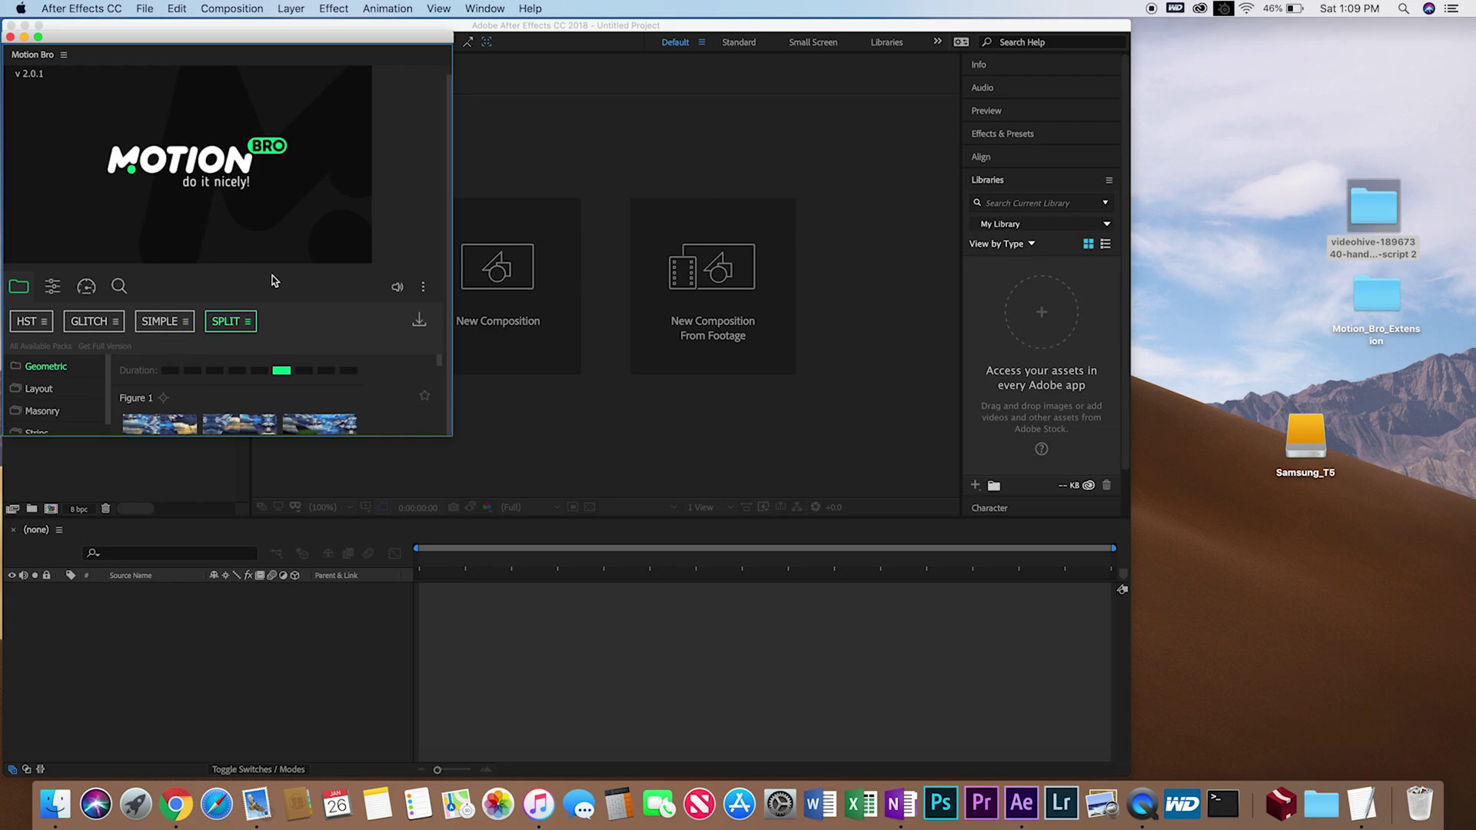
pyautogui.scroll(1, 167, 329)
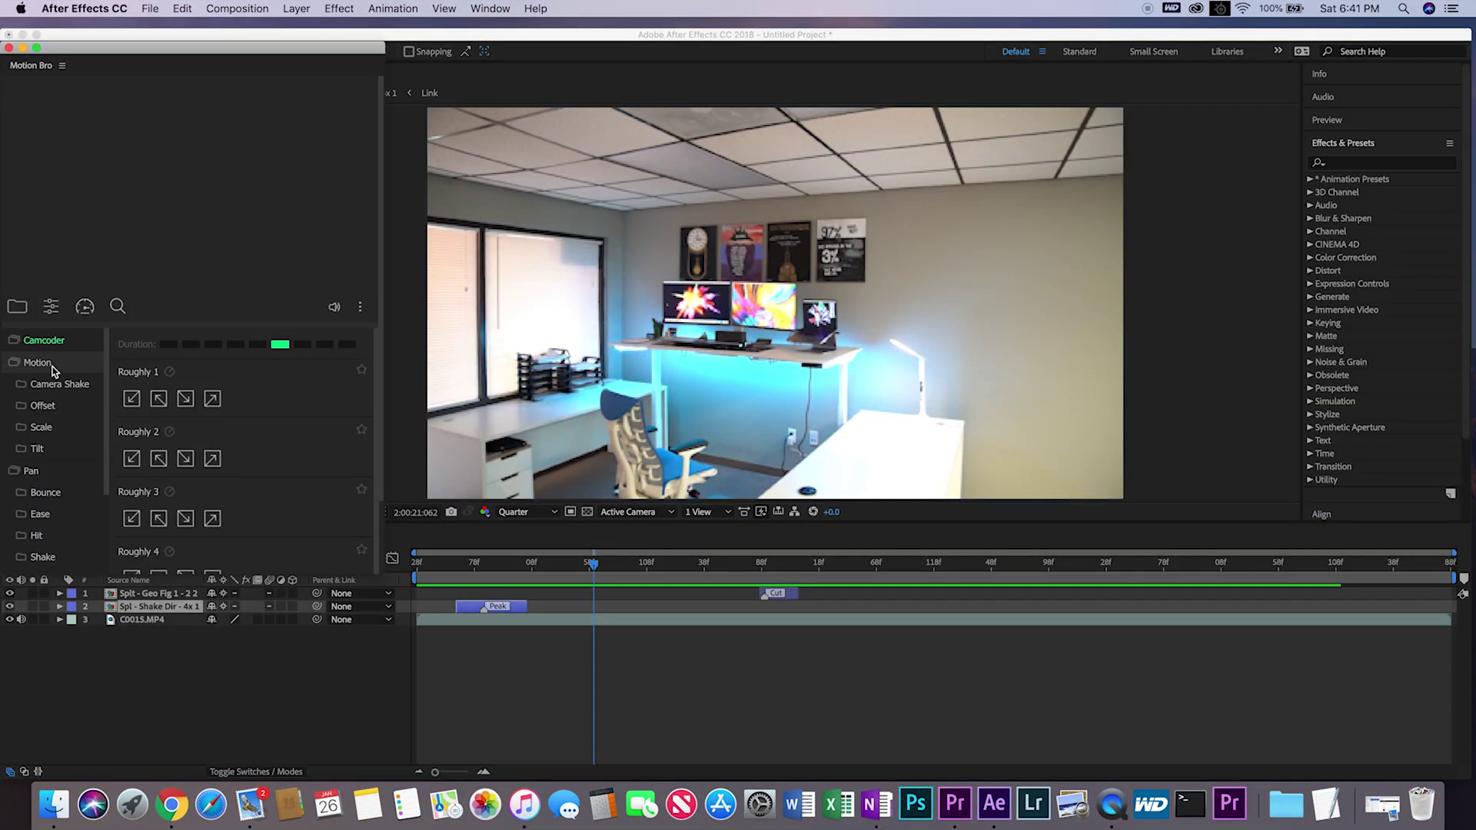
# - Browse the Motion, Pan and Perspective transition categories in Motion Bro
pyautogui.click(39, 362)
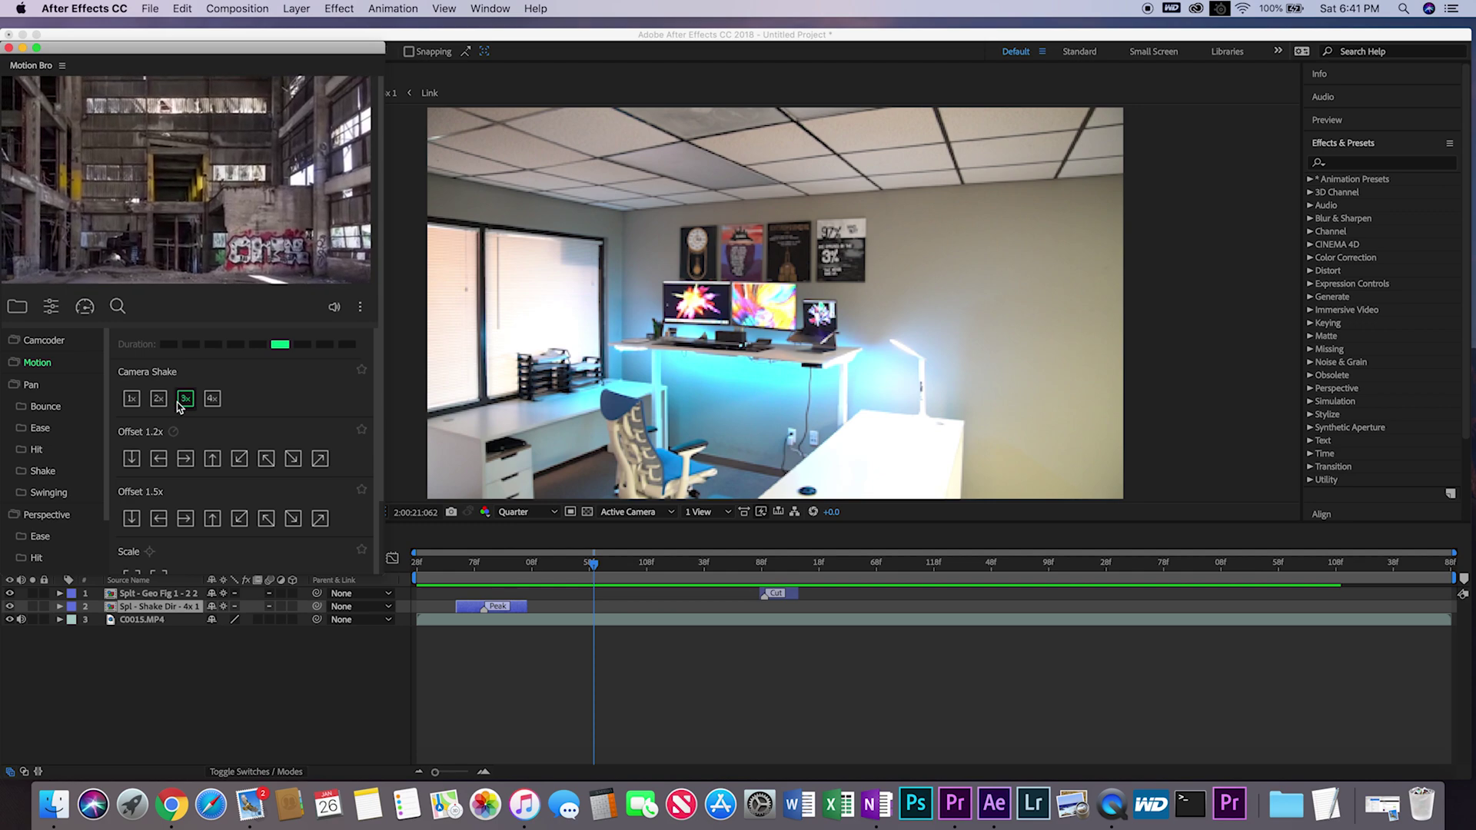
pyautogui.click(32, 386)
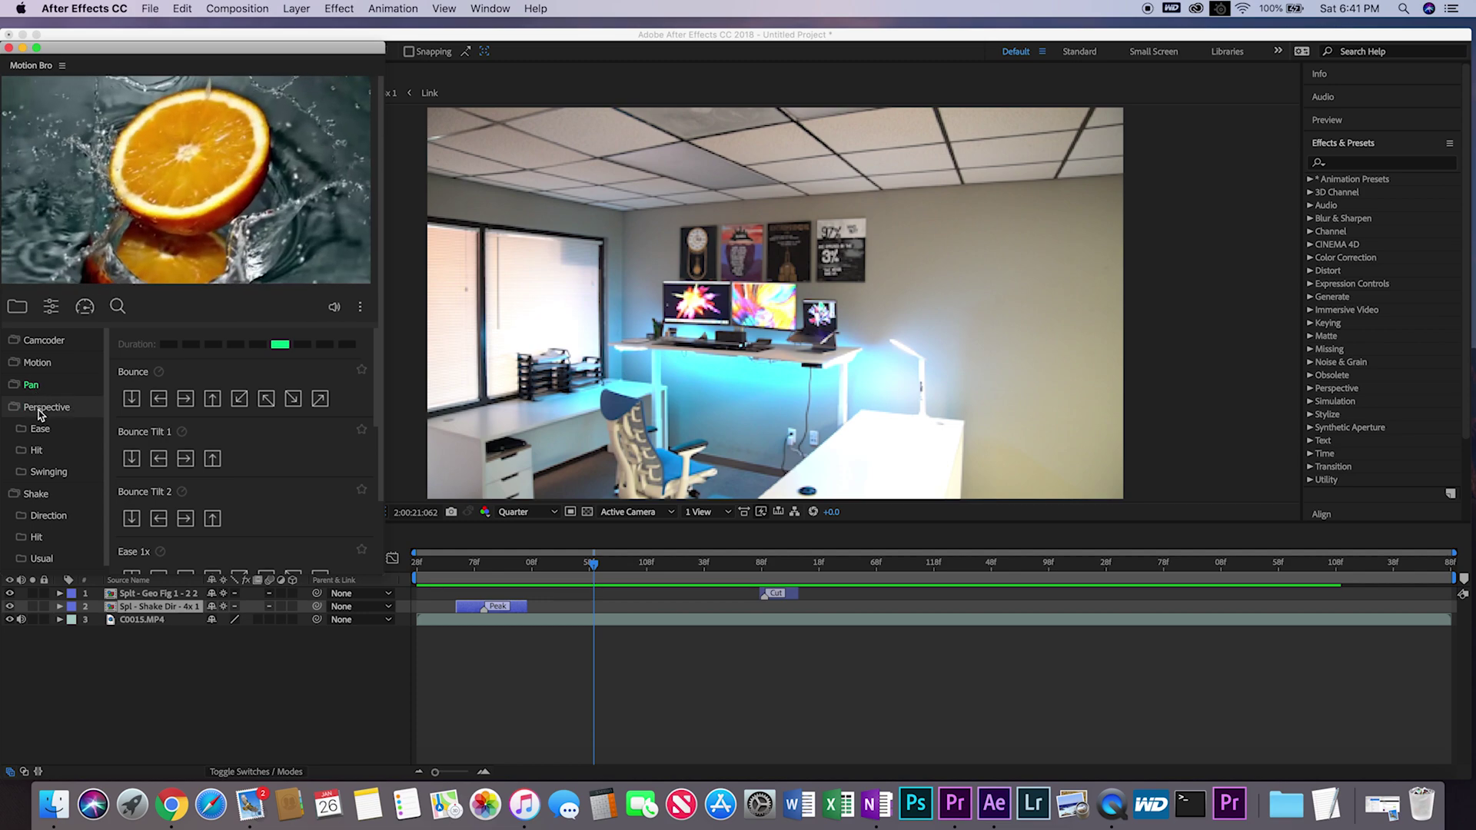
pyautogui.click(41, 409)
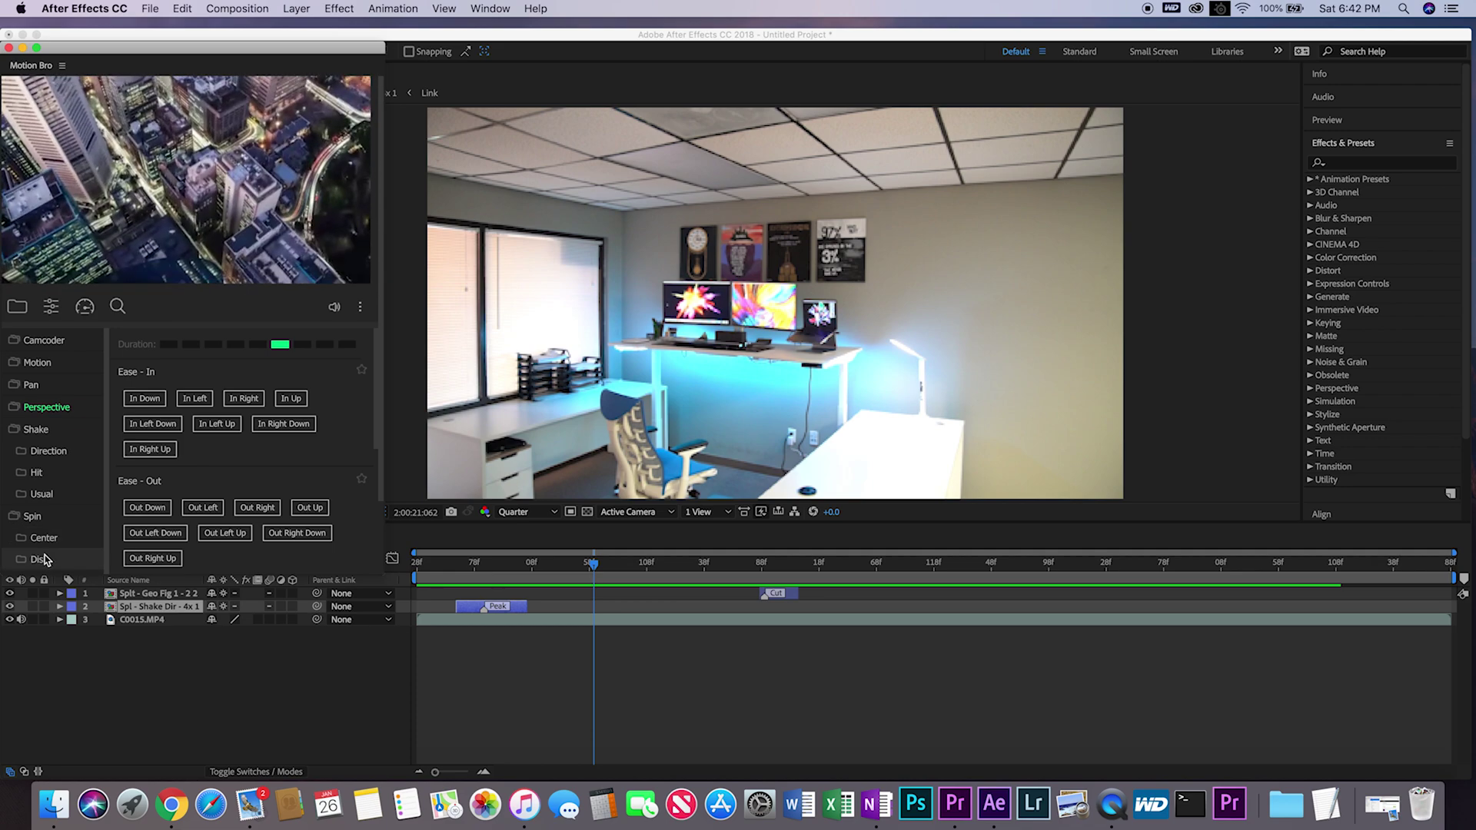
pyautogui.scroll(-3, 44, 558)
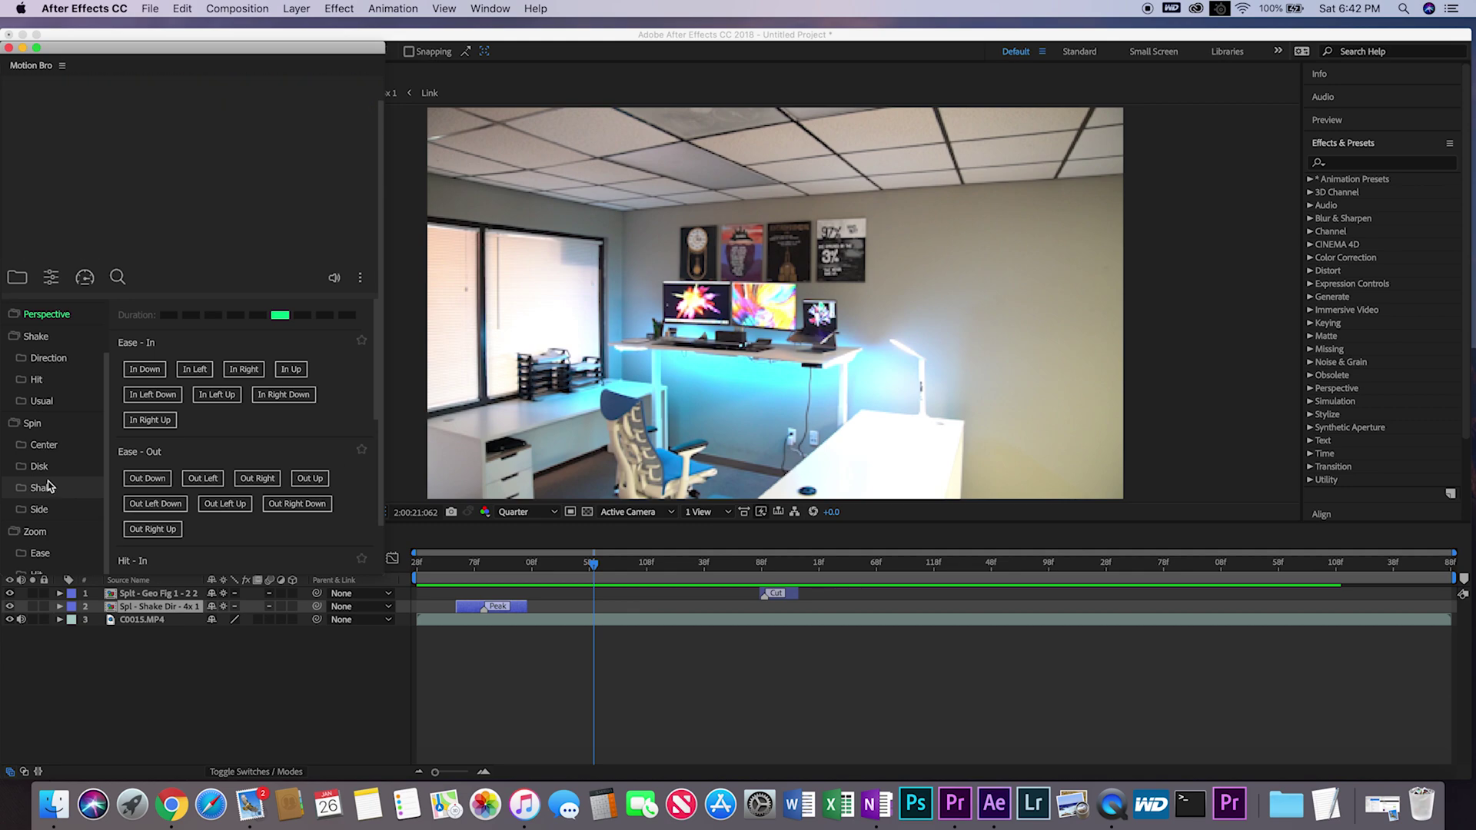
# - Move the playhead back slightly and play a preview of clip C0015.MP4 with its transitions
pyautogui.click(578, 575)
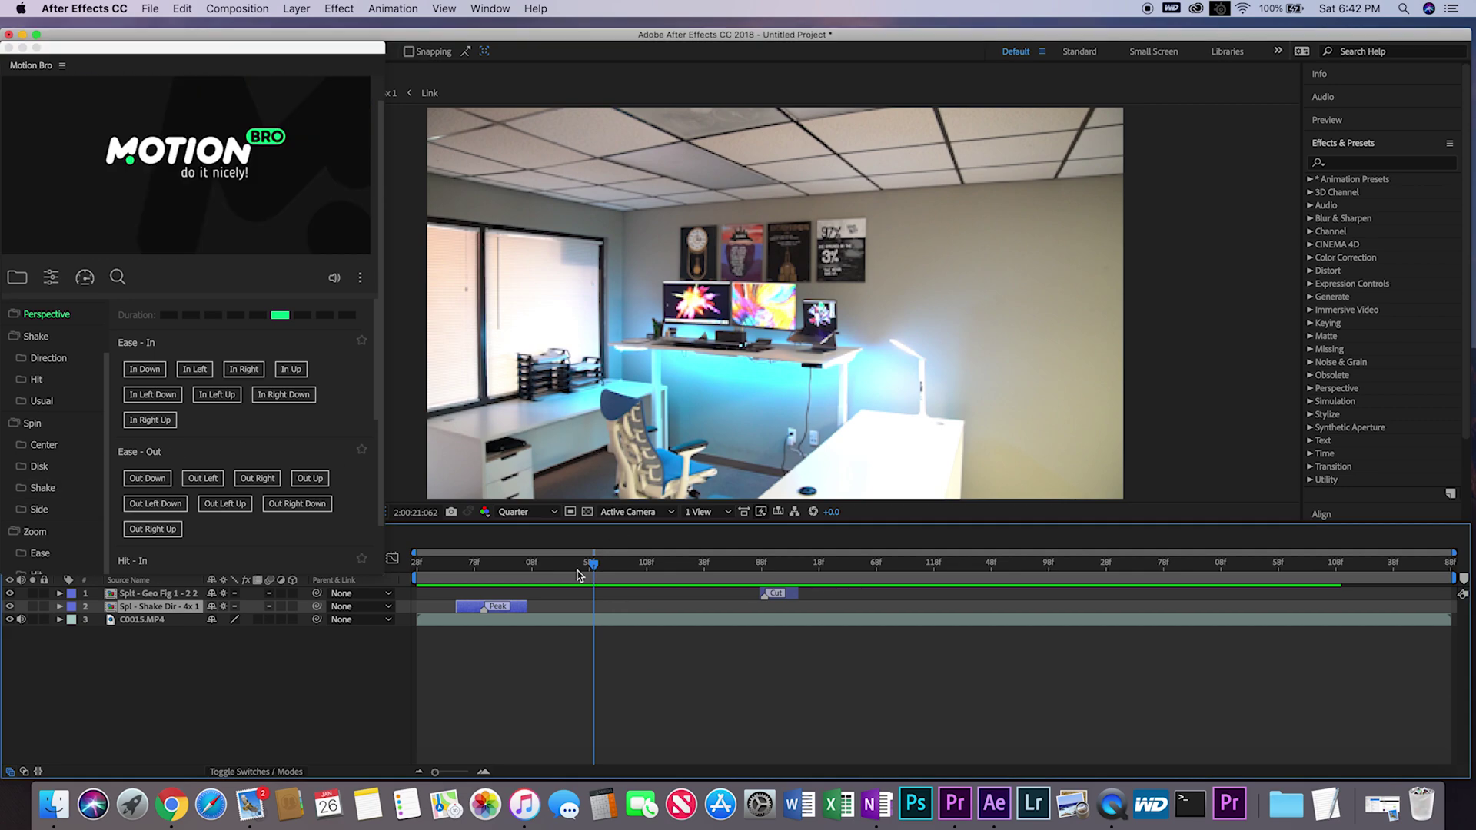
pyautogui.moveTo(578, 575); pyautogui.dragTo(416, 569)
pyautogui.press('space')
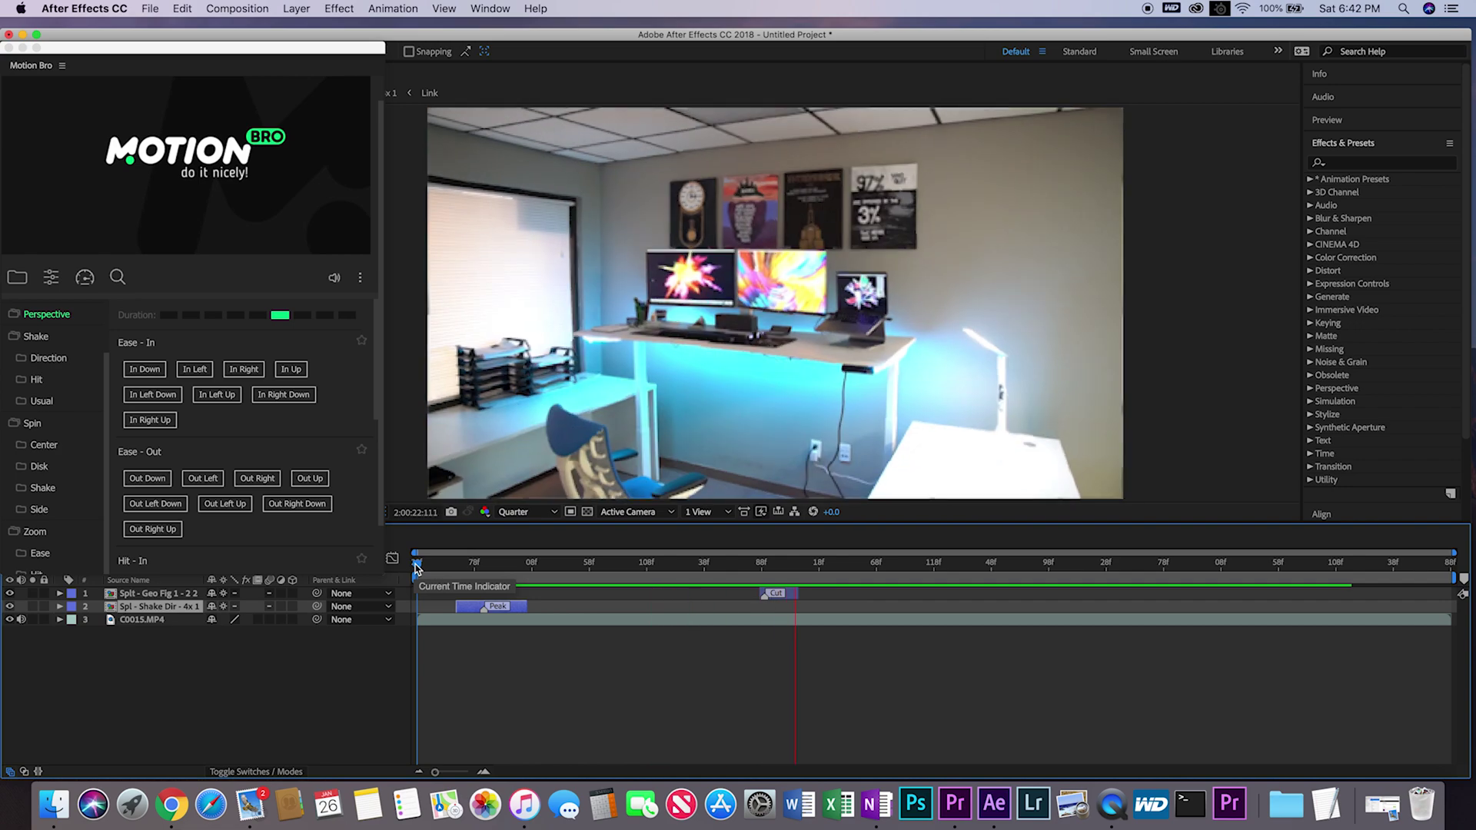
pyautogui.press('space')
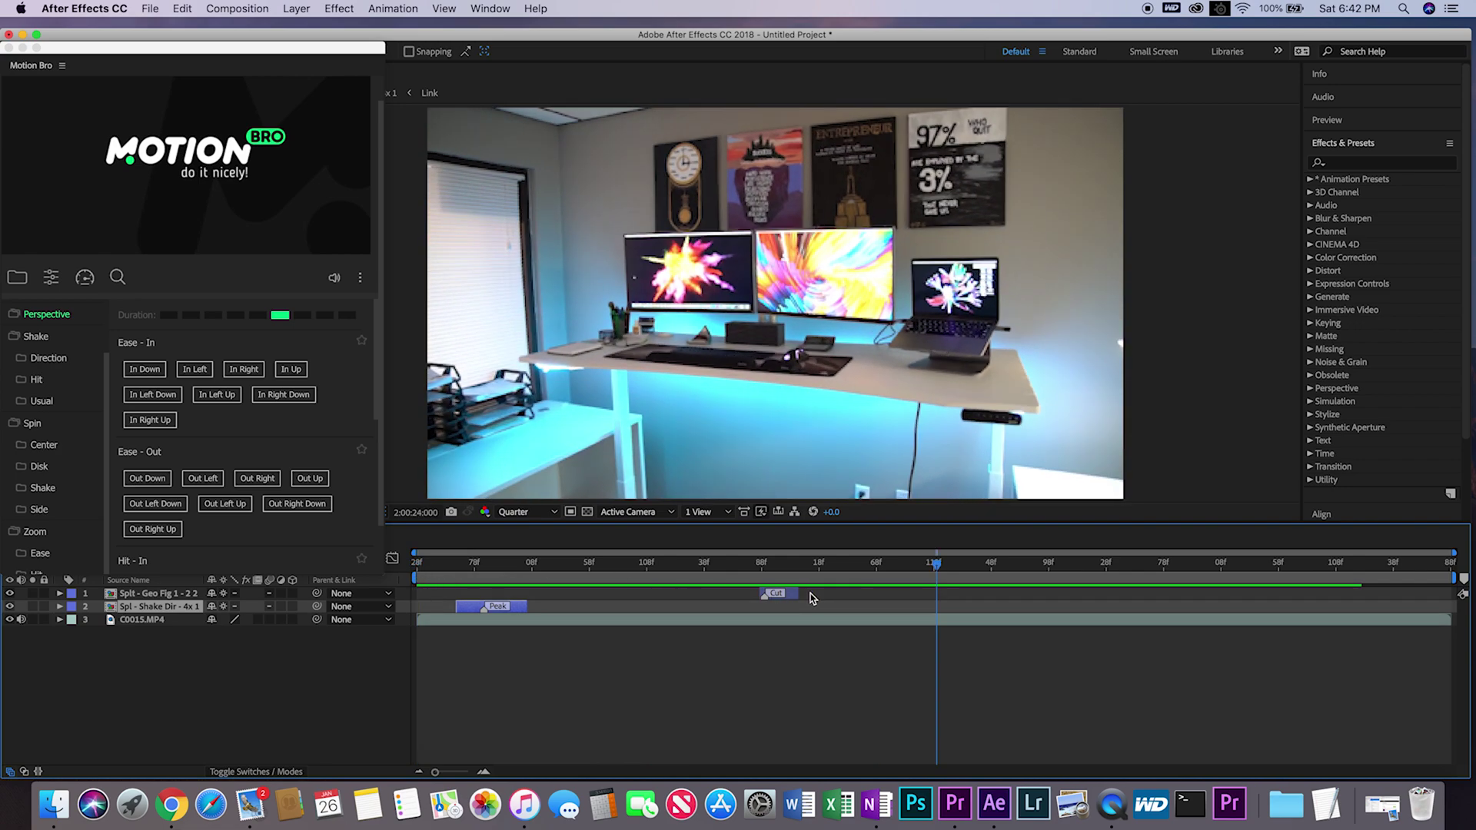